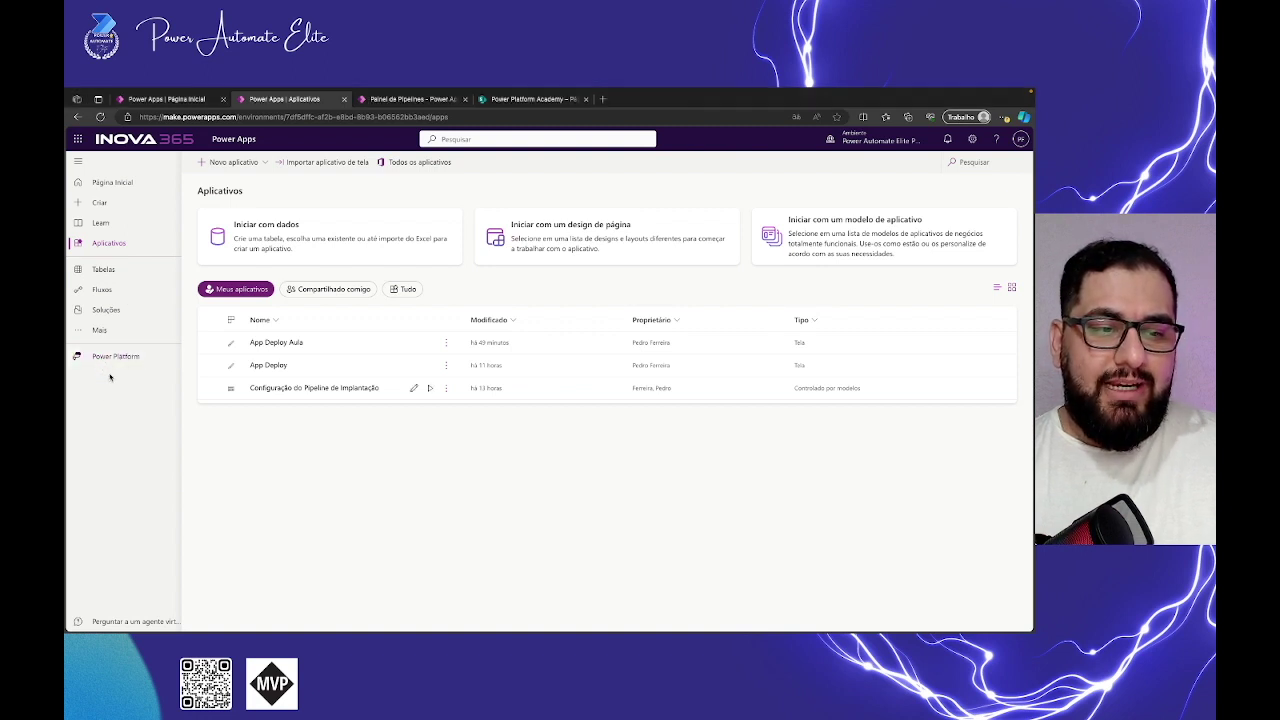
Step: Open the Power Platform admin center from the Power Apps settings and show its list of environments
{"action": "left_click", "coordinate": [114, 362]}
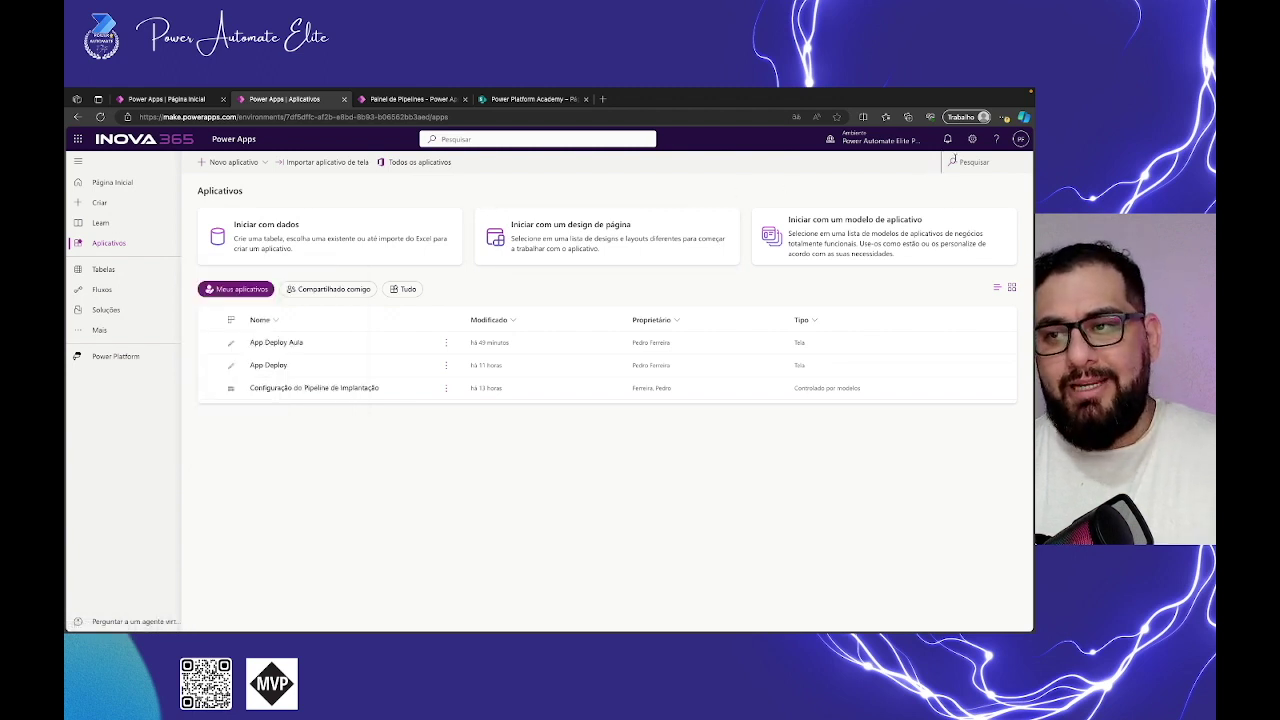
{"action": "left_click", "coordinate": [973, 142]}
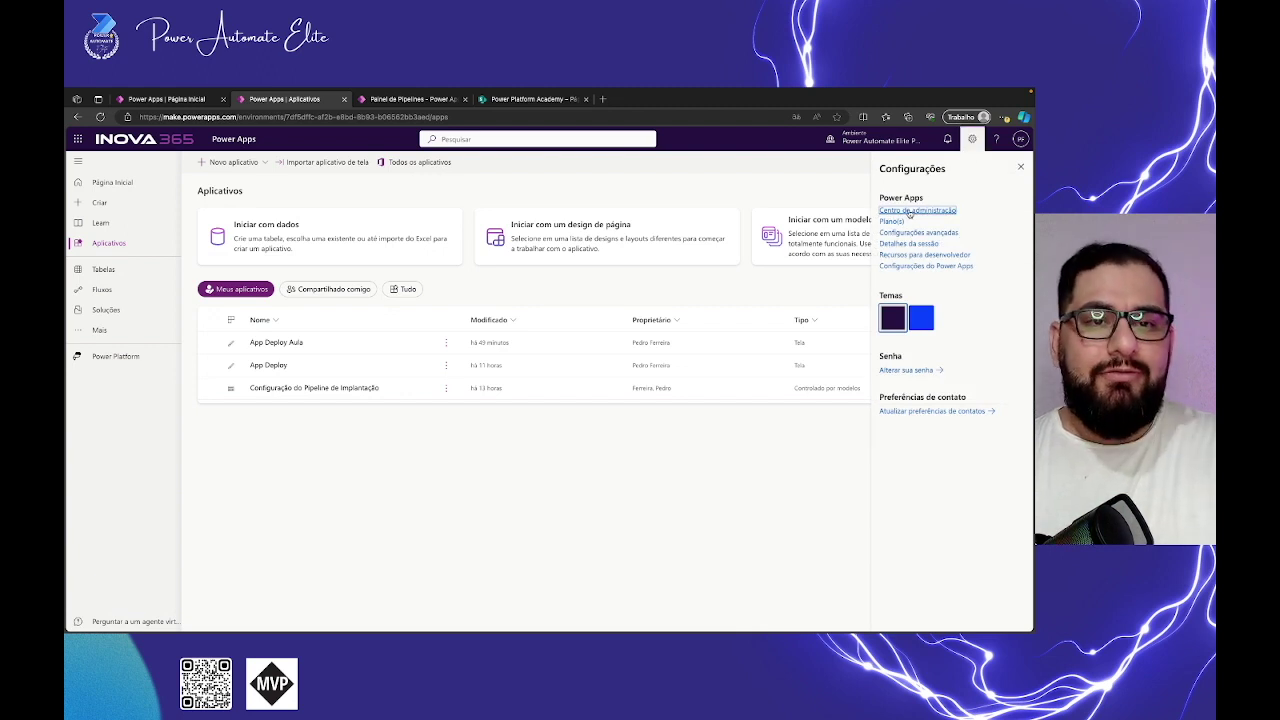
{"action": "left_click", "coordinate": [910, 211]}
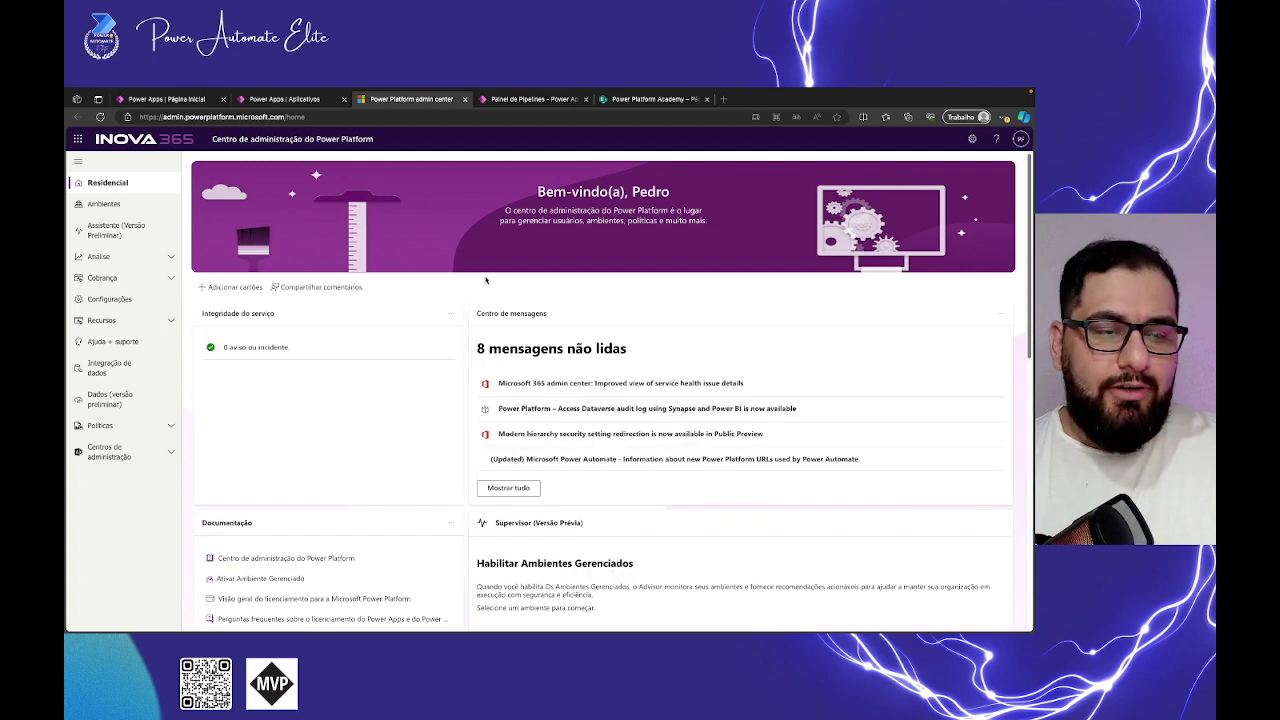
{"action": "left_click", "coordinate": [112, 205]}
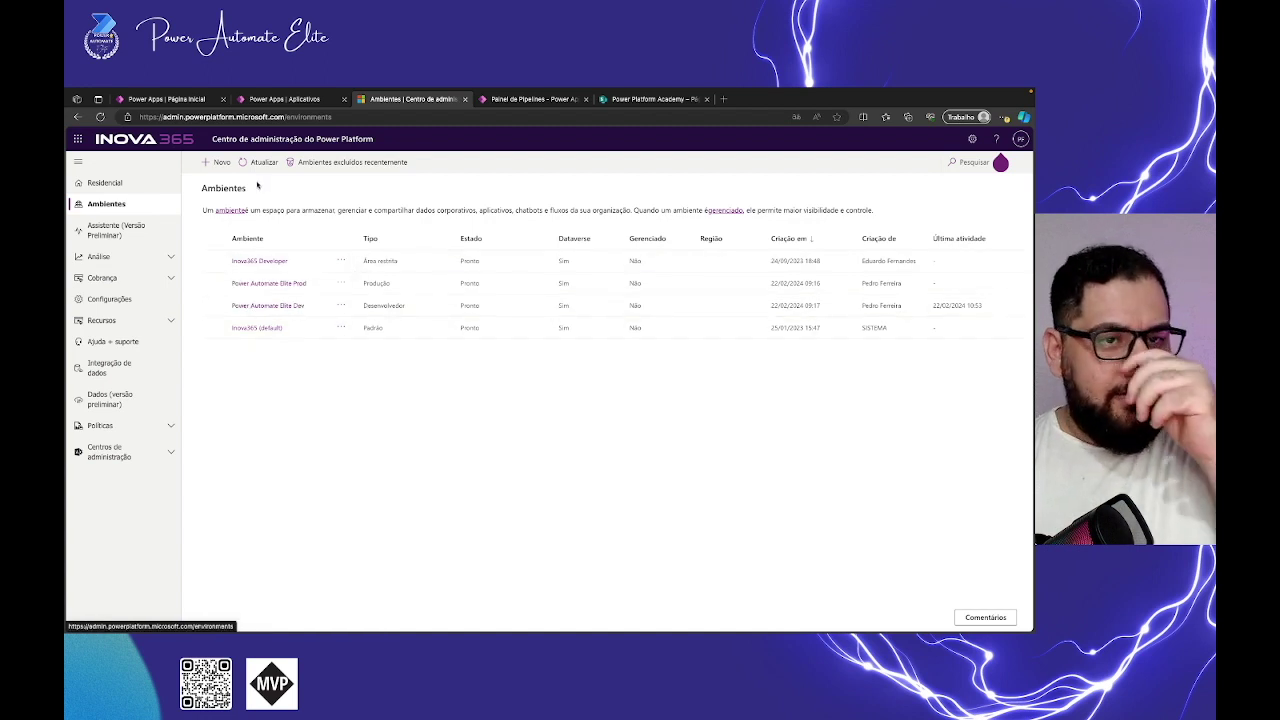
Step: Start a new environment and name it QAS
{"action": "left_click", "coordinate": [220, 163]}
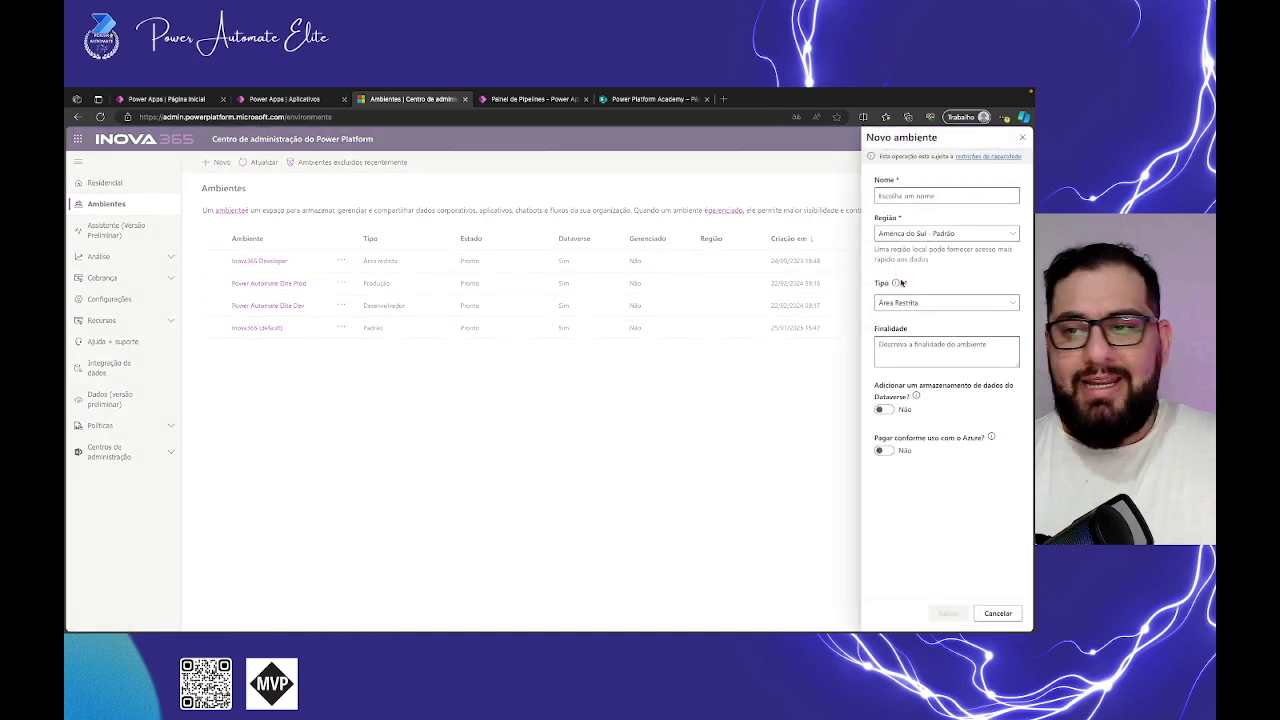
{"action": "left_click", "coordinate": [936, 196]}
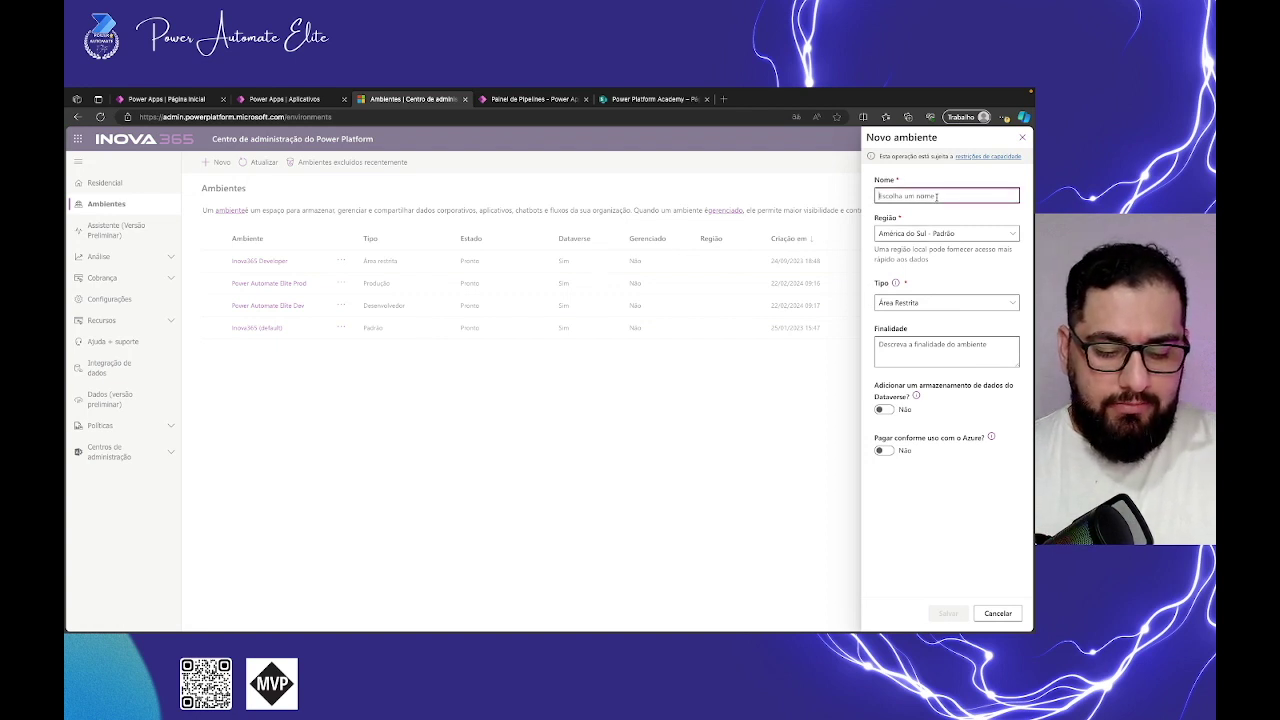
{"action": "type", "text": "OAS"}
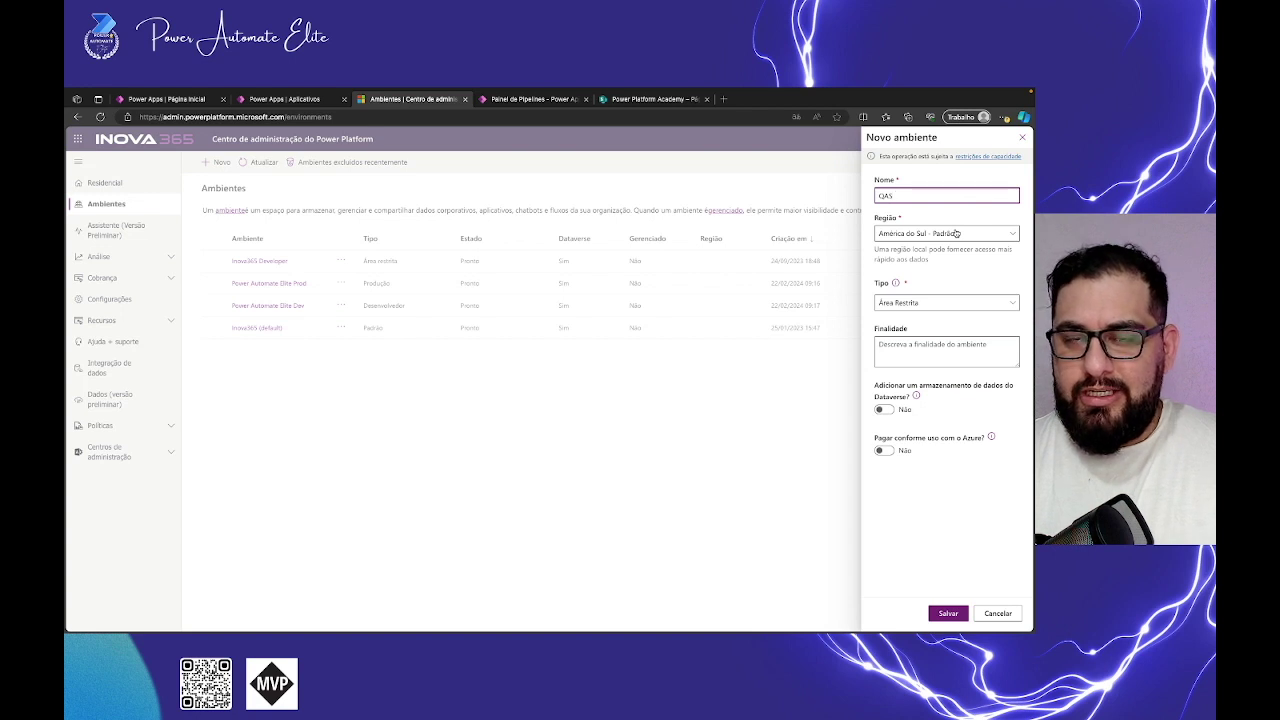
Step: Try the Desenvolvedor and Produção types for the QAS environment, and cancel its creation
{"action": "left_click", "coordinate": [950, 306]}
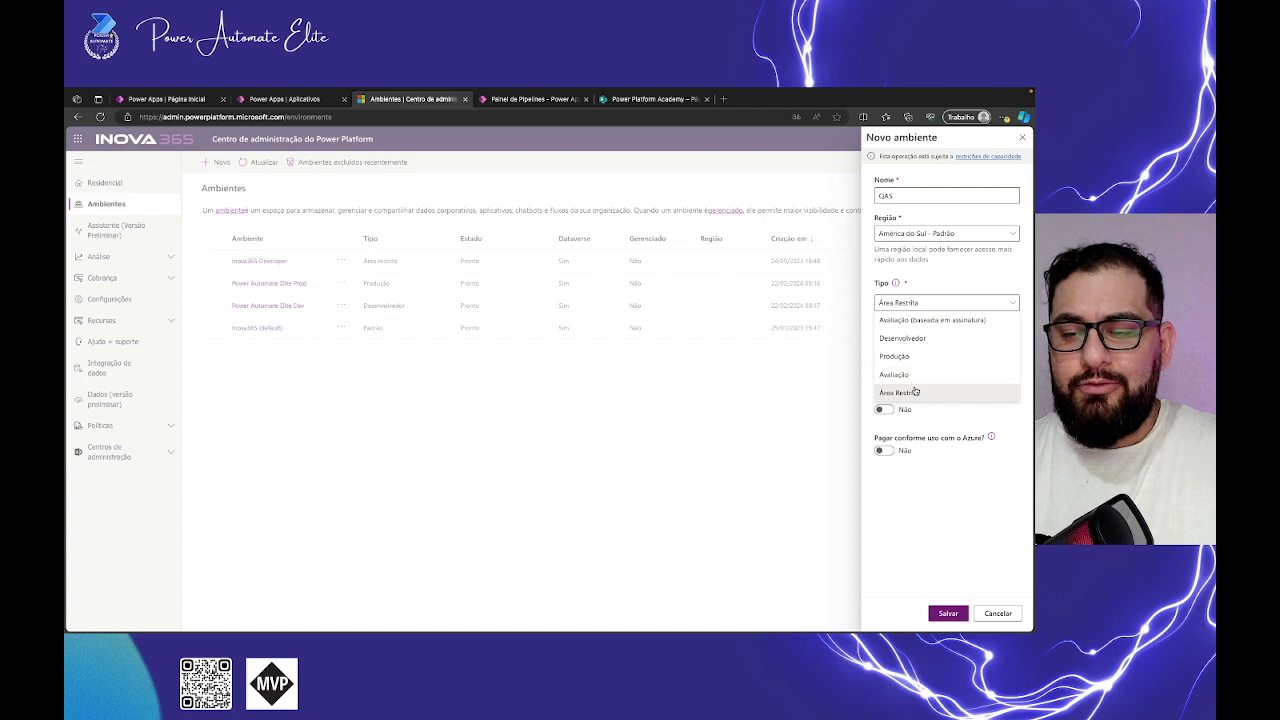
{"action": "left_click", "coordinate": [940, 285]}
{"action": "left_click", "coordinate": [897, 284]}
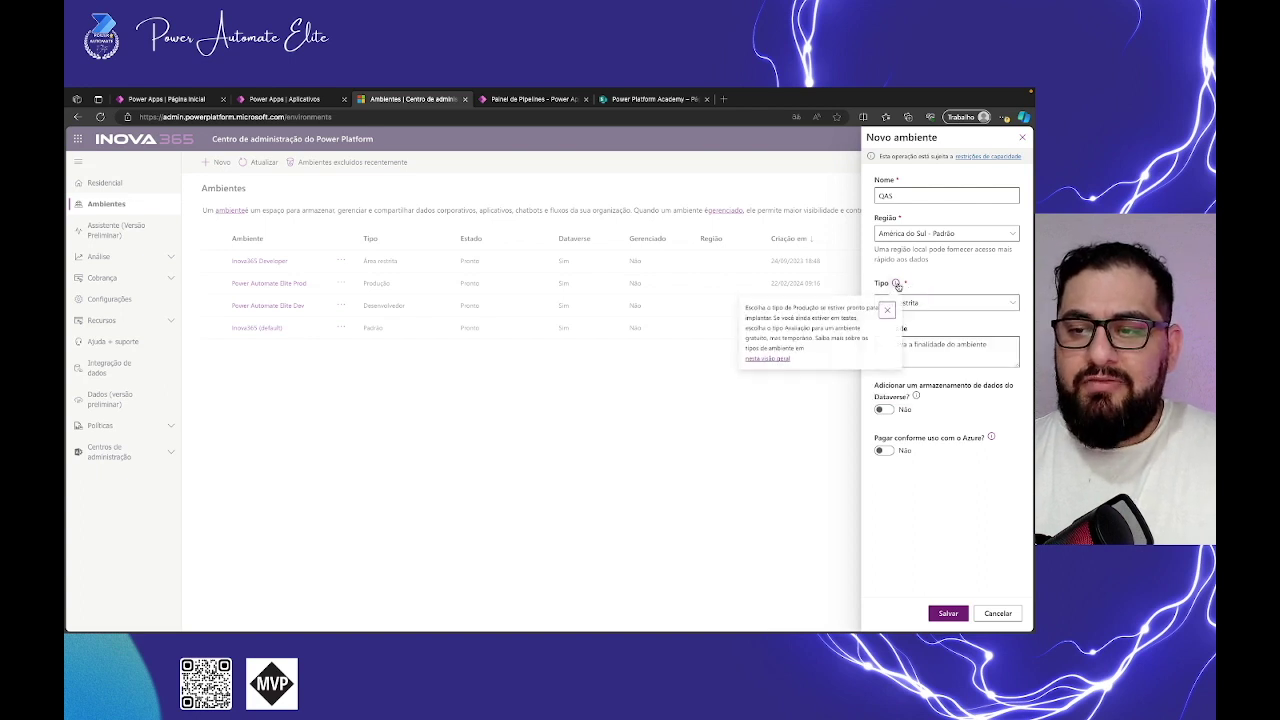
{"action": "left_click", "coordinate": [888, 277]}
{"action": "left_click", "coordinate": [943, 305]}
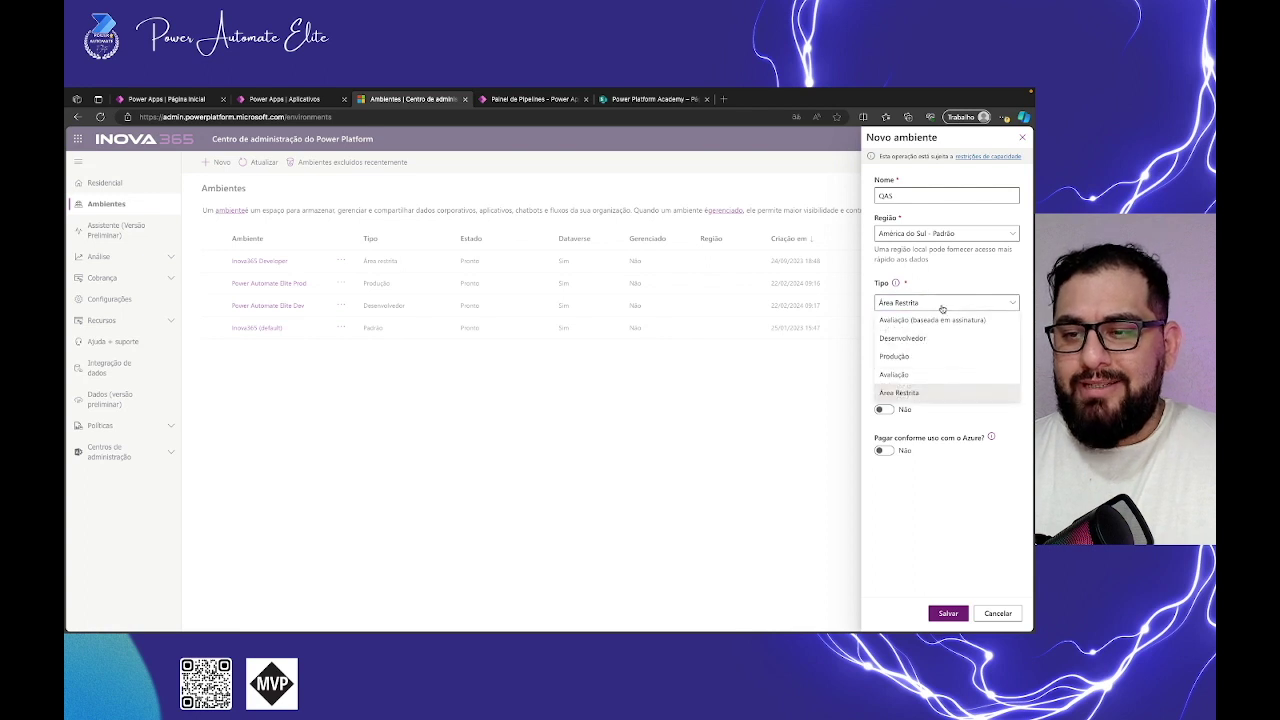
{"action": "left_click", "coordinate": [930, 339]}
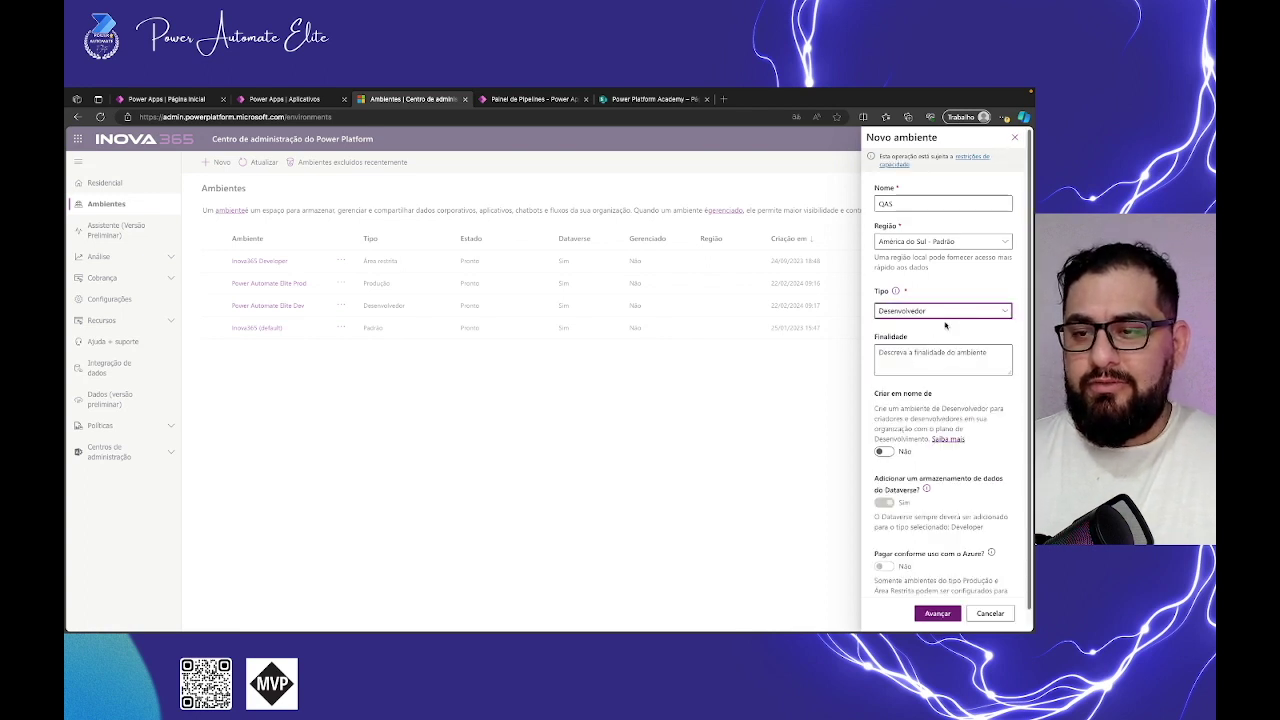
{"action": "left_click", "coordinate": [940, 311]}
{"action": "left_click", "coordinate": [920, 363]}
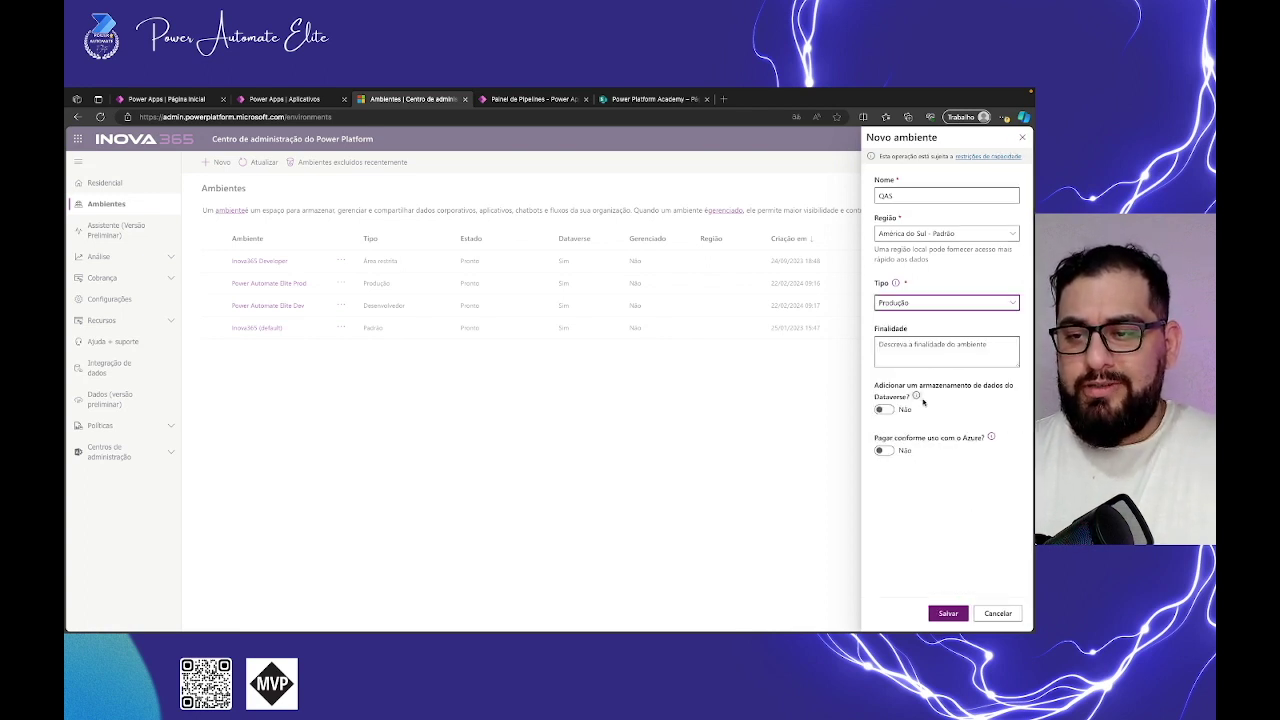
{"action": "left_click", "coordinate": [986, 613]}
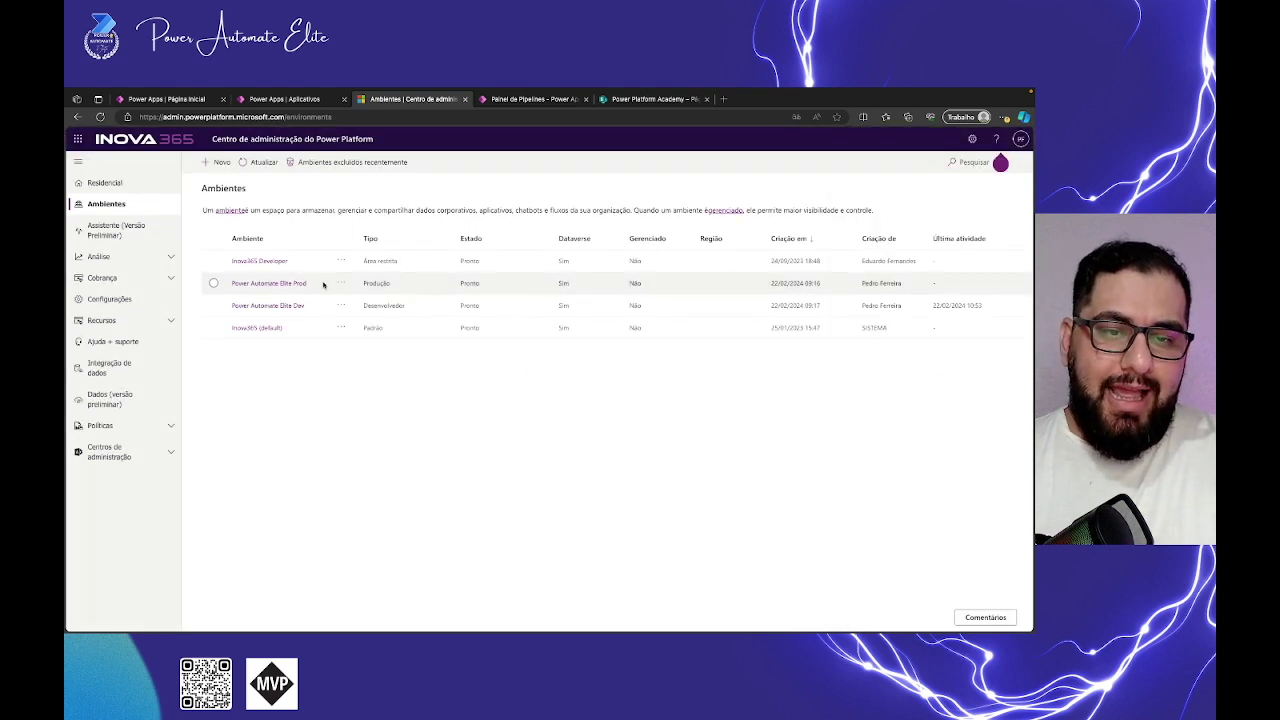
Step: Open the Power Automate Elite Prod environment and go to its Dynamics 365 apps
{"action": "left_click", "coordinate": [563, 285]}
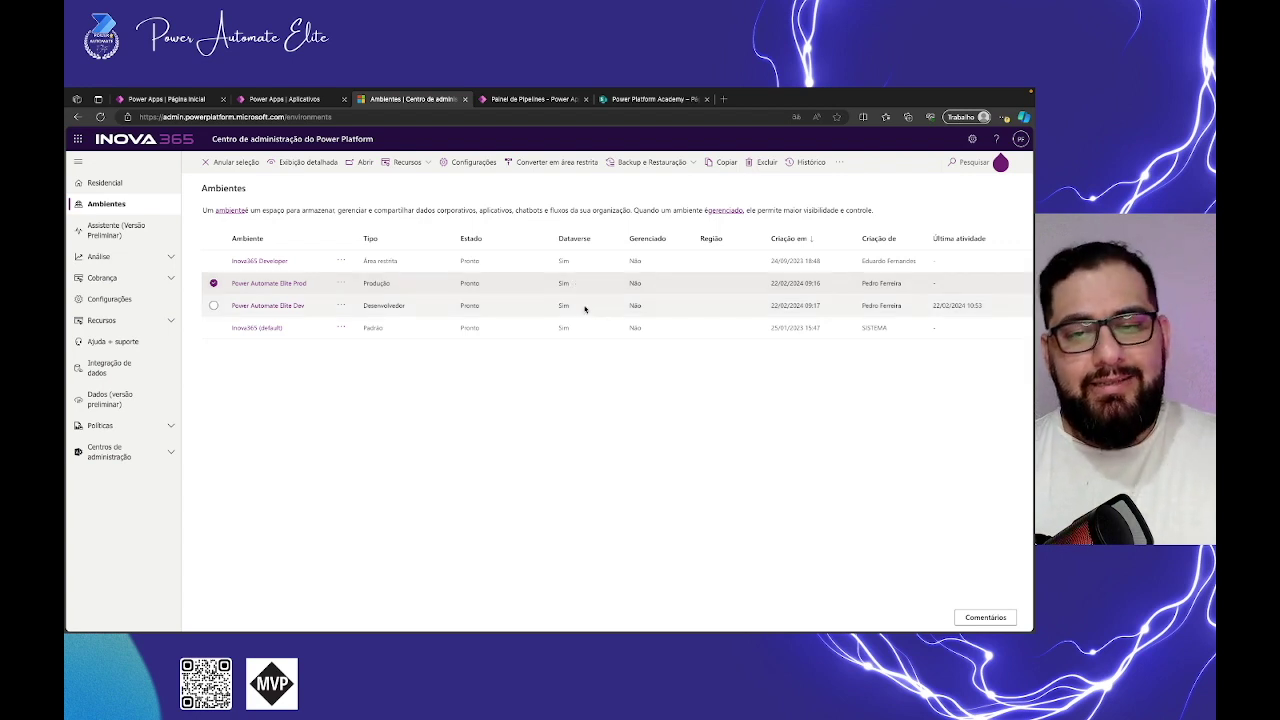
{"action": "left_click", "coordinate": [214, 284]}
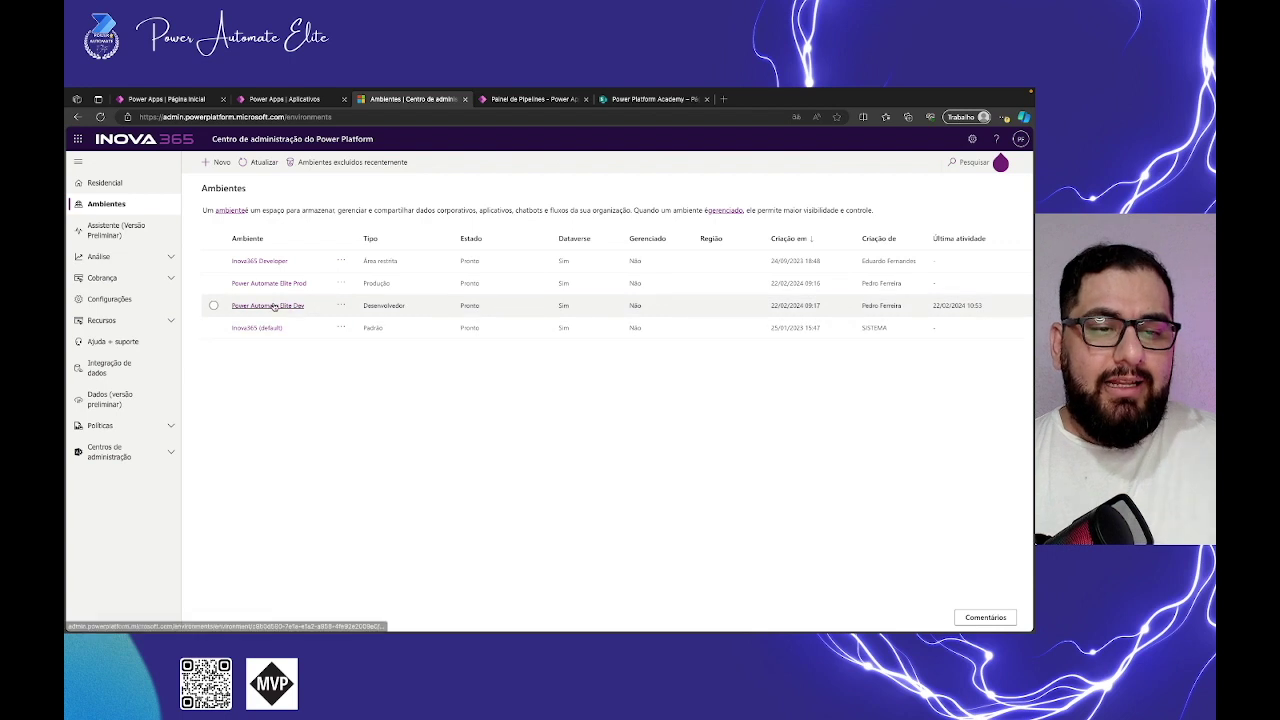
{"action": "left_click", "coordinate": [216, 307]}
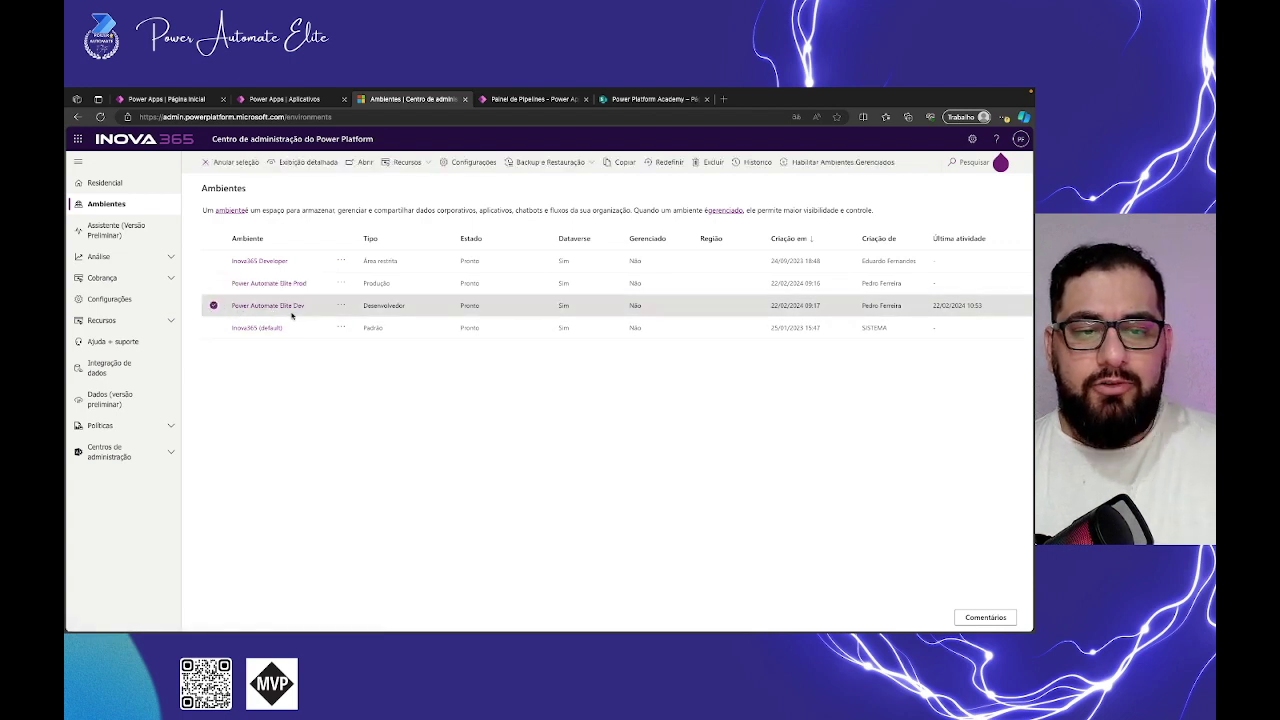
{"action": "left_click", "coordinate": [213, 284]}
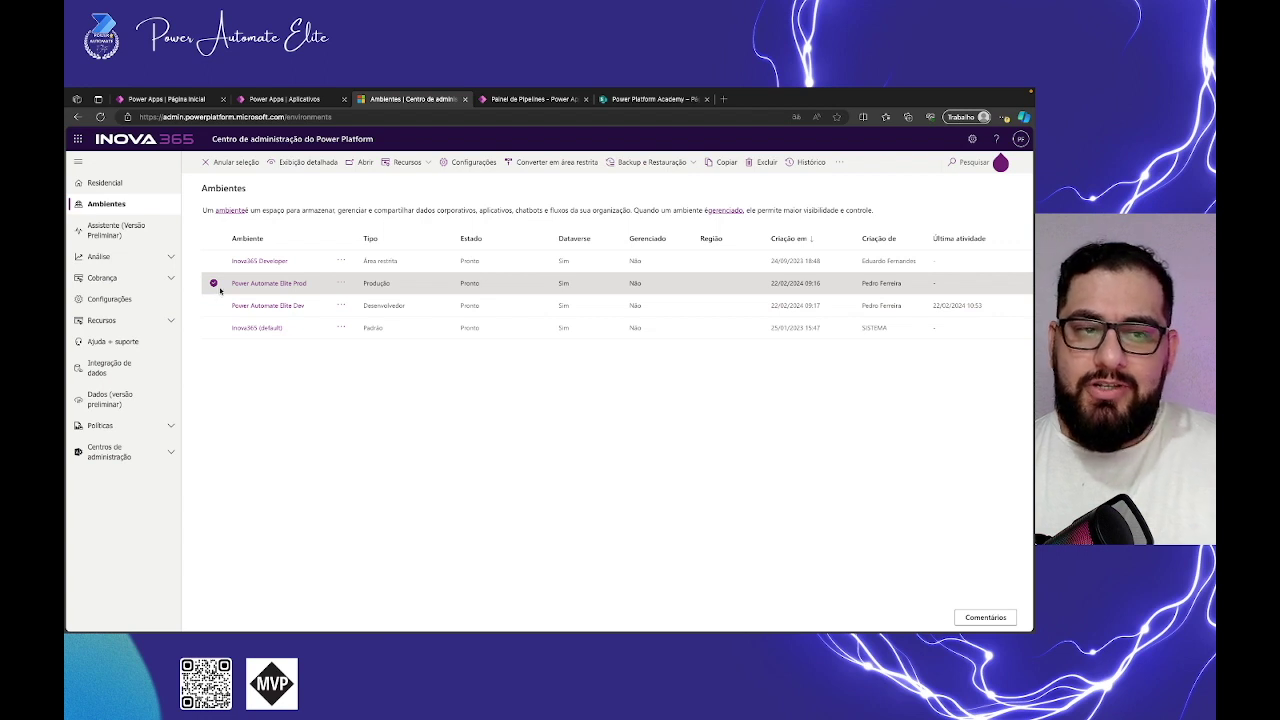
{"action": "left_click", "coordinate": [282, 286]}
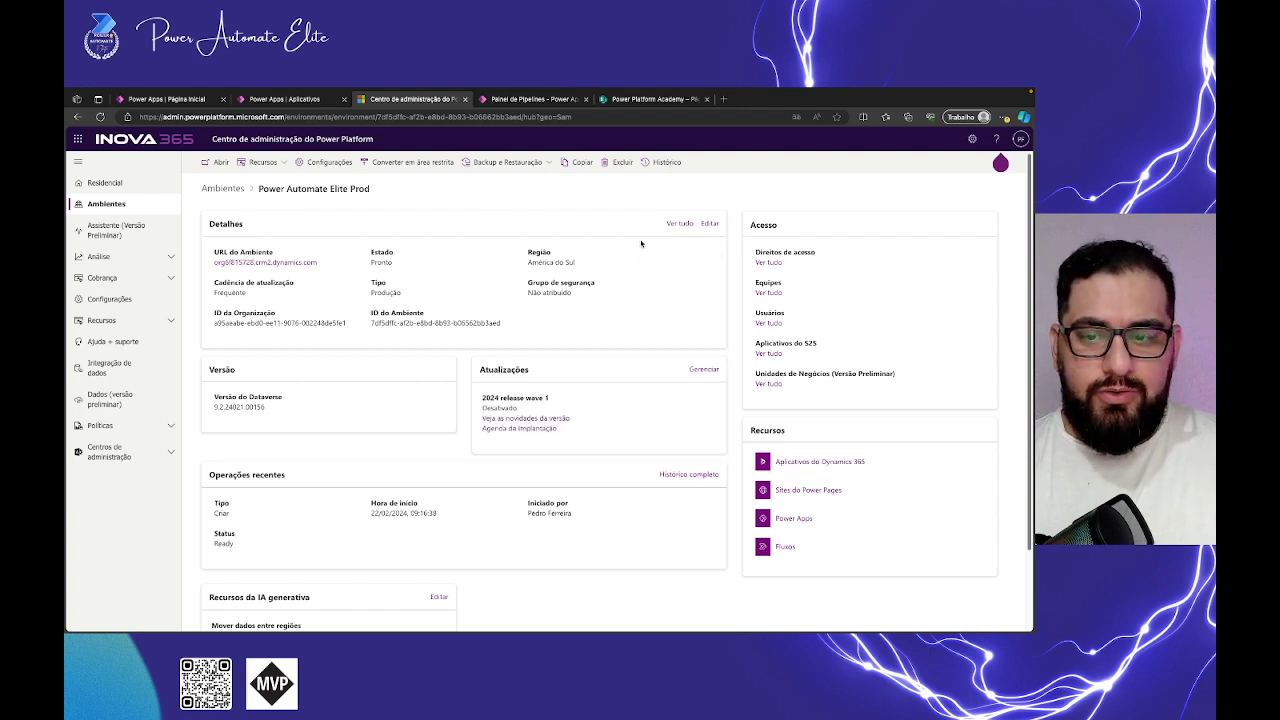
{"action": "left_click", "coordinate": [811, 465]}
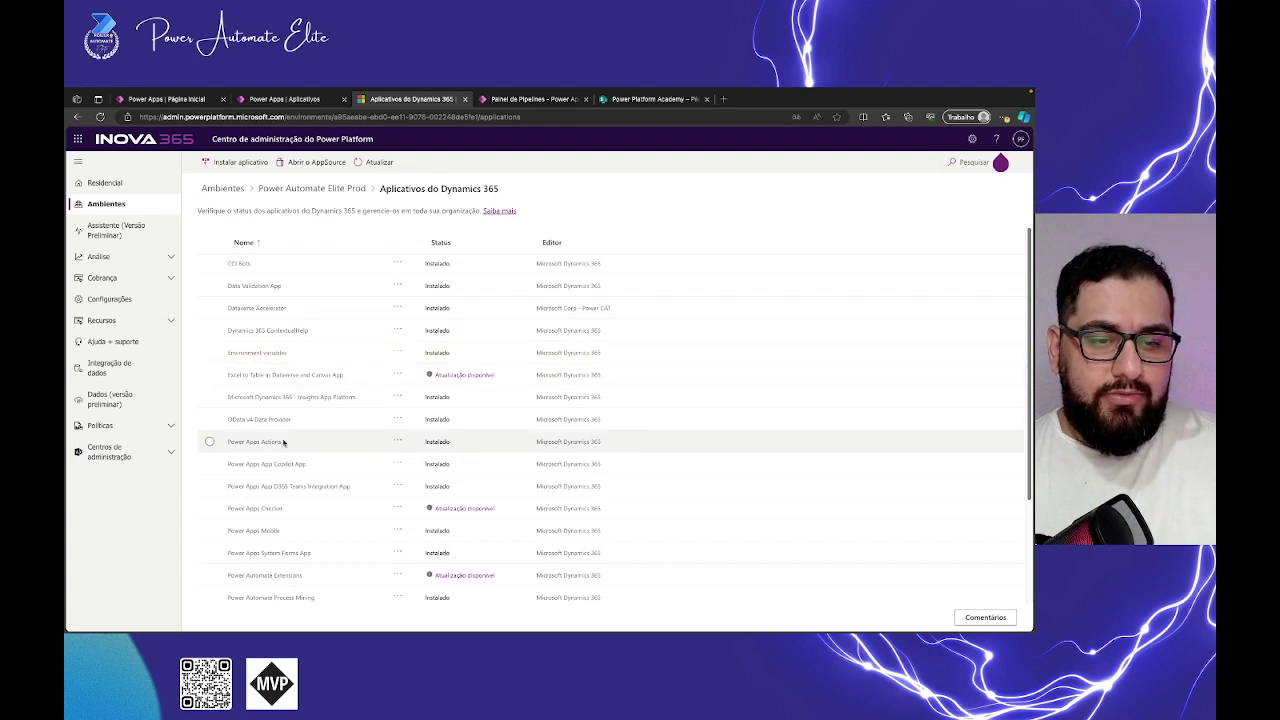
Step: Find Power Platform Pipelines among the environment's Dynamics 365 apps and check its installation status
{"action": "scroll", "coordinate": [470, 370], "scroll_direction": "down", "scroll_amount": 1}
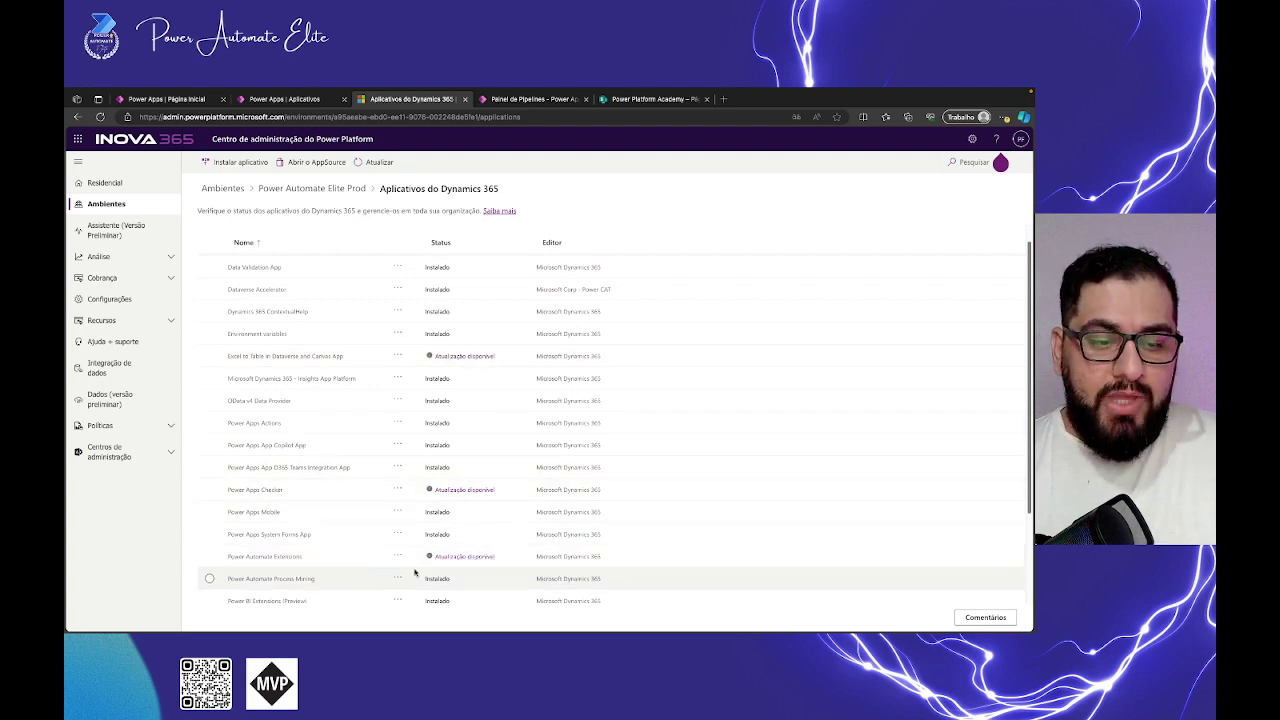
{"action": "scroll", "coordinate": [375, 538], "scroll_direction": "down", "scroll_amount": 2}
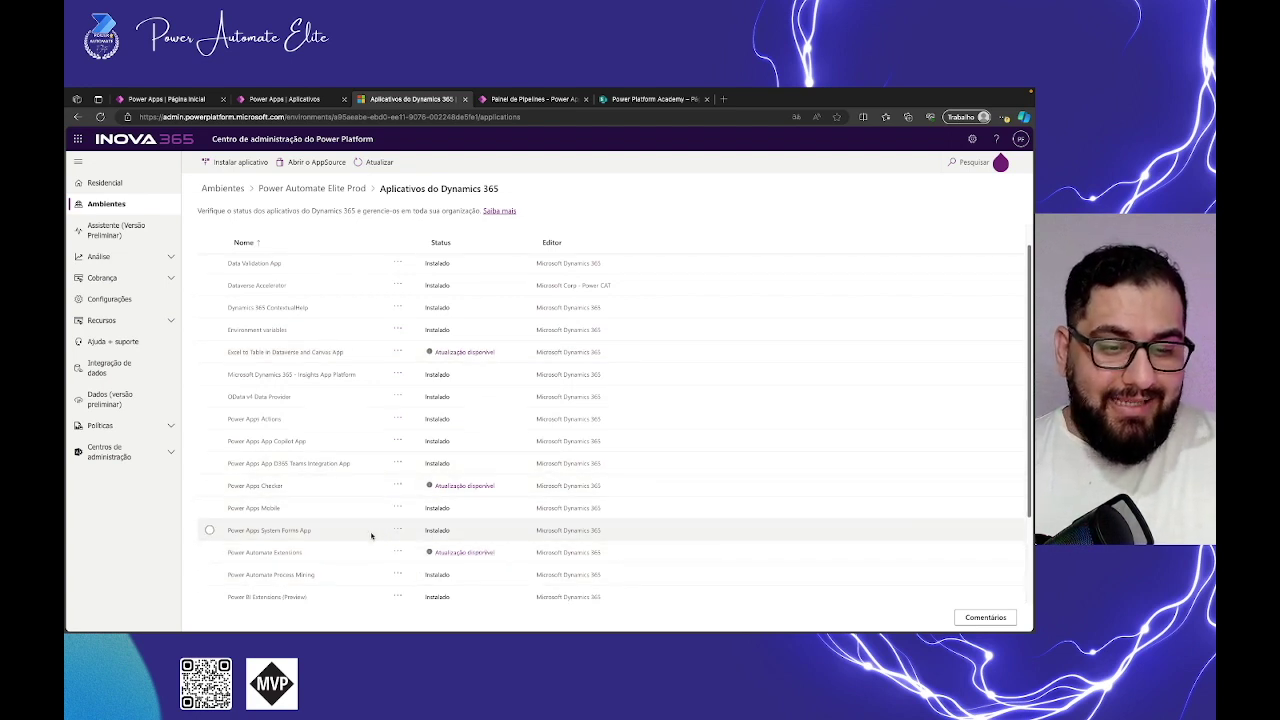
{"action": "scroll", "coordinate": [305, 546], "scroll_direction": "down", "scroll_amount": 3}
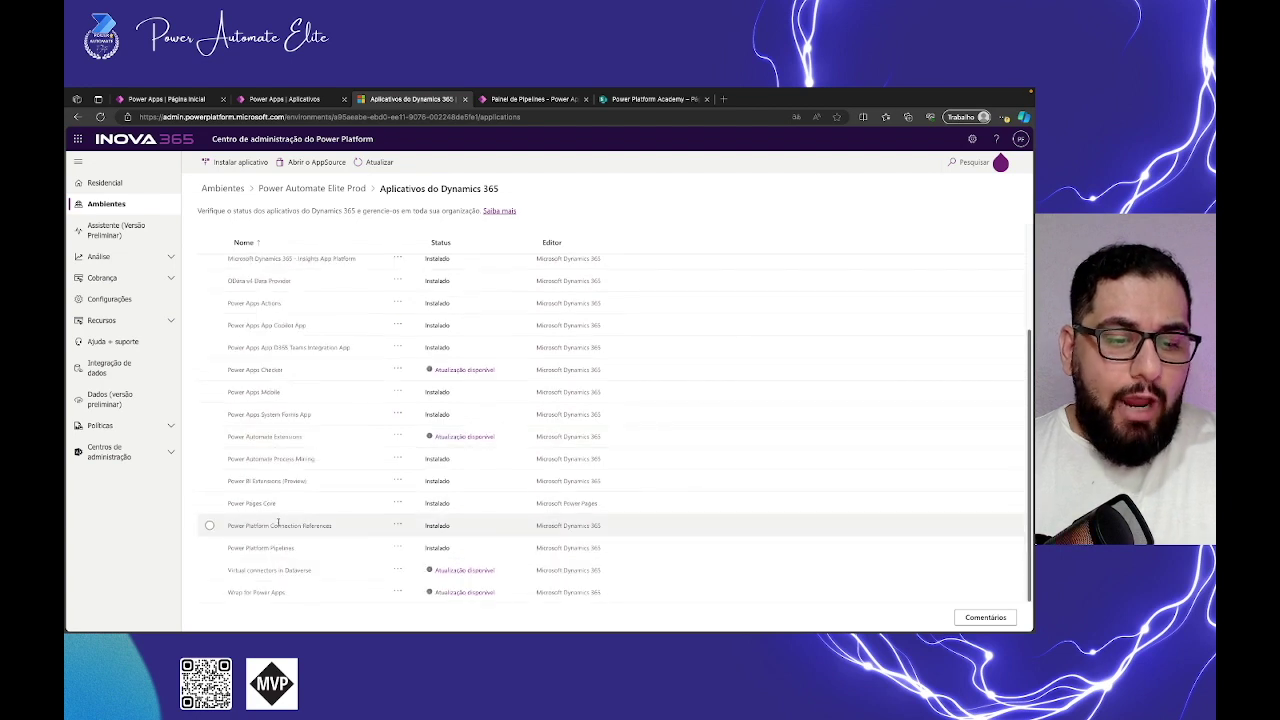
{"action": "left_click", "coordinate": [209, 549]}
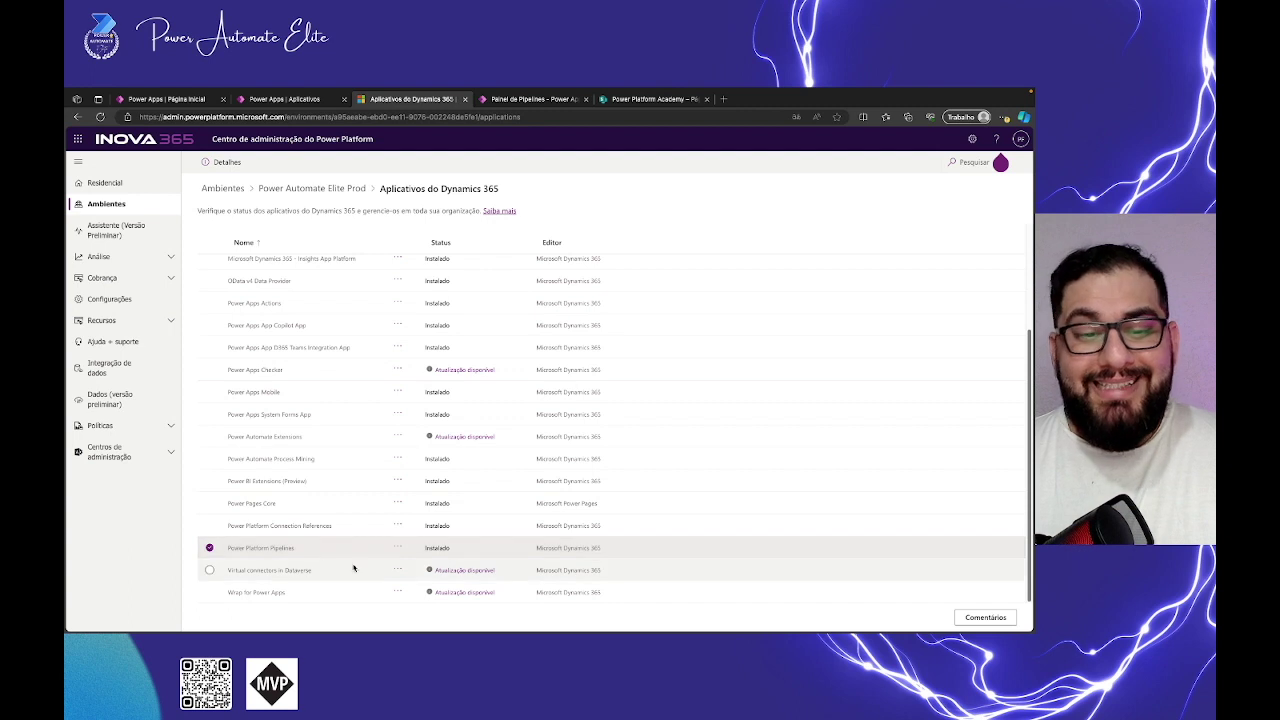
{"action": "left_click", "coordinate": [210, 548]}
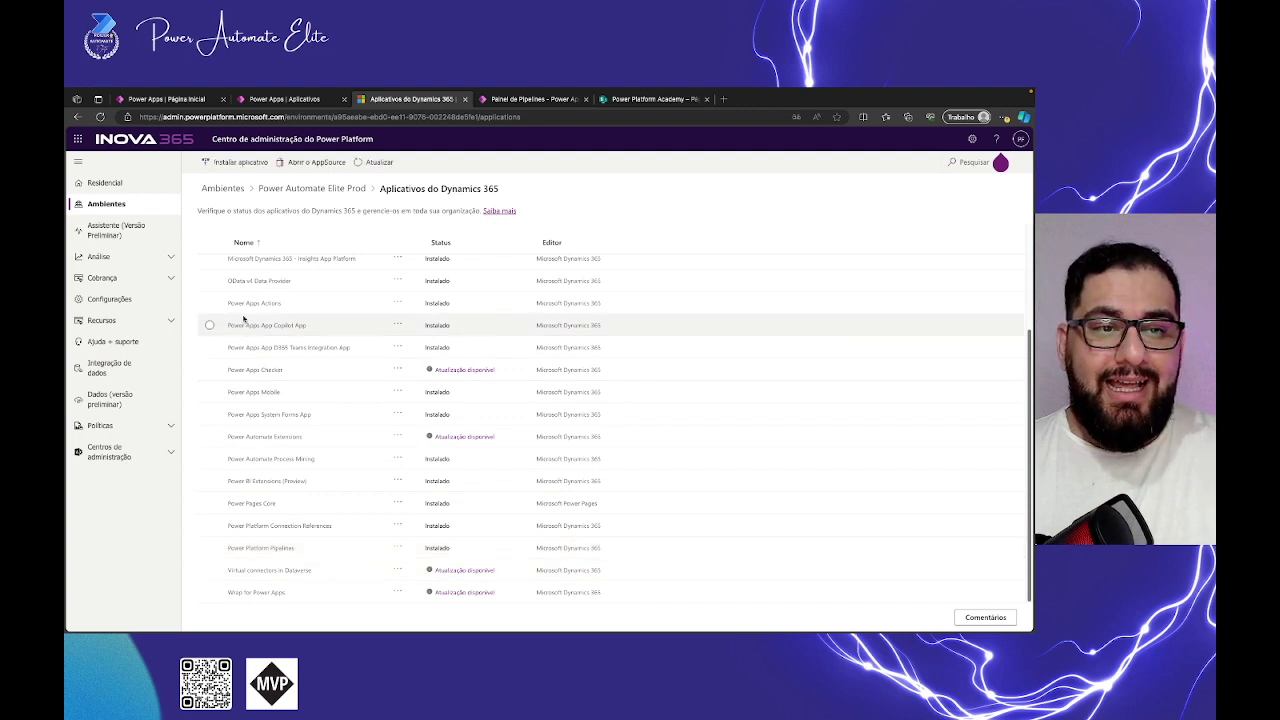
Step: Choose Power Platform Environment Settings App from the installable Dynamics 365 apps, and cancel the installation
{"action": "left_click", "coordinate": [228, 164]}
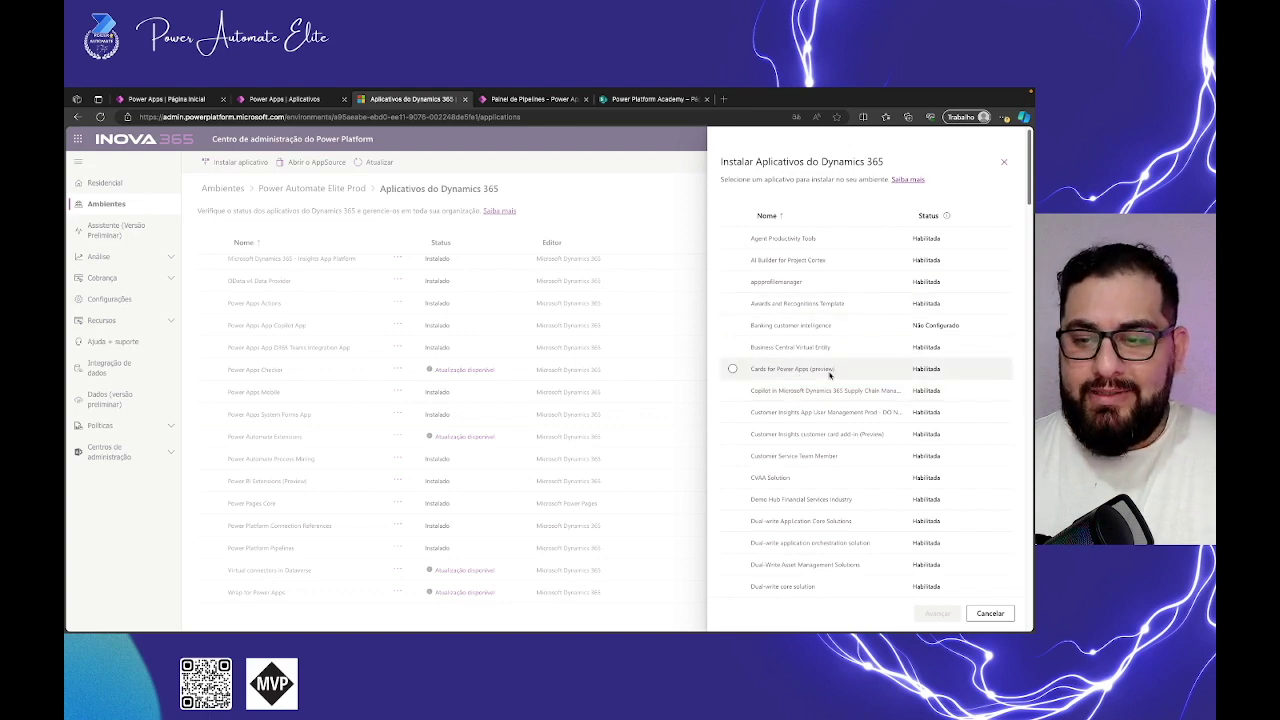
{"action": "scroll", "coordinate": [829, 372], "scroll_direction": "down", "scroll_amount": 10}
{"action": "scroll", "coordinate": [829, 375], "scroll_direction": "down", "scroll_amount": 15}
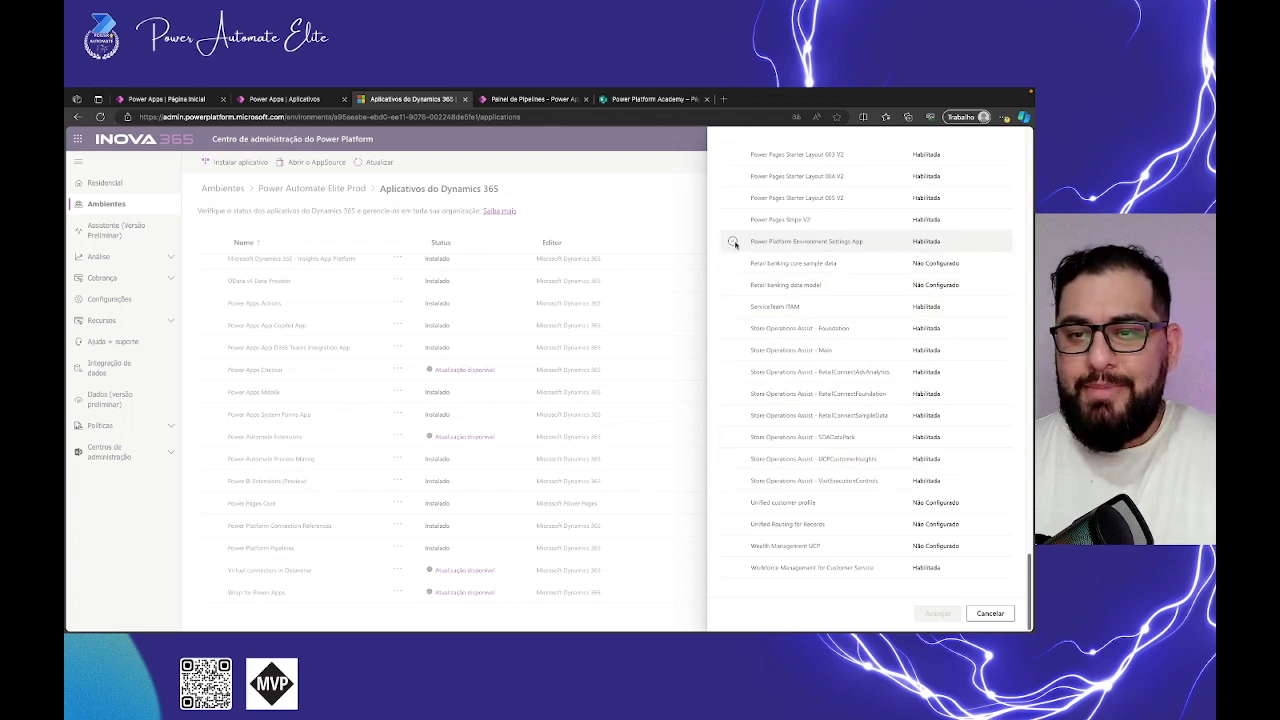
{"action": "left_click", "coordinate": [733, 242]}
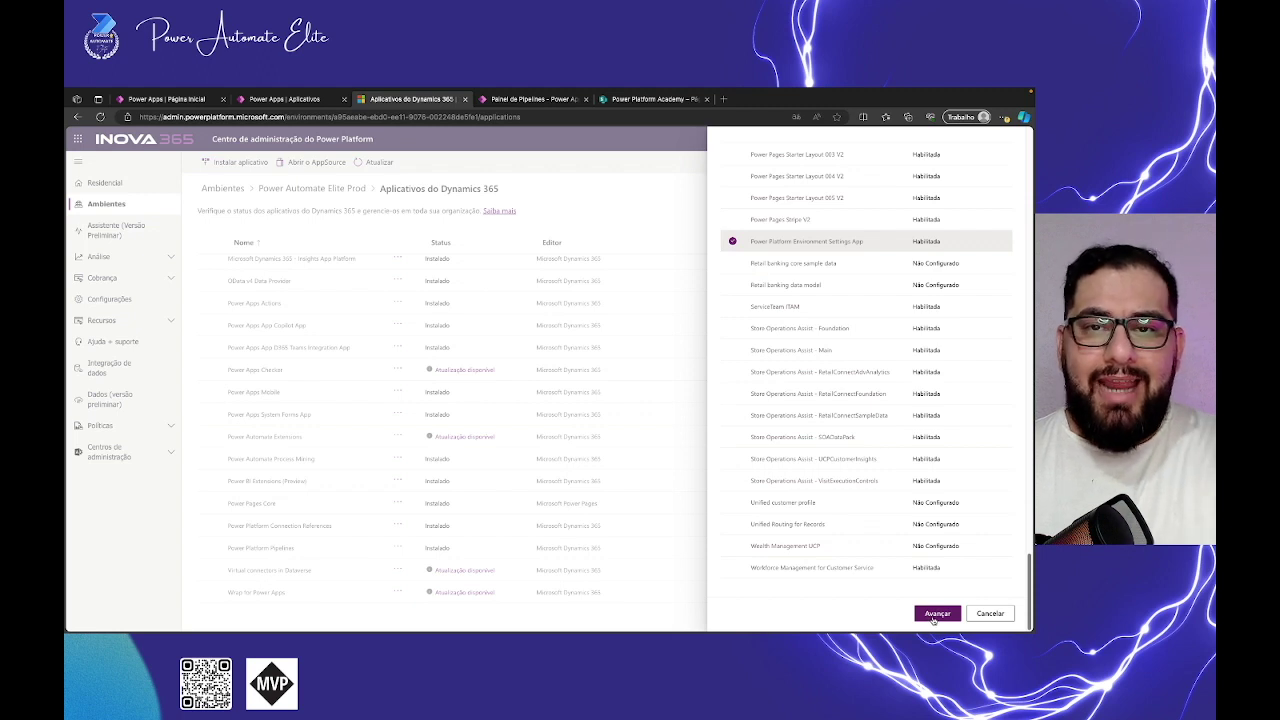
{"action": "left_click", "coordinate": [988, 613]}
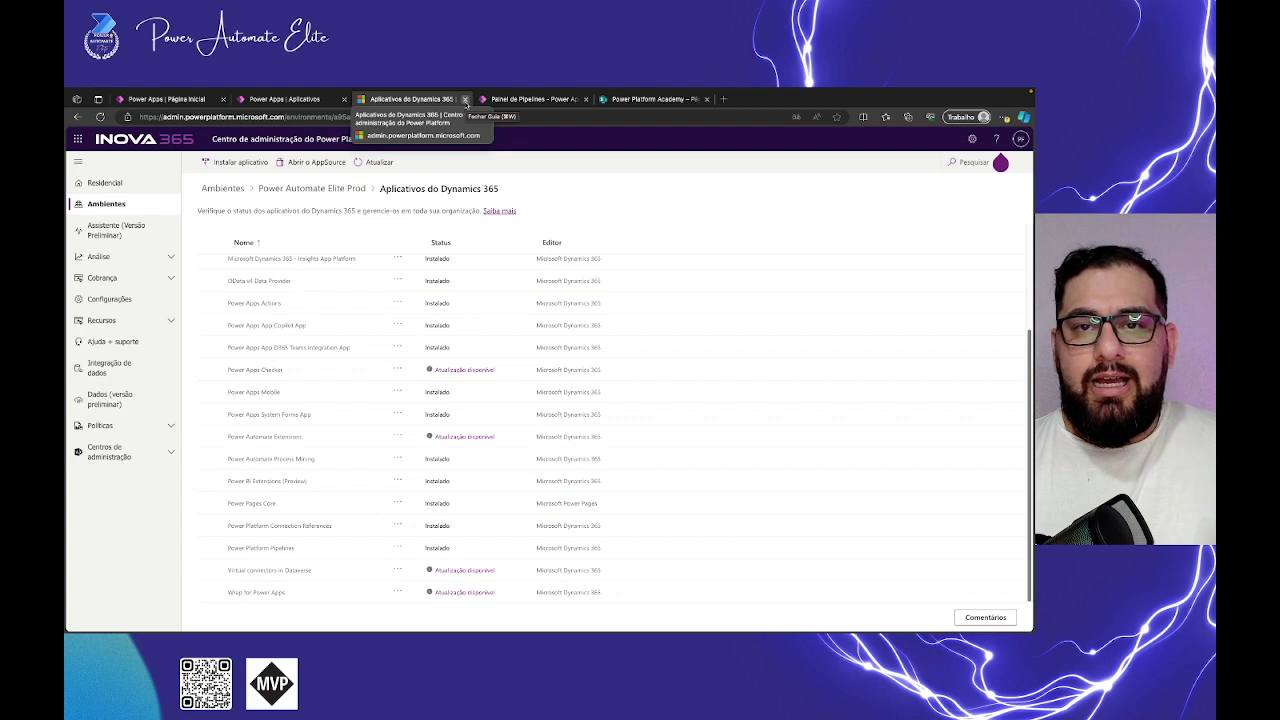
Step: Close the admin center, return to the Power Apps application list and review the selectable environments
{"action": "left_click", "coordinate": [465, 102]}
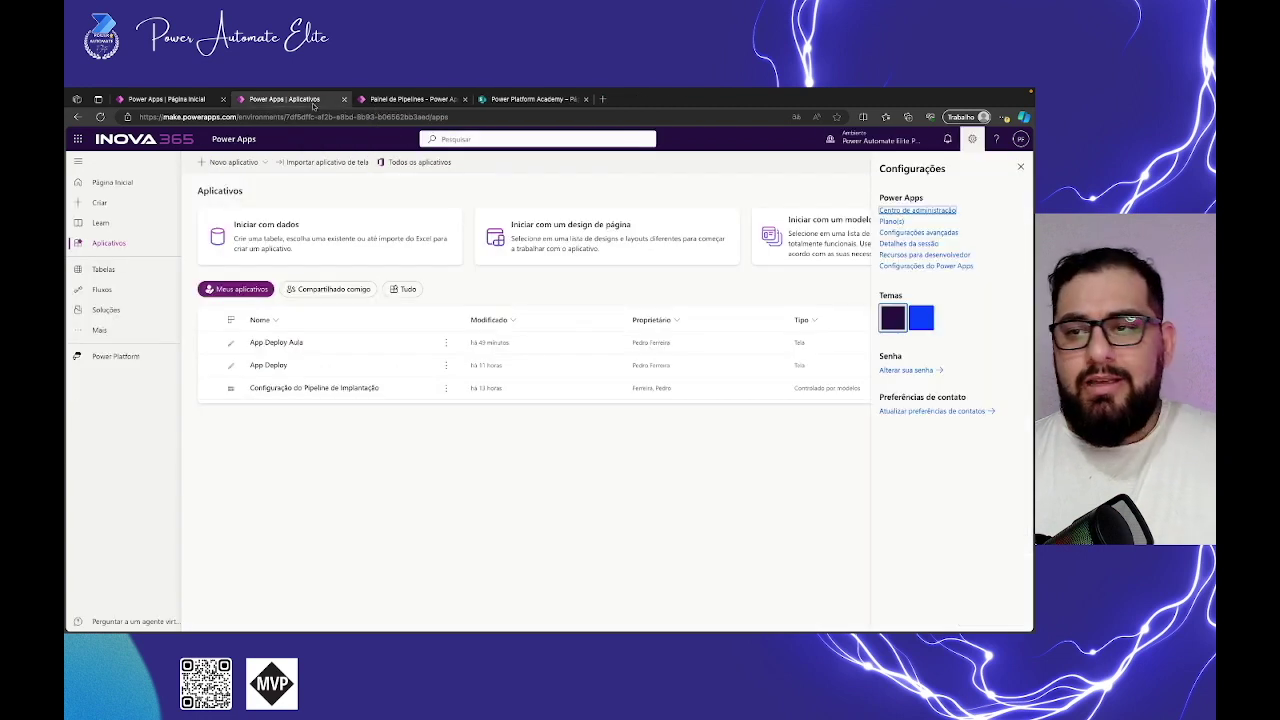
{"action": "left_click", "coordinate": [1020, 167]}
{"action": "left_click", "coordinate": [870, 137]}
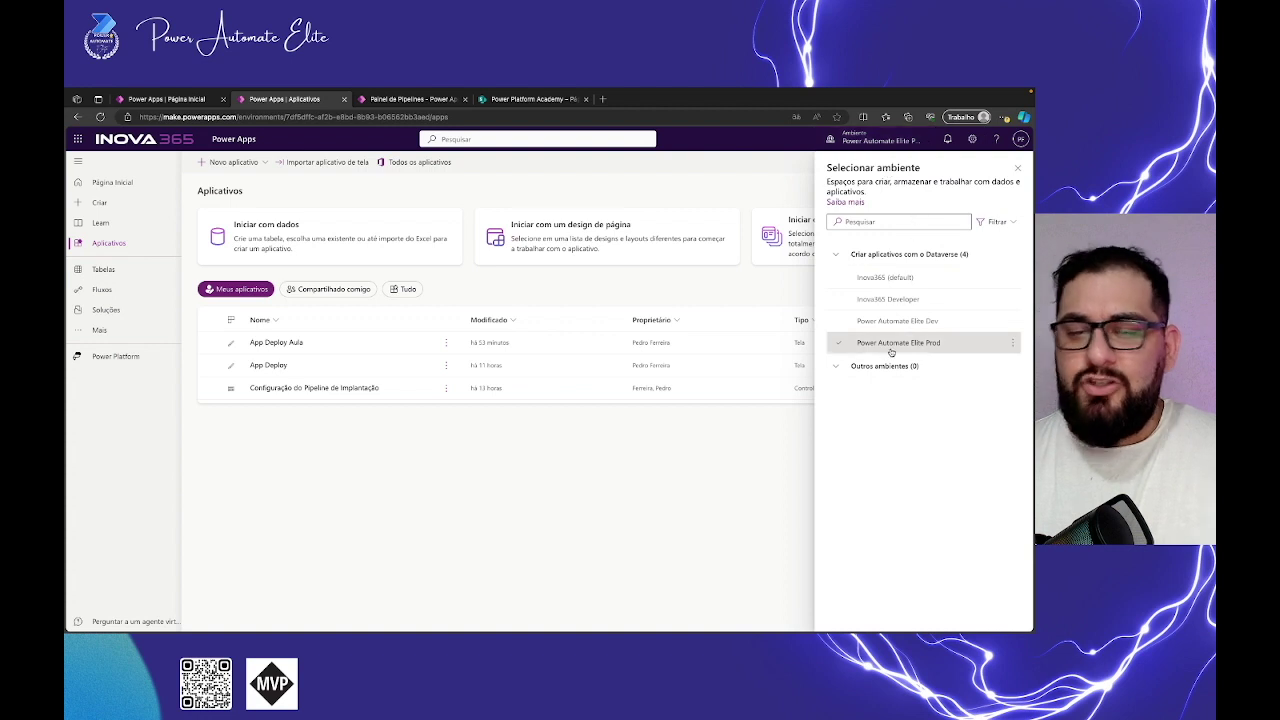
{"action": "left_click", "coordinate": [1018, 168]}
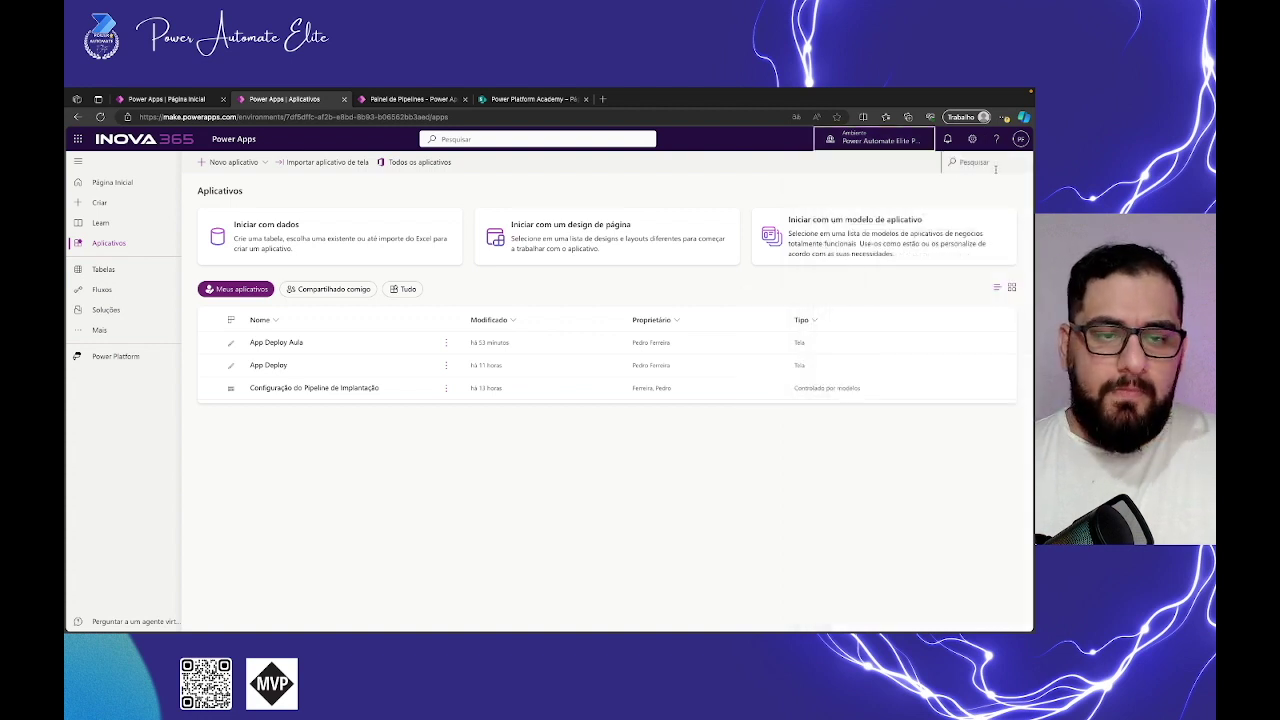
{"action": "left_click", "coordinate": [880, 140]}
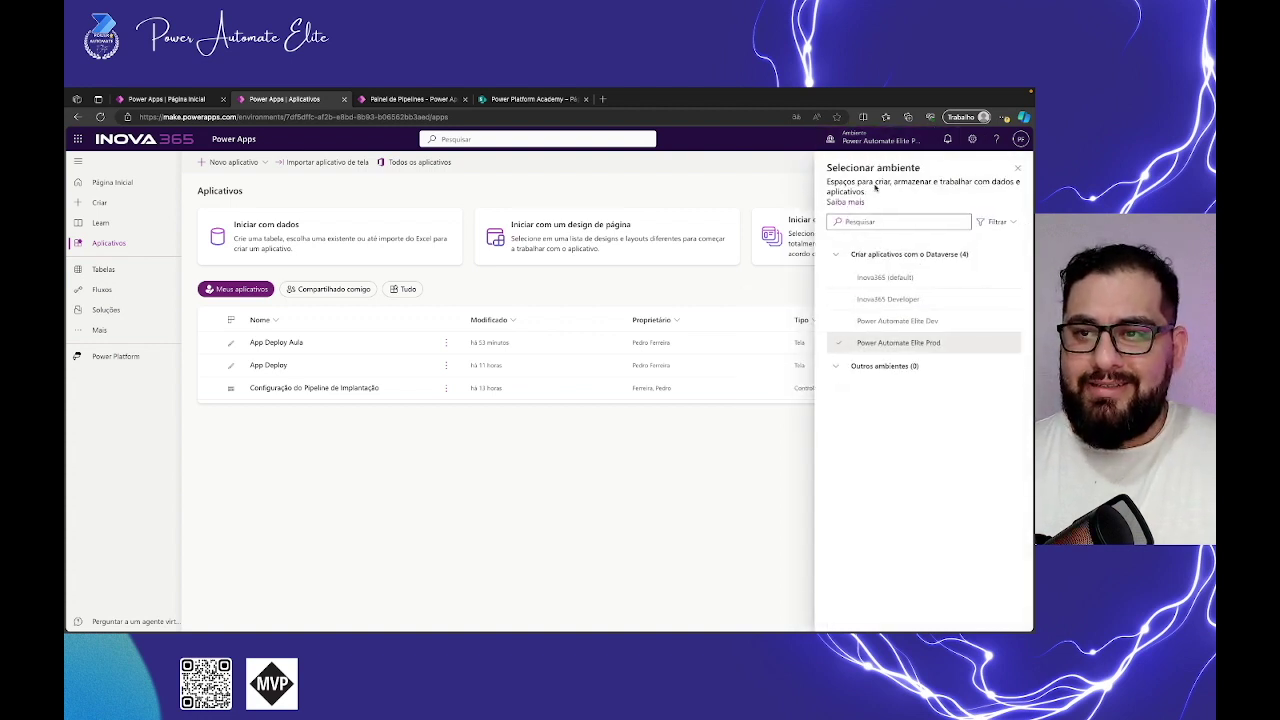
{"action": "mouse_move", "coordinate": [887, 279]}
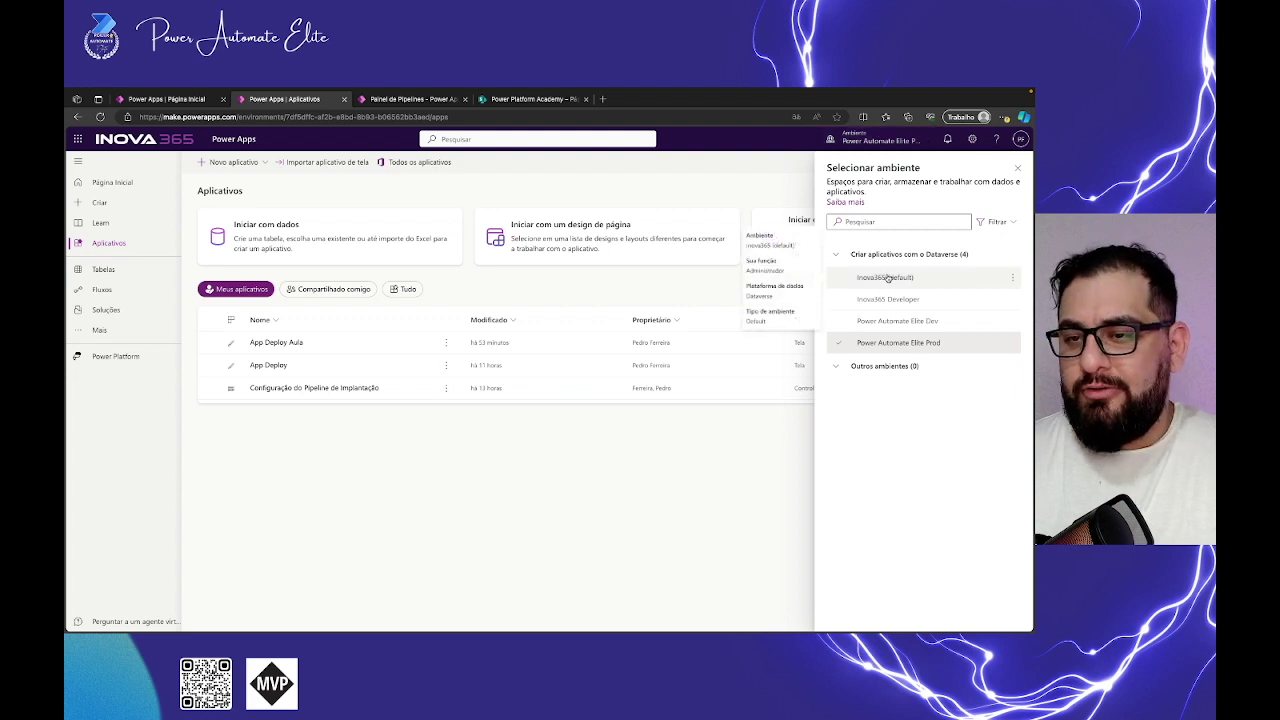
{"action": "mouse_move", "coordinate": [900, 326]}
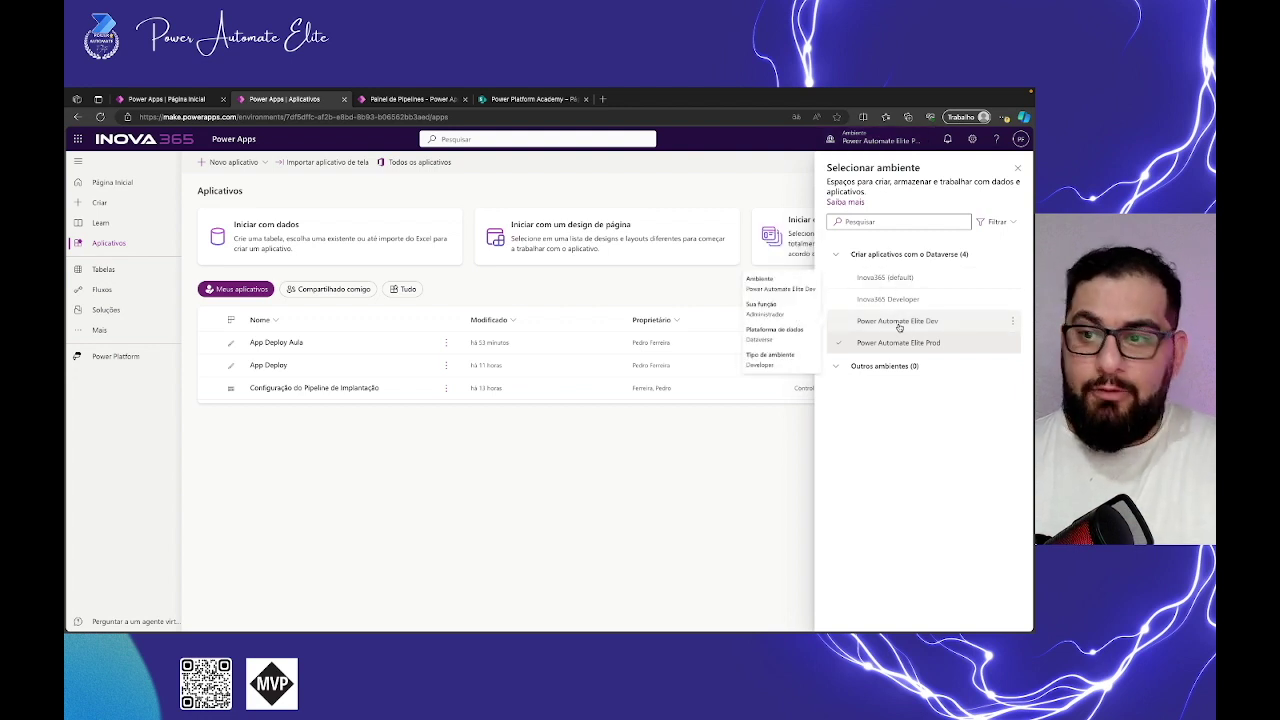
{"action": "left_click", "coordinate": [1016, 169]}
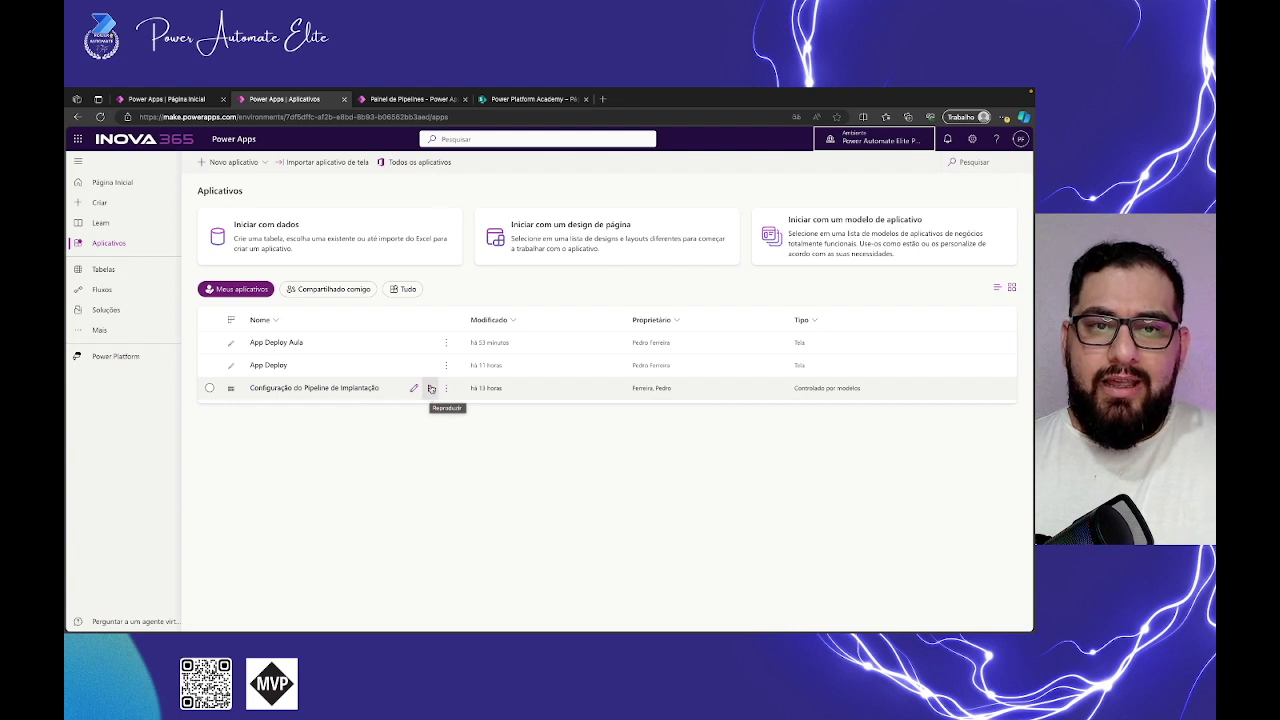
Step: In the pipeline configuration app, start a deployment environment named Ambiente Aula Dev with type Ambiente de Desenvolvimento
{"action": "left_click", "coordinate": [408, 126]}
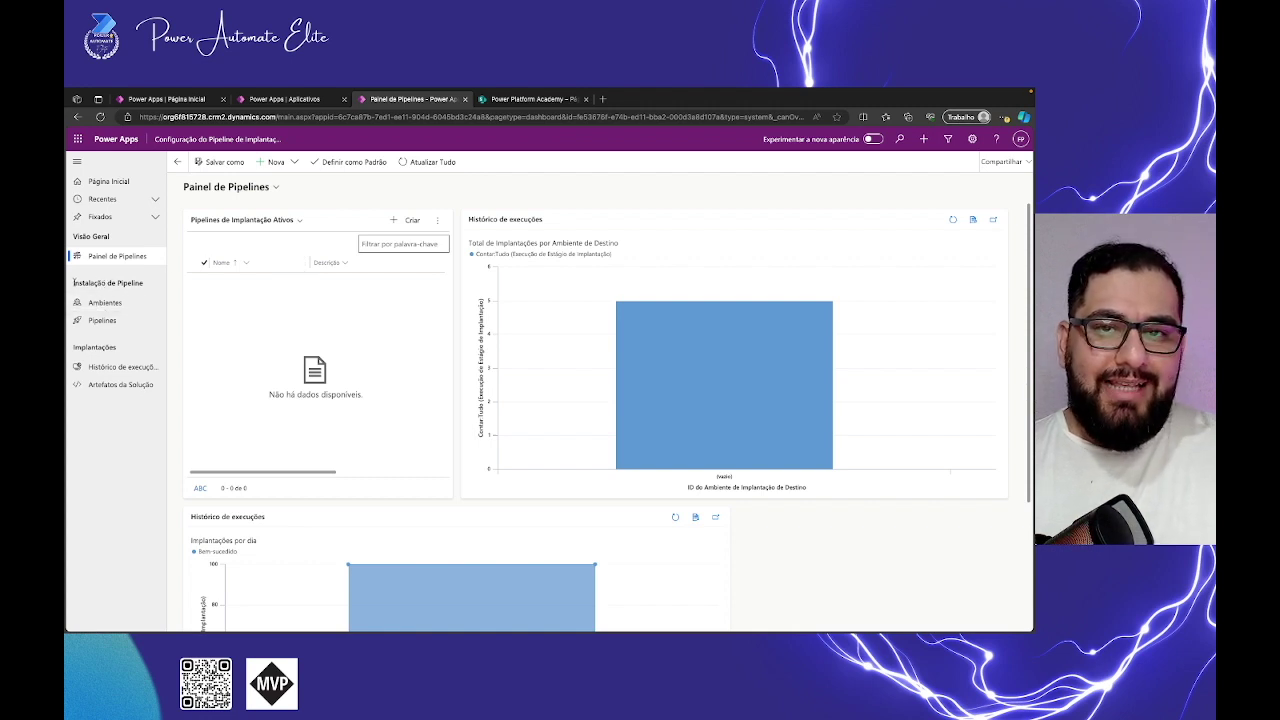
{"action": "left_click", "coordinate": [106, 302]}
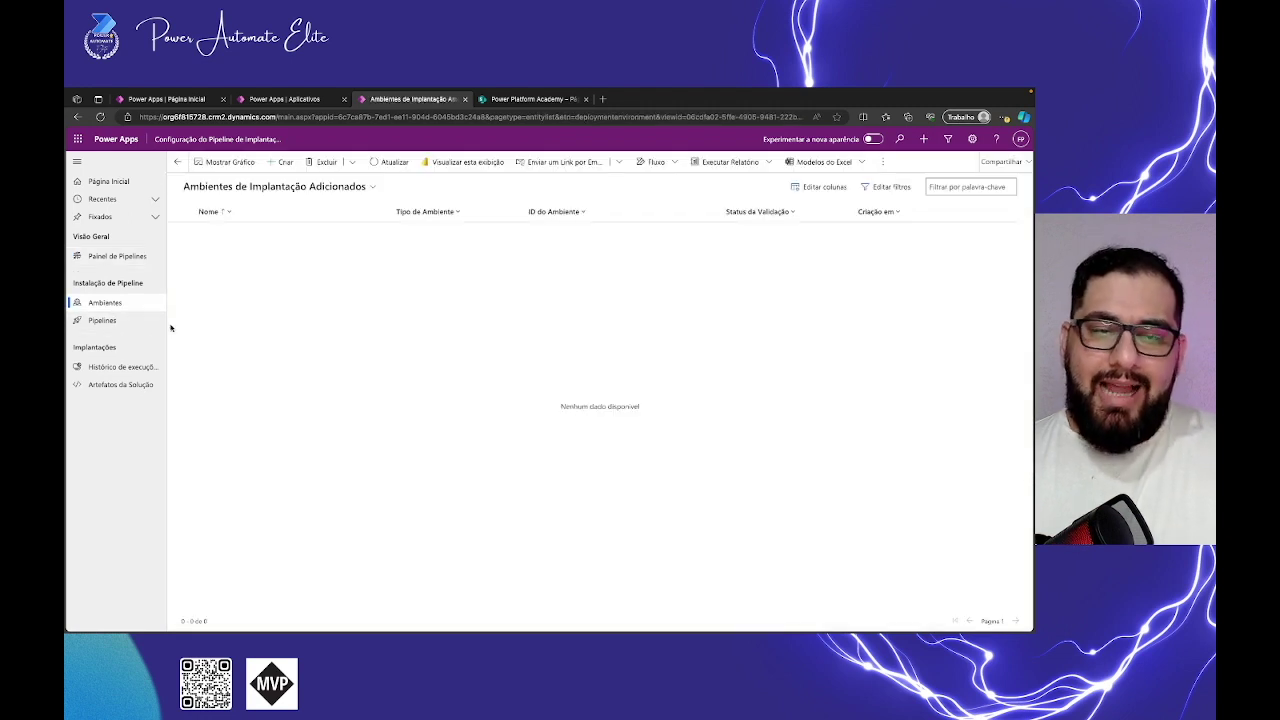
{"action": "left_click", "coordinate": [282, 162]}
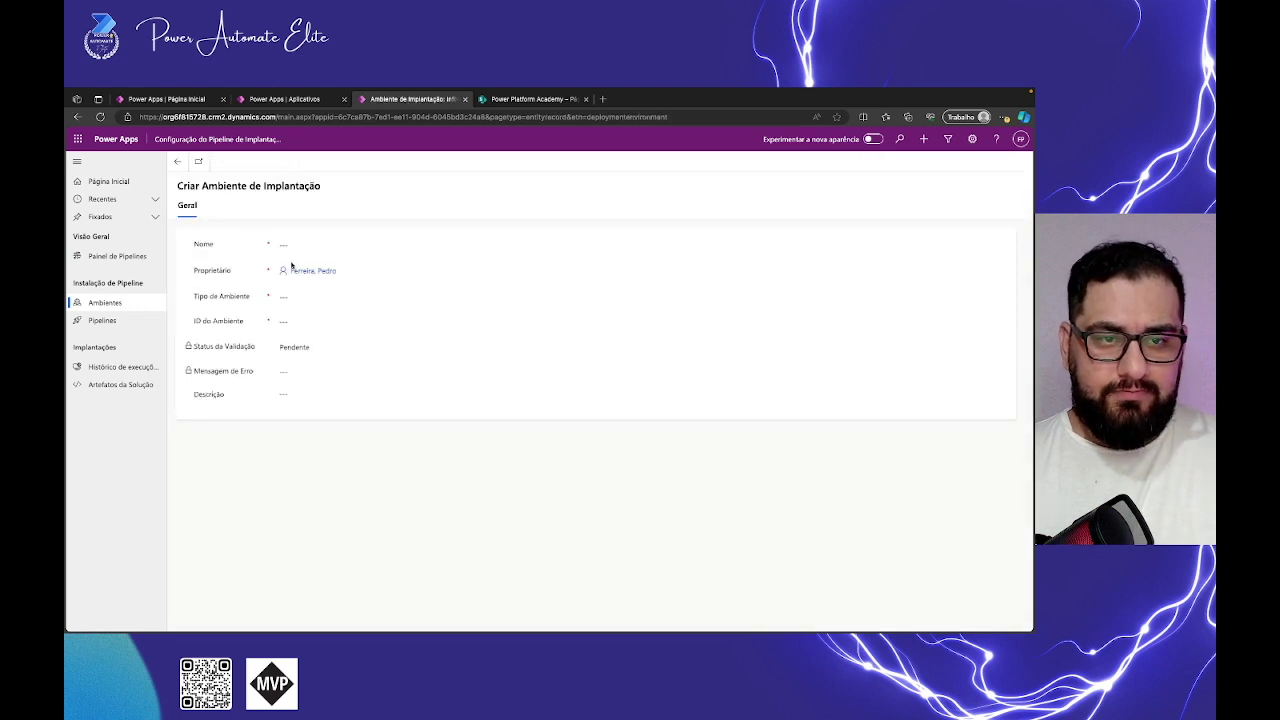
{"action": "left_click", "coordinate": [286, 242]}
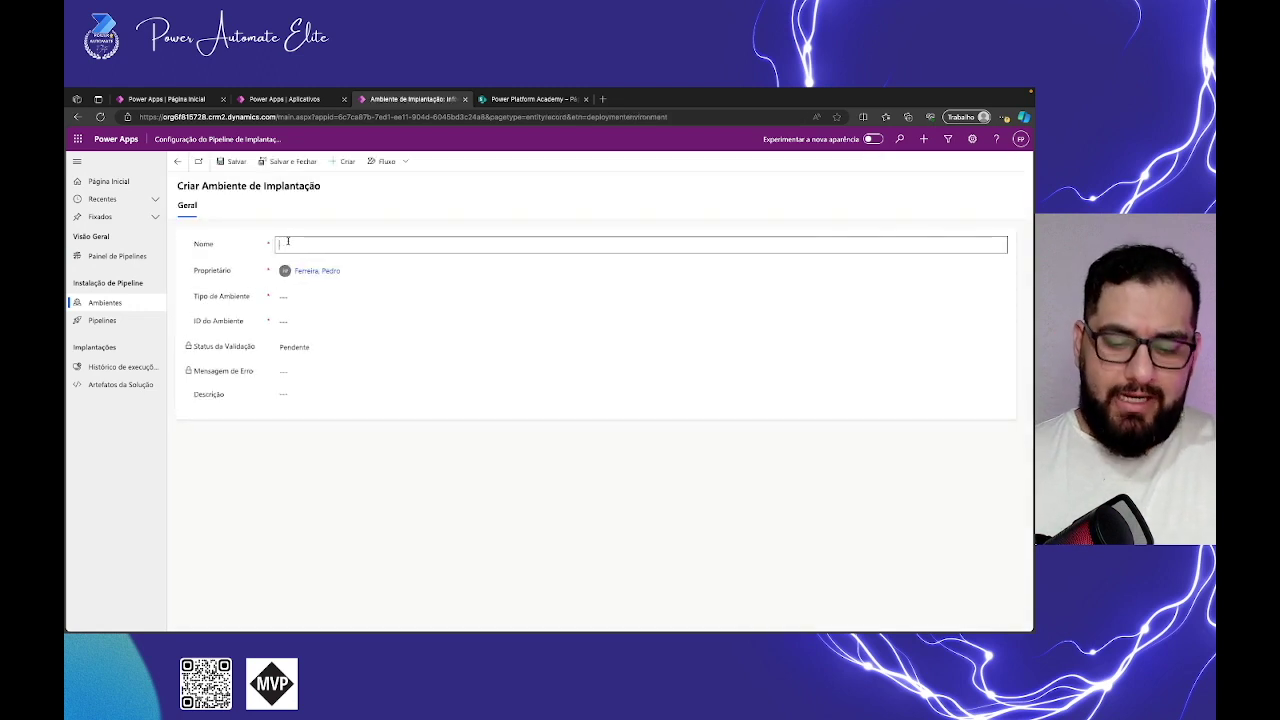
{"action": "type", "text": "Ambien"}
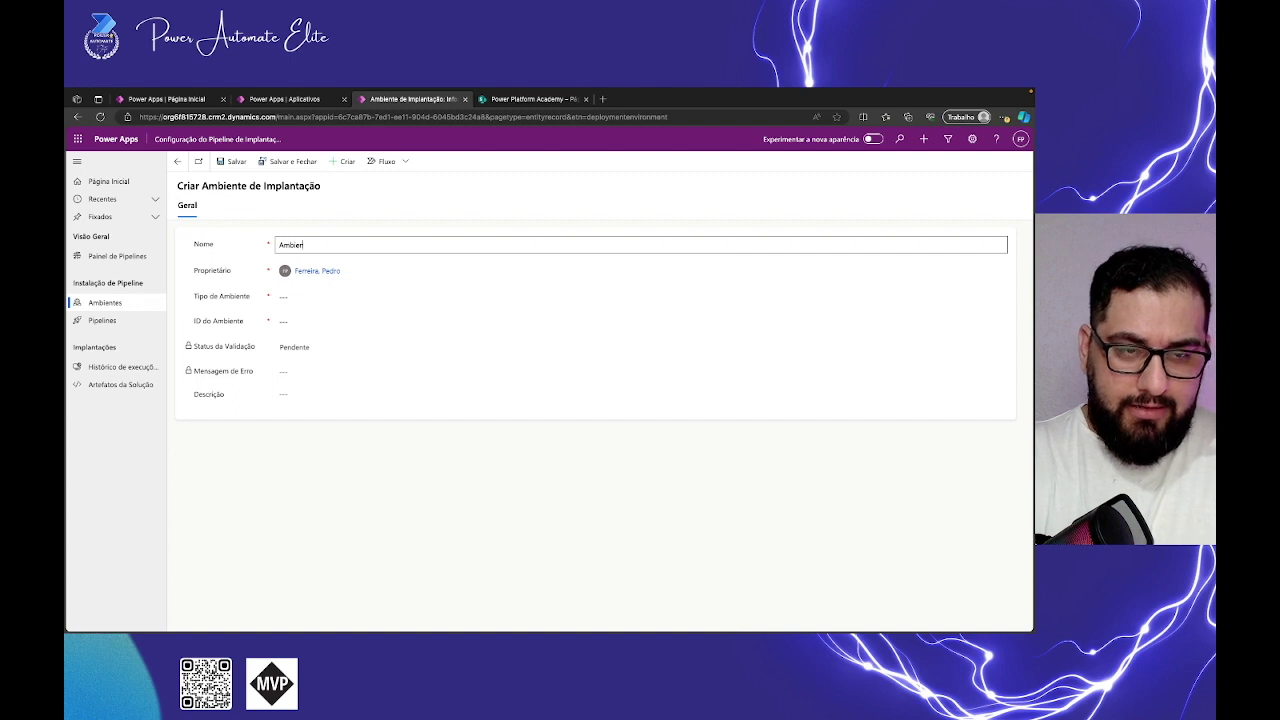
{"action": "type", "text": "te Aula Dev"}
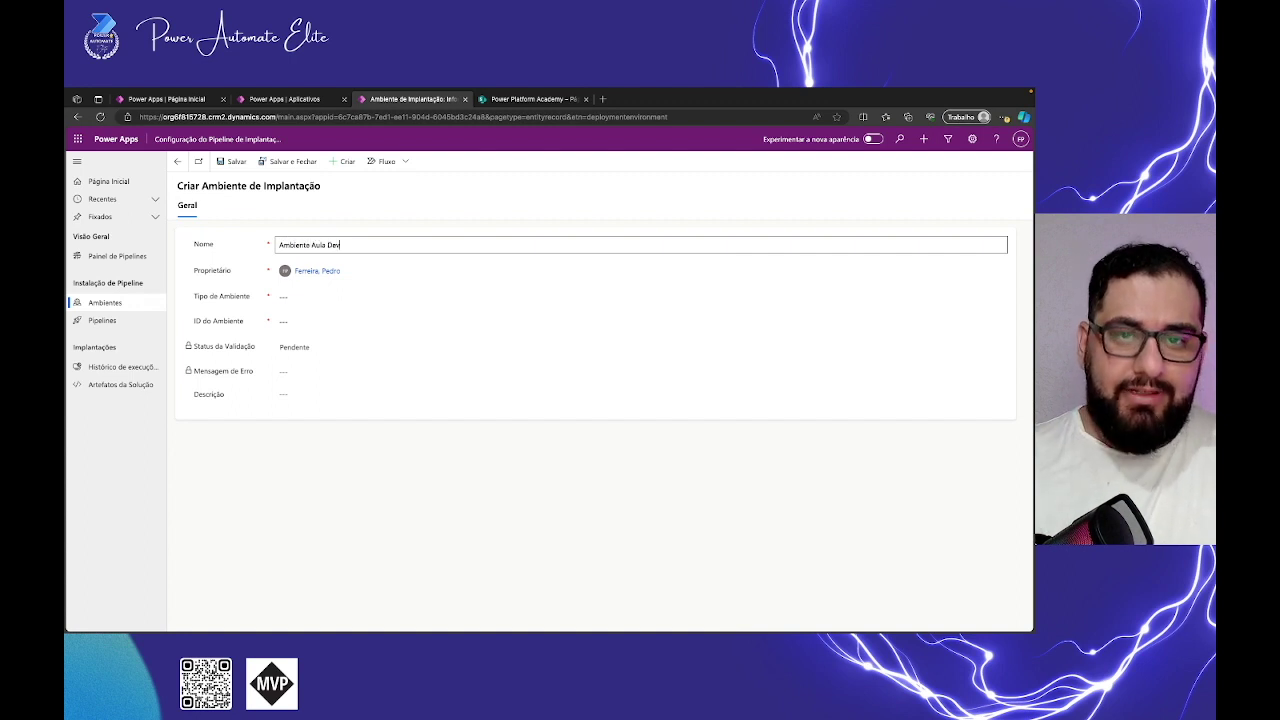
{"action": "left_click", "coordinate": [306, 299]}
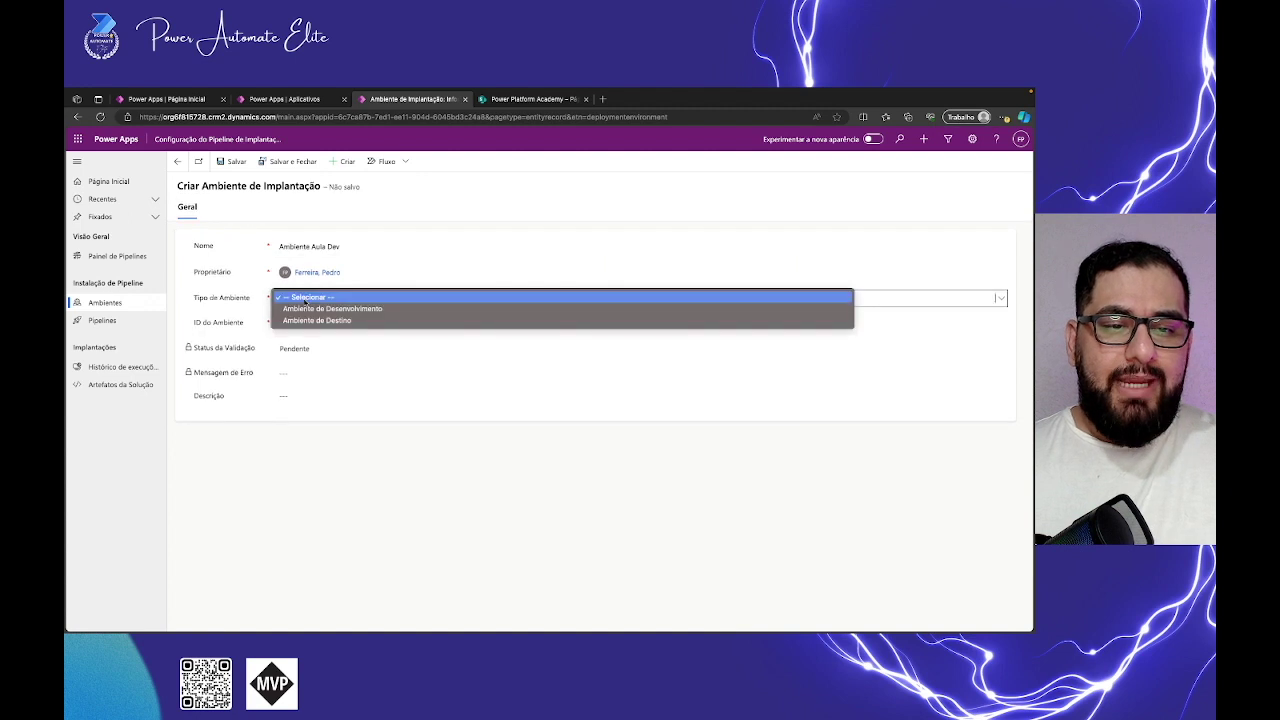
{"action": "left_click", "coordinate": [353, 311]}
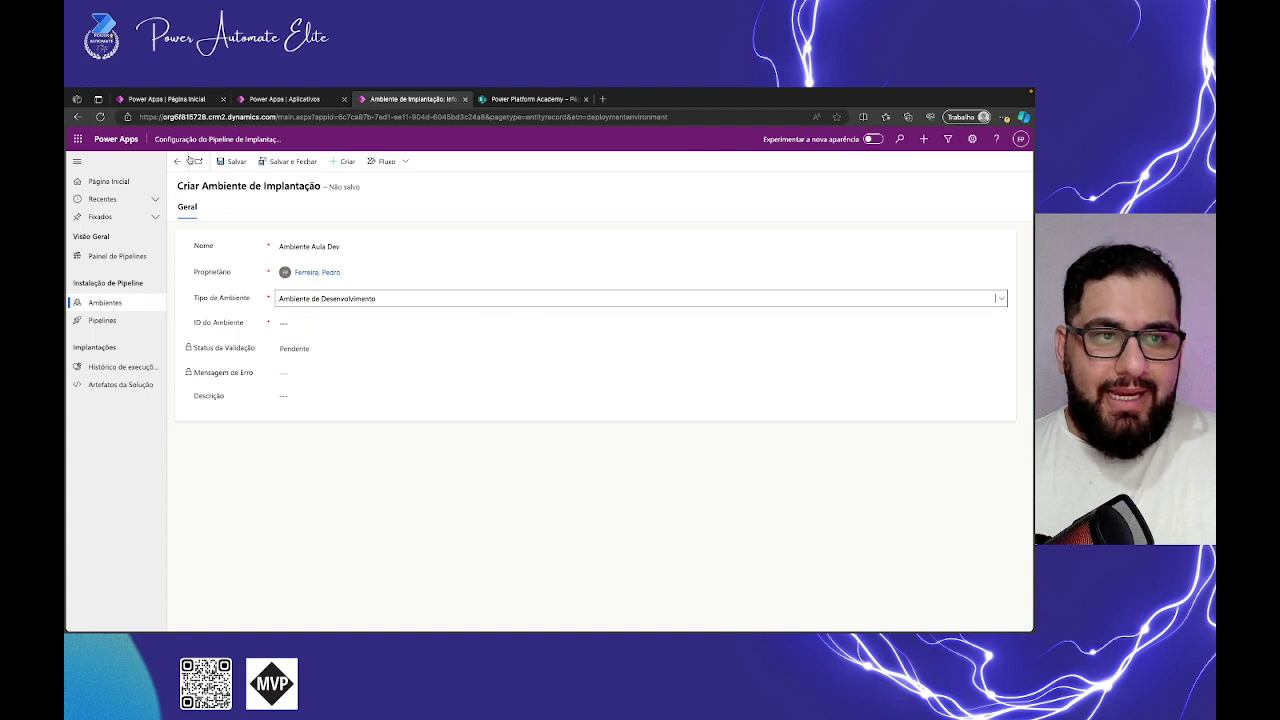
Step: Copy the Power Automate Elite Dev environment ID from its URL into ID do Ambiente, save and close the record, and refresh its validation status
{"action": "left_click", "coordinate": [190, 104]}
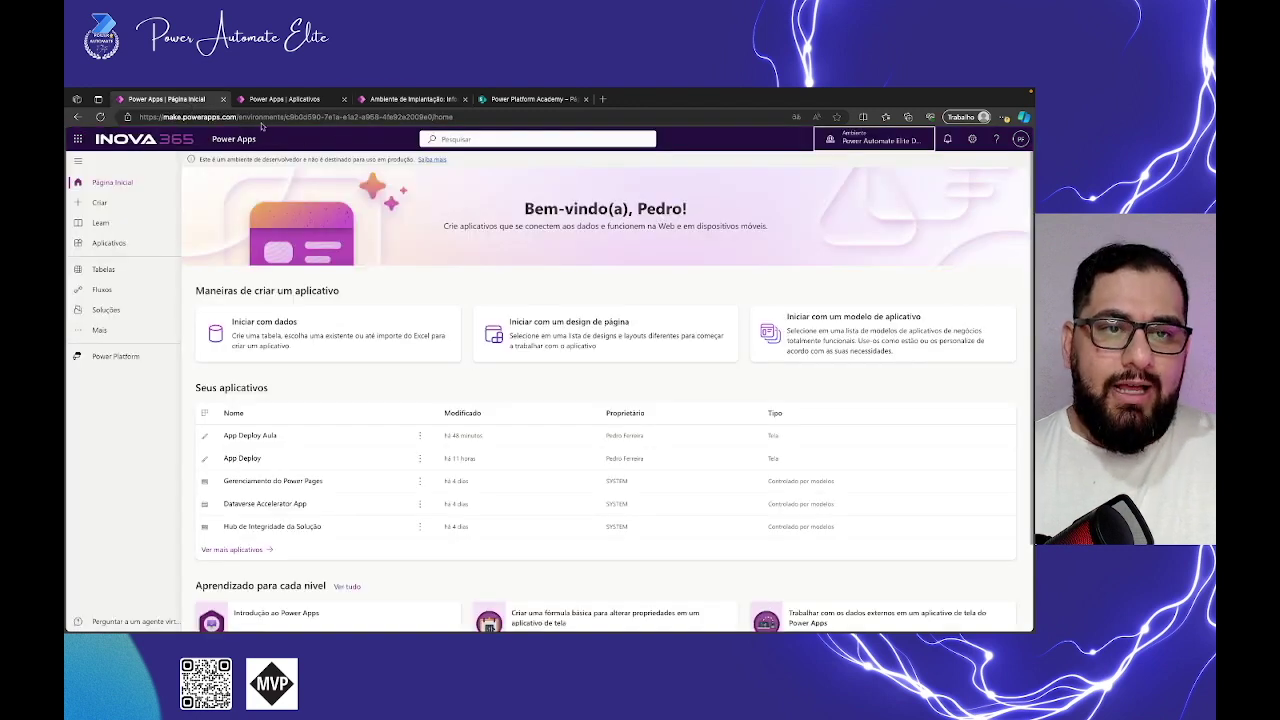
{"action": "left_click", "coordinate": [874, 140]}
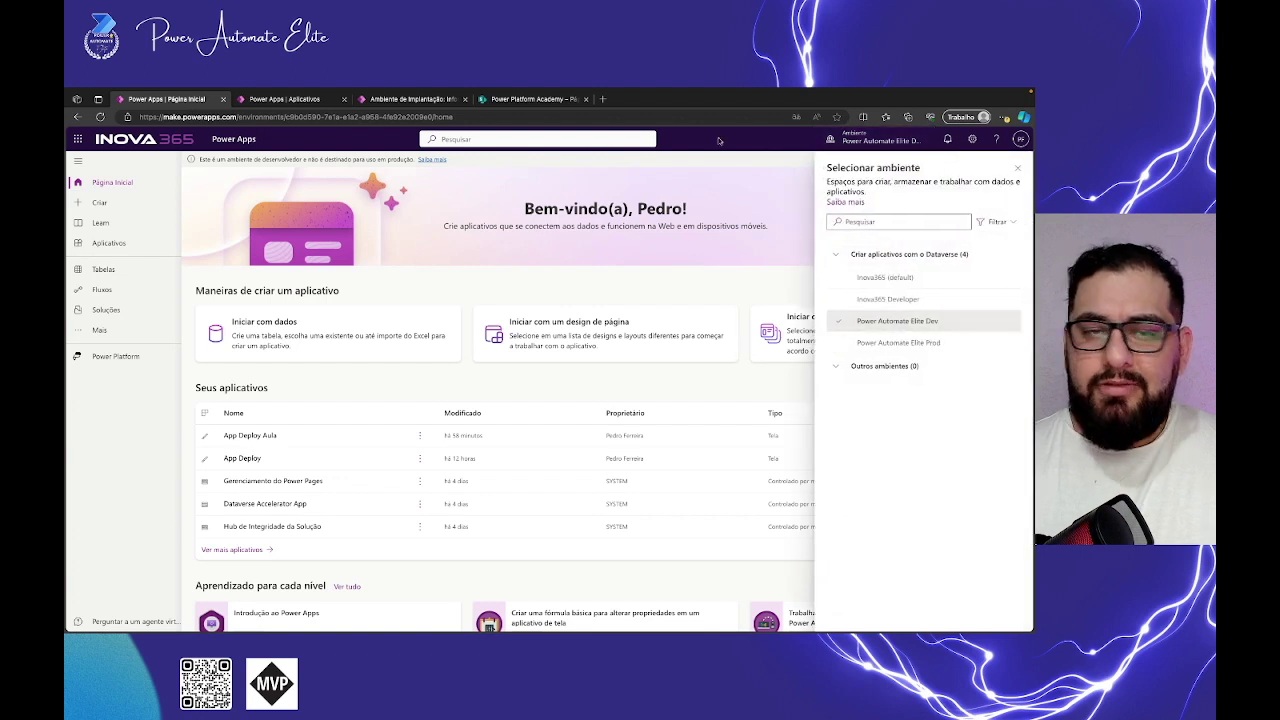
{"action": "left_click", "coordinate": [433, 116]}
{"action": "left_click_drag", "start_coordinate": [433, 116], "coordinate": [290, 117]}
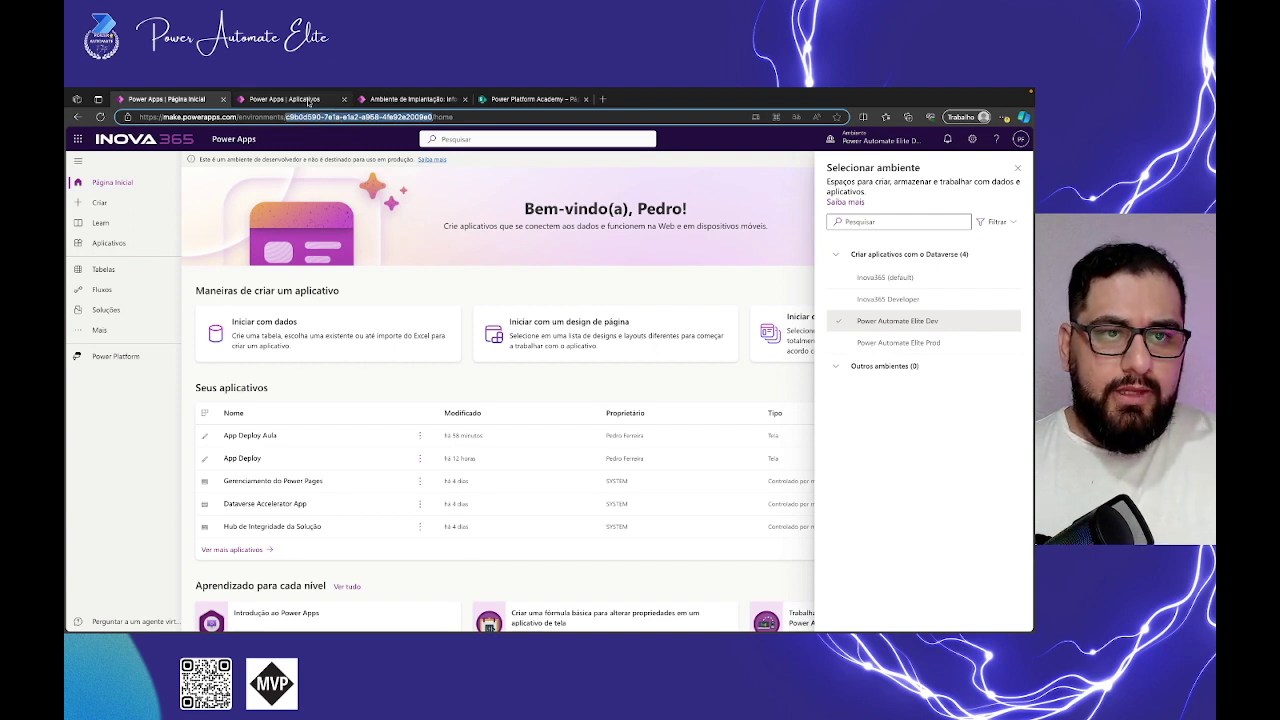
{"action": "left_click", "coordinate": [379, 100]}
{"action": "left_click", "coordinate": [323, 323]}
{"action": "type", "text": "c9b0d590-7e1a-e1a2-a958-4fe92e2009e0"}
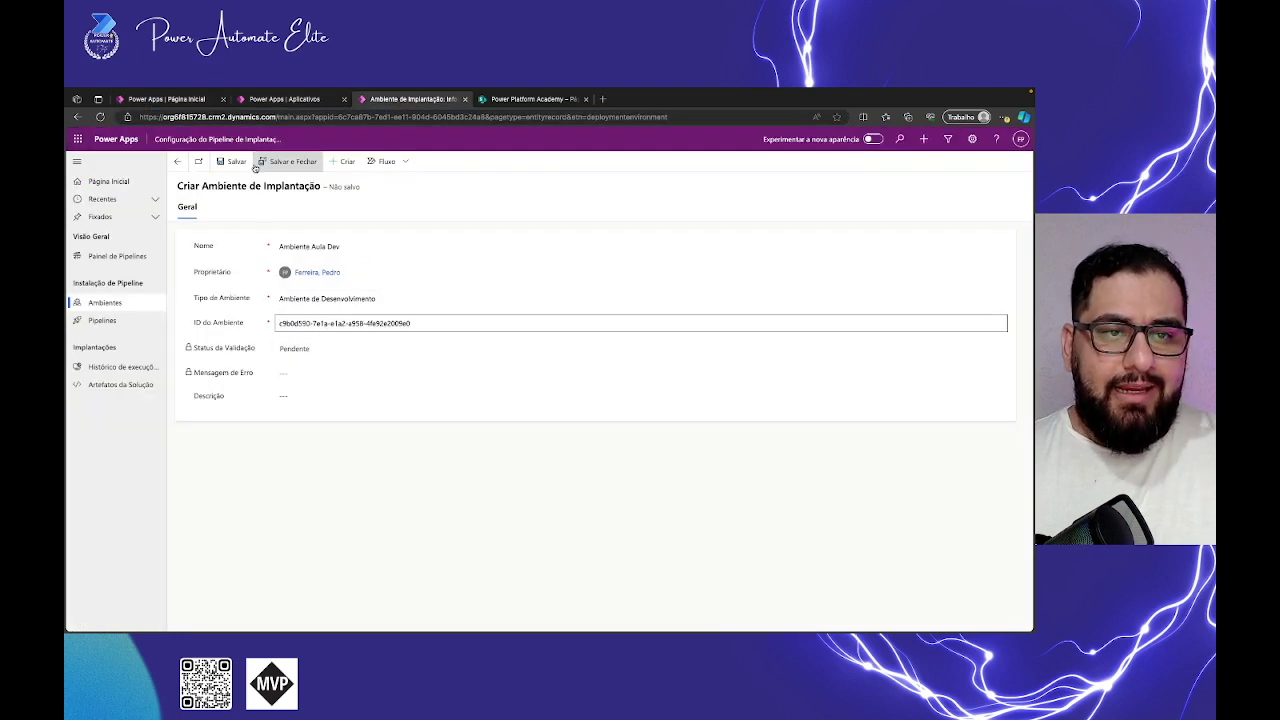
{"action": "left_click", "coordinate": [288, 161]}
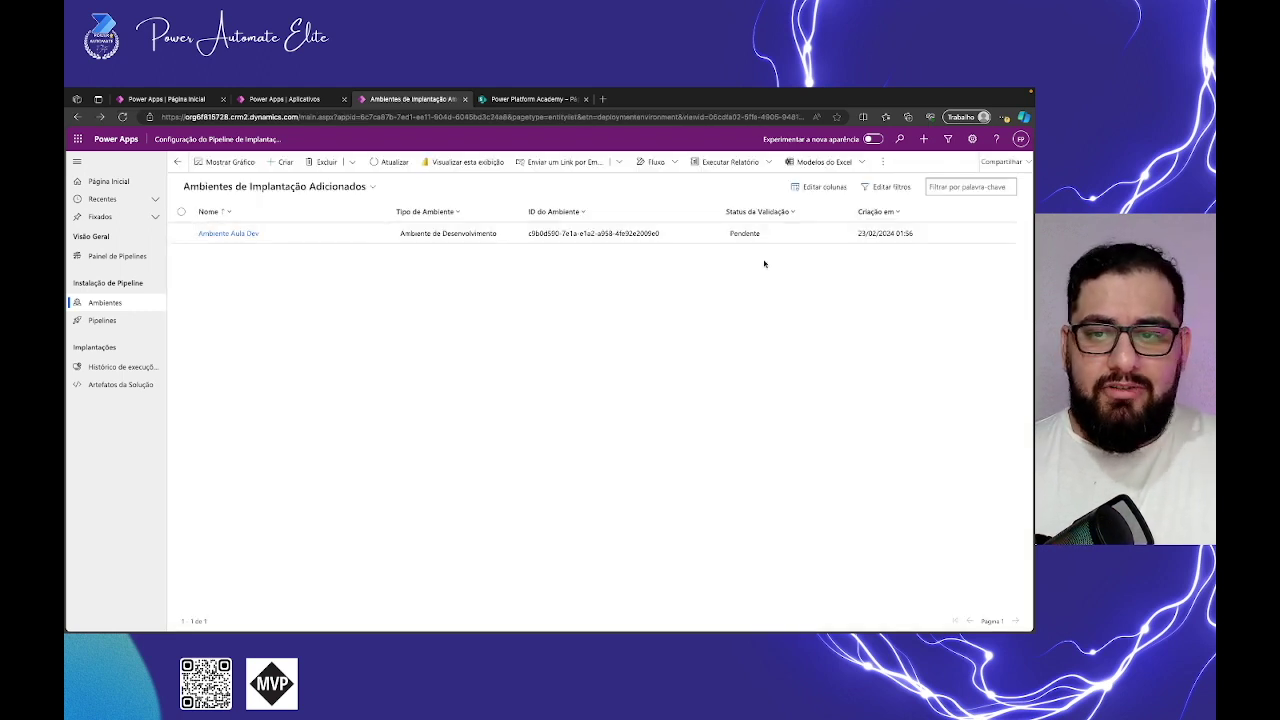
{"action": "left_click", "coordinate": [395, 162]}
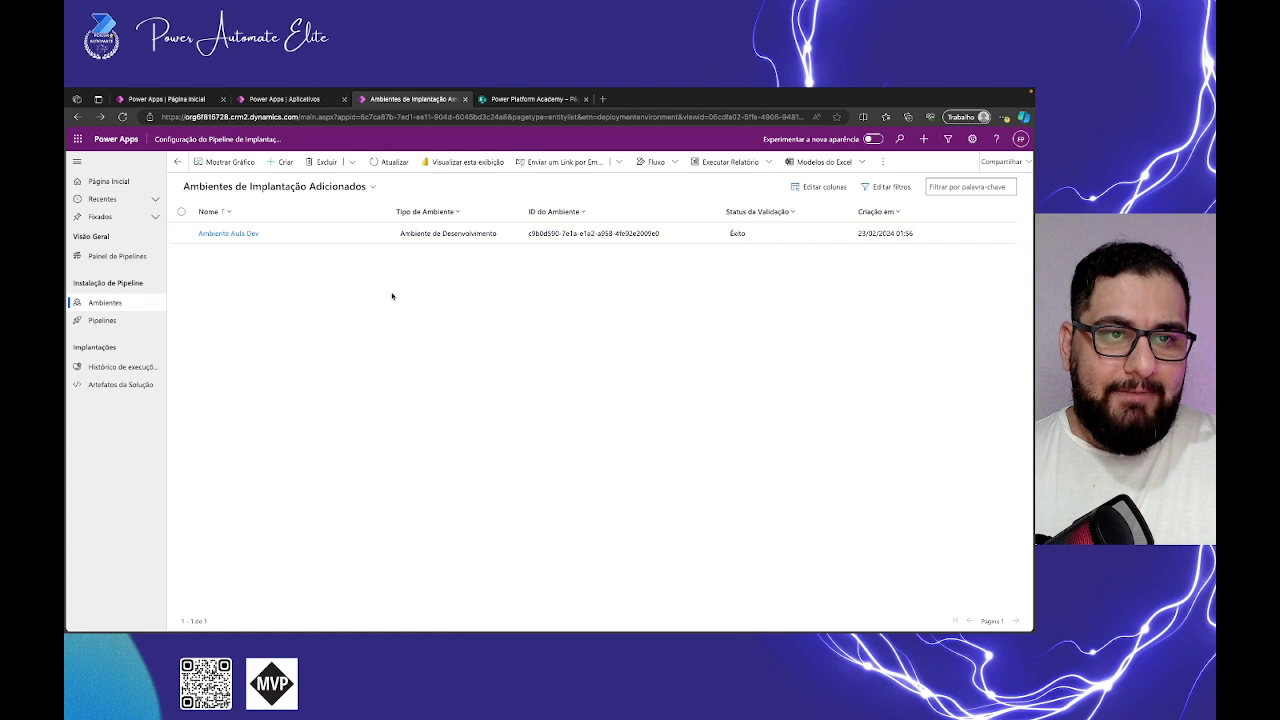
Step: Start another deployment environment named Ambiente Aula Prod with type Ambiente de Destino
{"action": "left_click", "coordinate": [286, 163]}
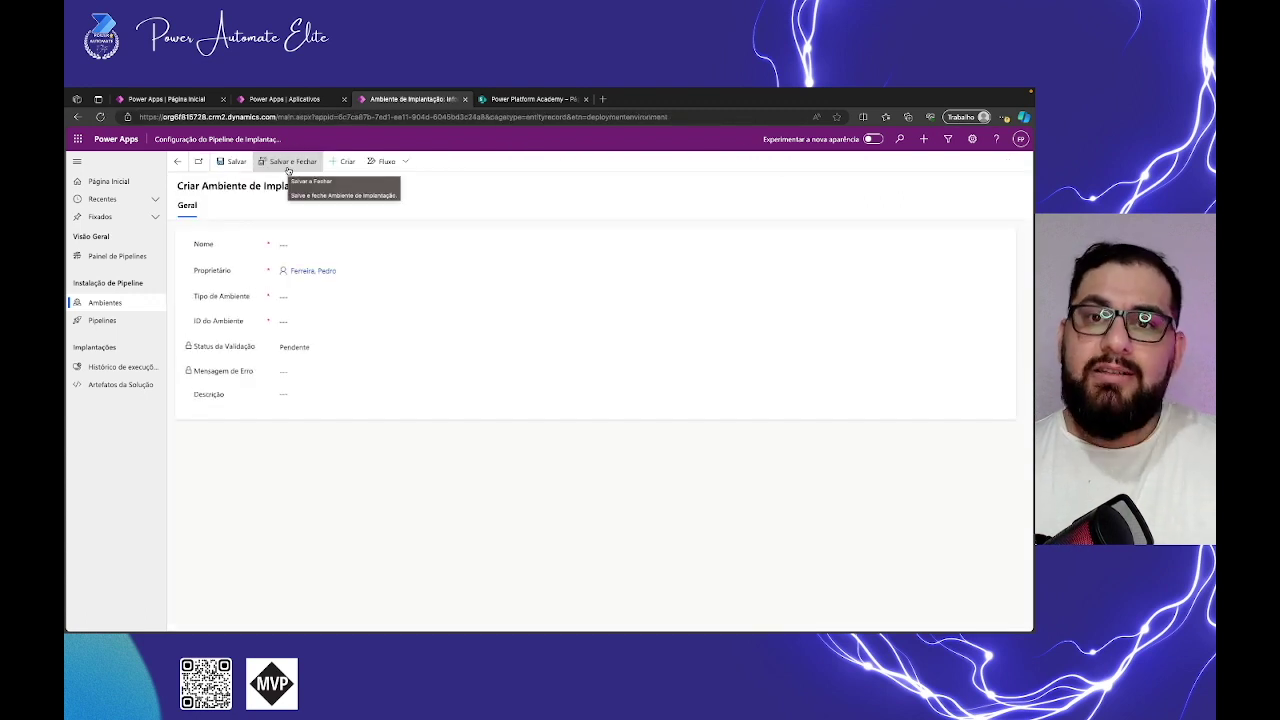
{"action": "left_click", "coordinate": [313, 243]}
{"action": "type", "text": "Ambiente Aula"}
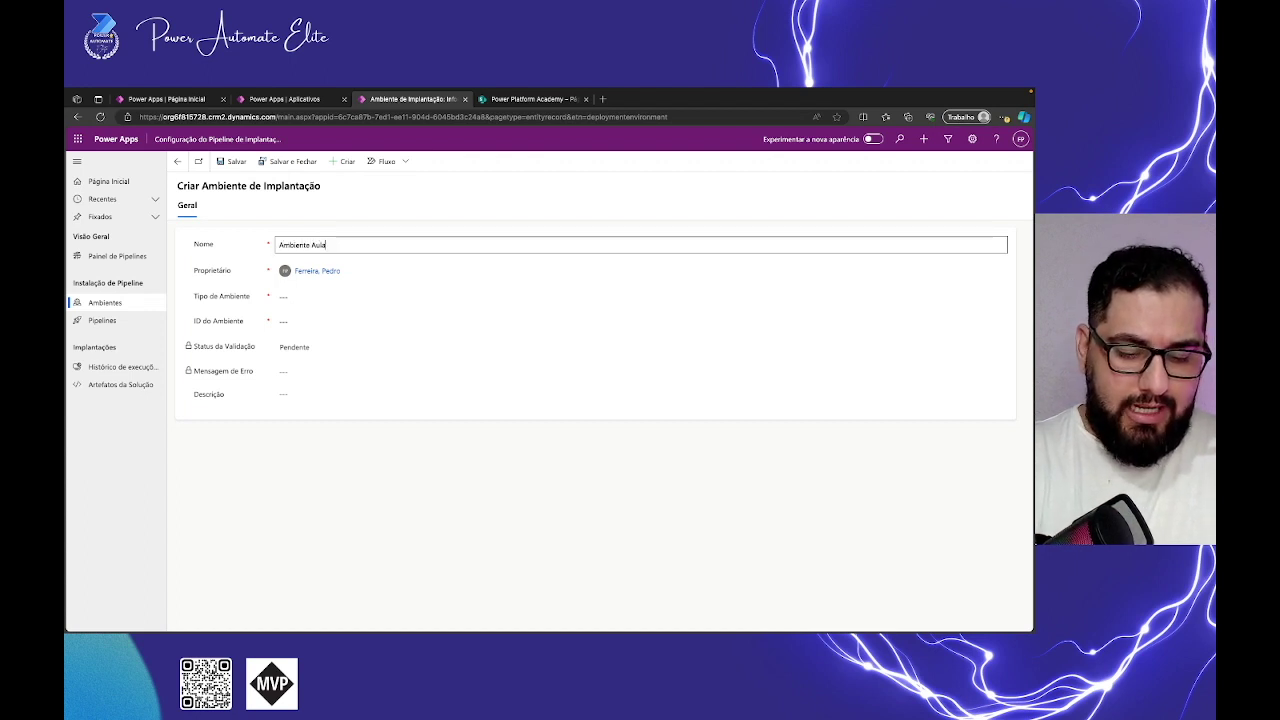
{"action": "left_click", "coordinate": [294, 300]}
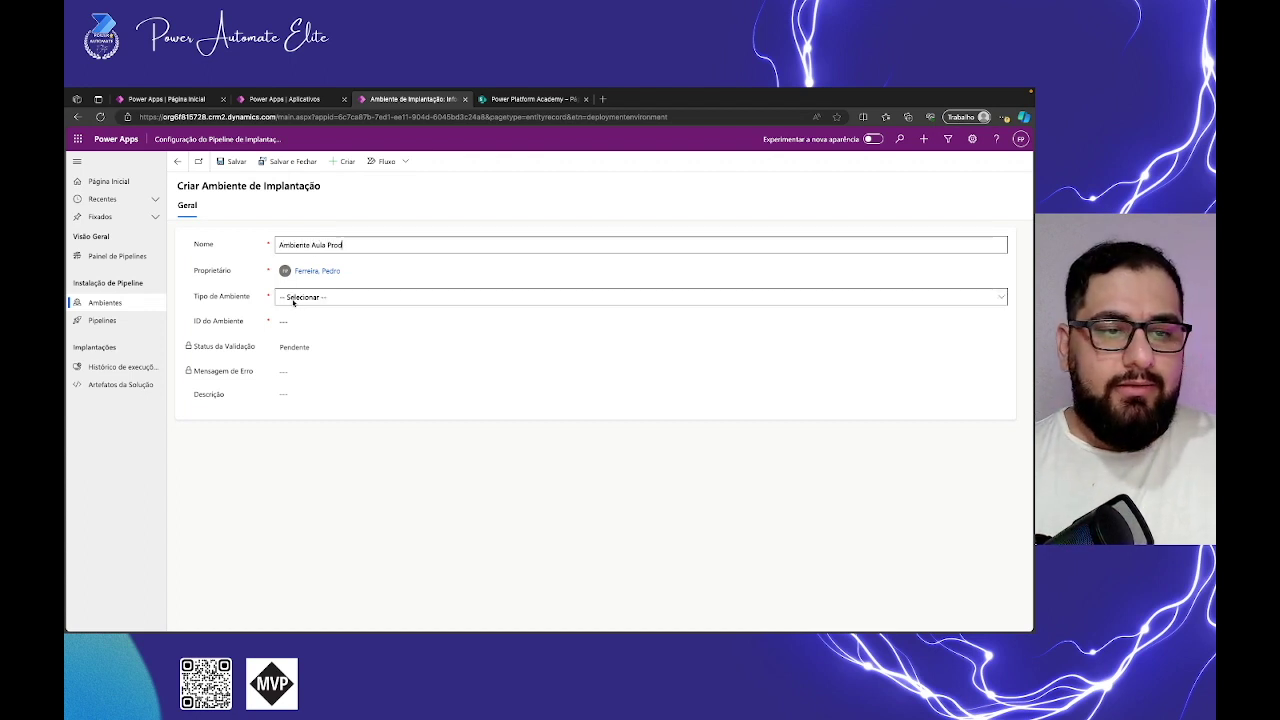
{"action": "left_click", "coordinate": [294, 300]}
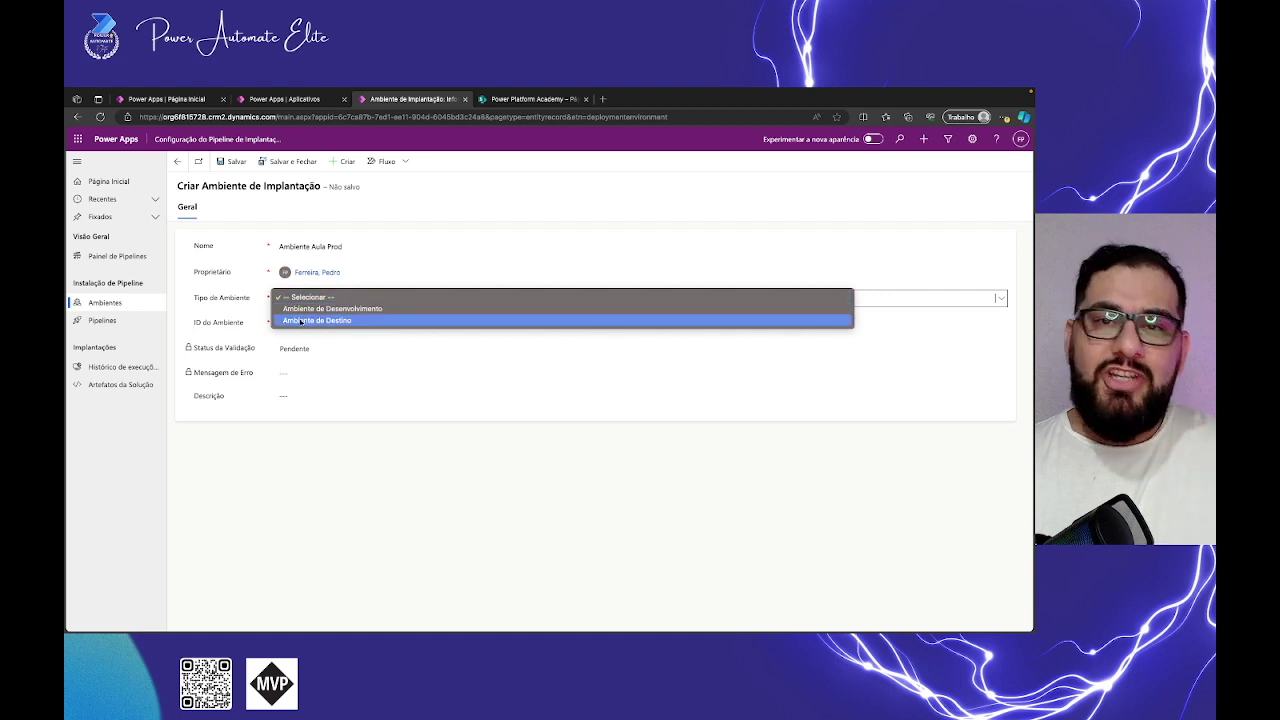
{"action": "left_click", "coordinate": [300, 321]}
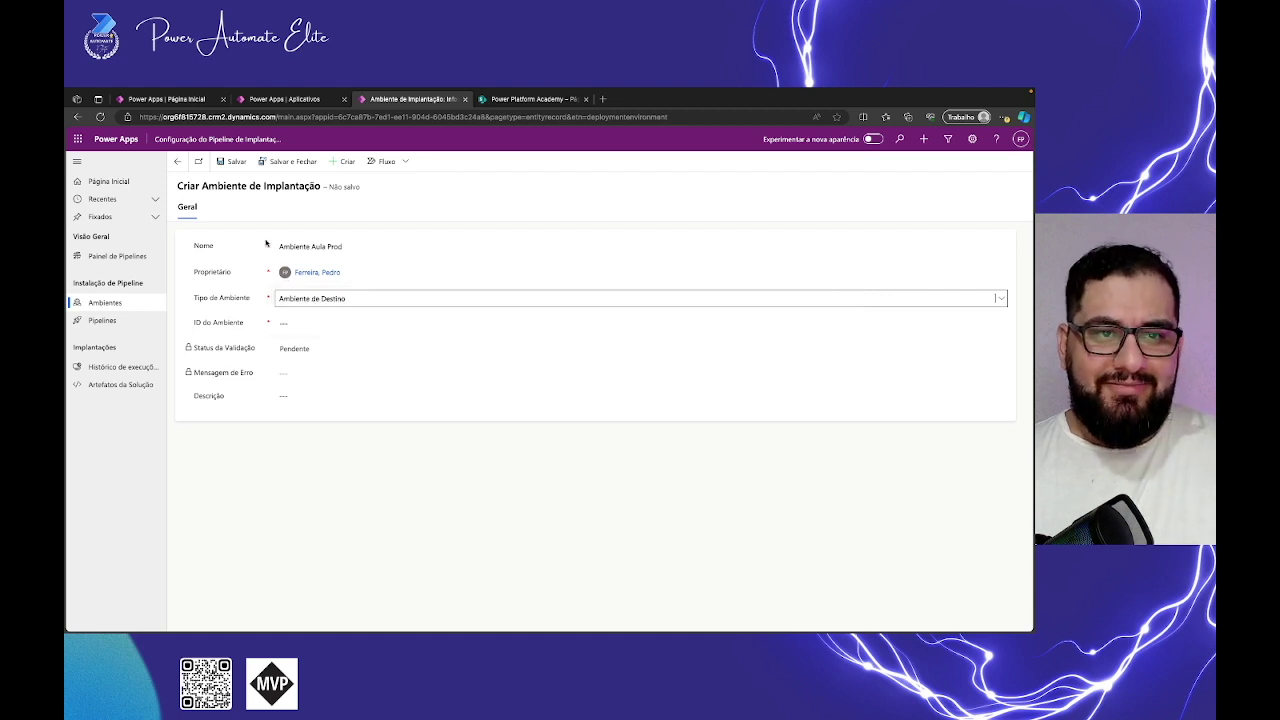
Step: Copy the Power Automate Elite Prod environment ID from its URL into ID do Ambiente, save and close the record, and refresh the environment list
{"action": "left_click", "coordinate": [297, 105]}
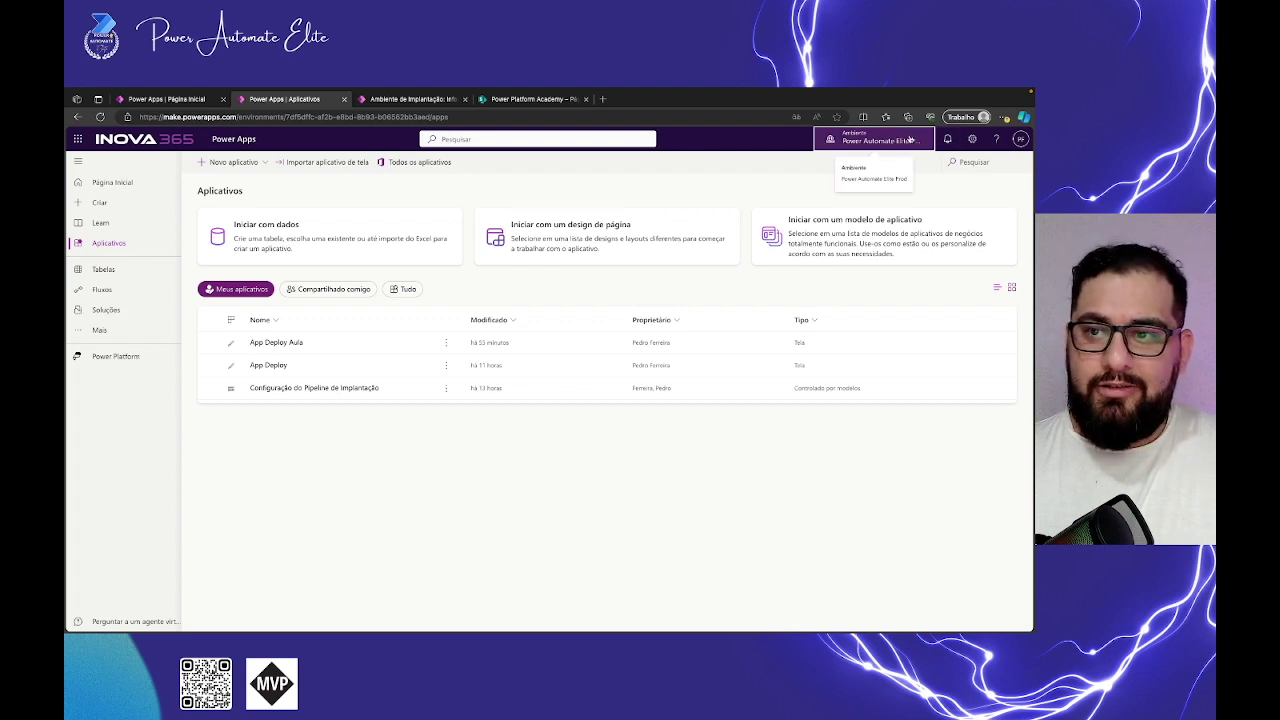
{"action": "left_click", "coordinate": [430, 117]}
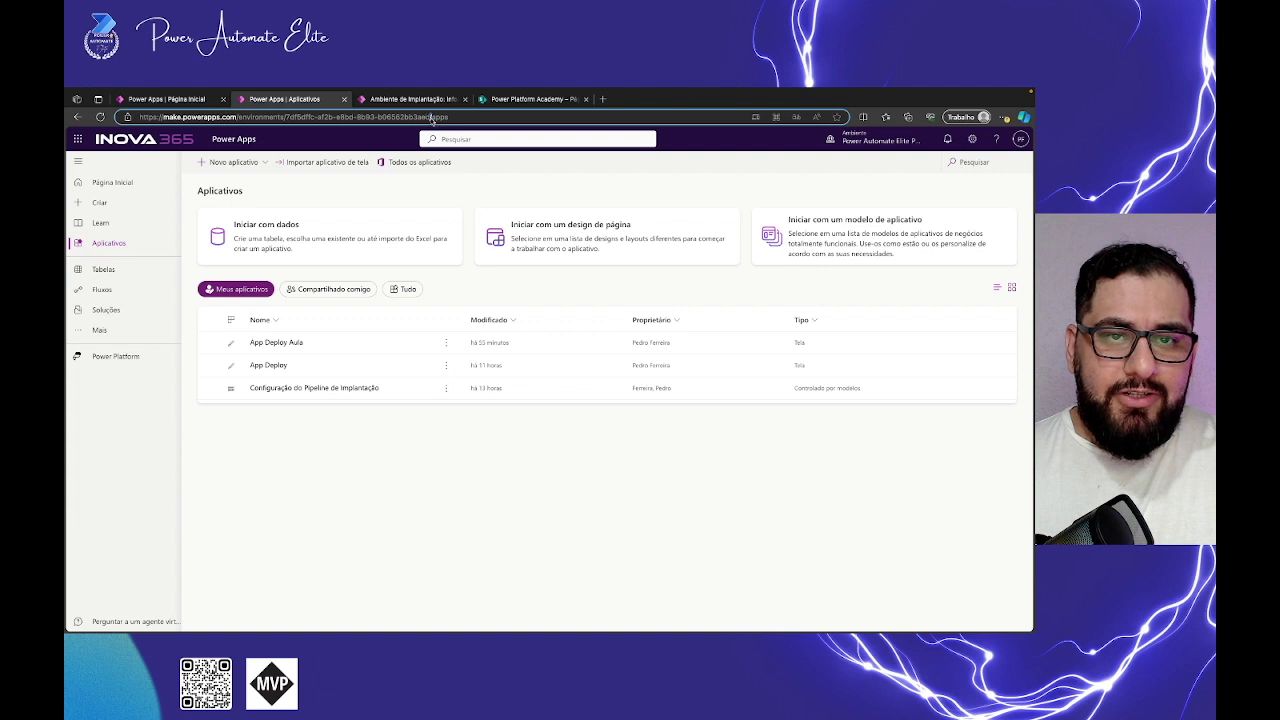
{"action": "left_click_drag", "start_coordinate": [430, 117], "coordinate": [288, 117]}
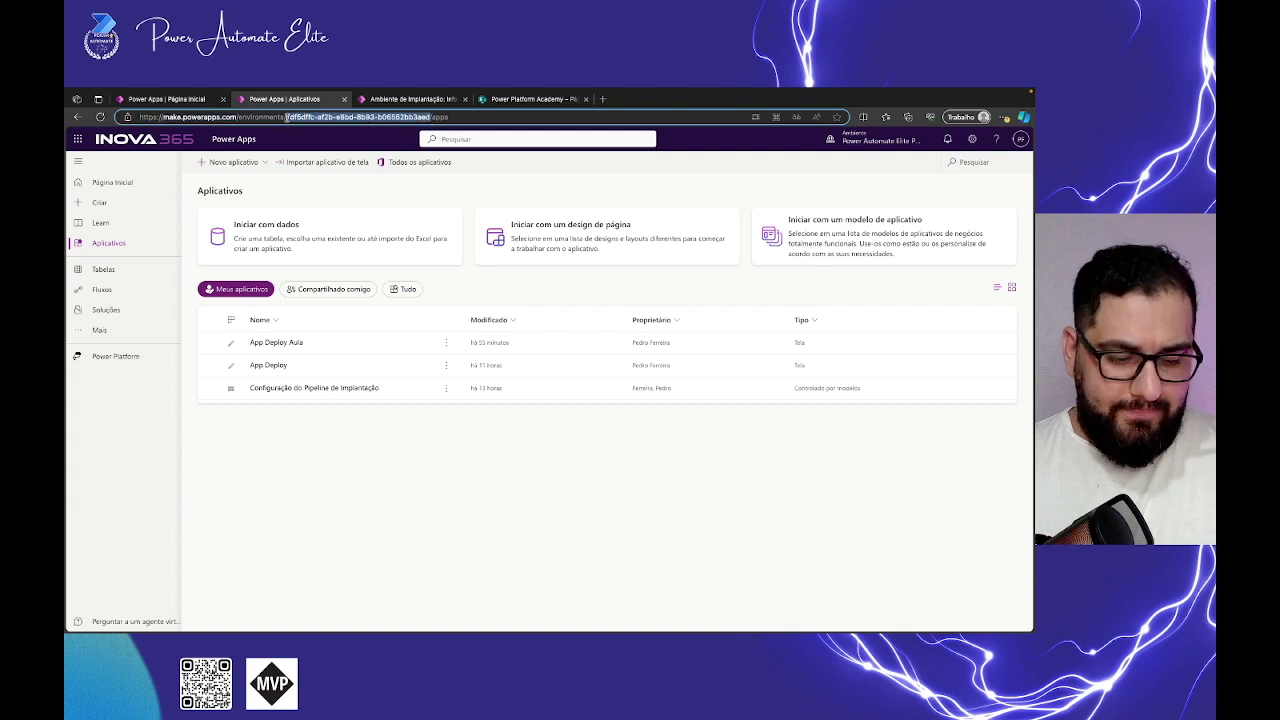
{"action": "left_click", "coordinate": [383, 124]}
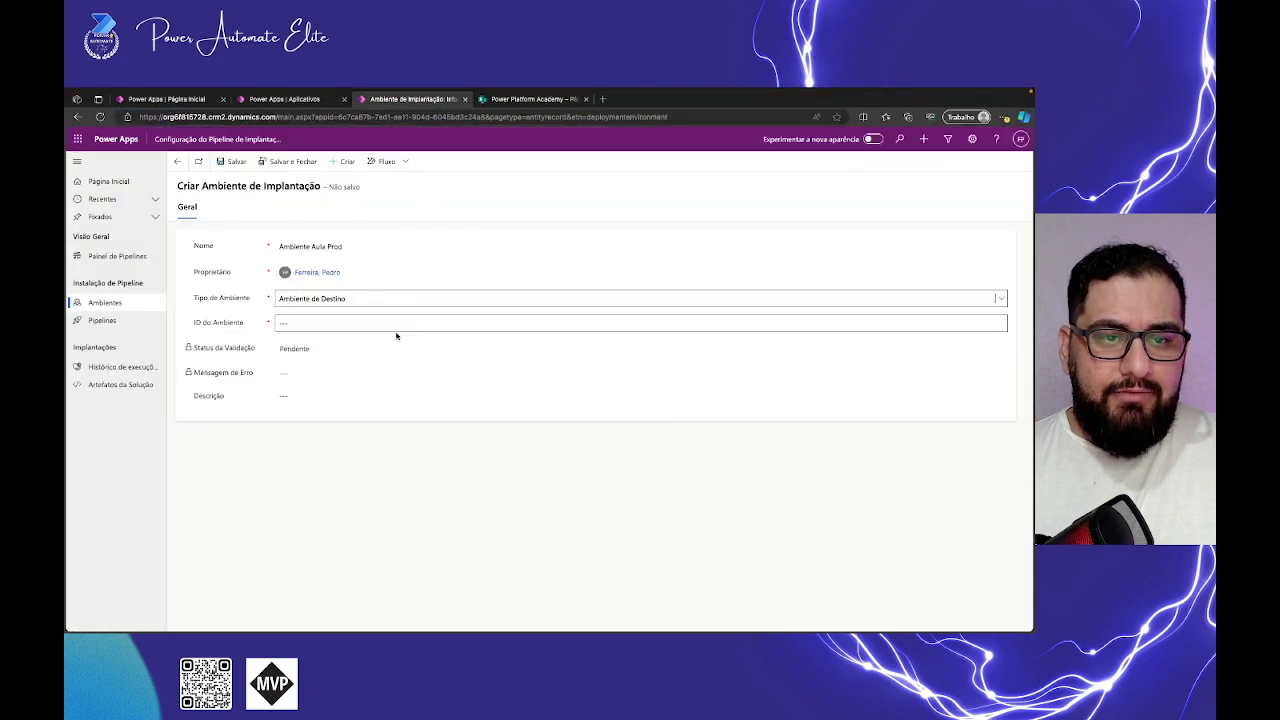
{"action": "left_click", "coordinate": [320, 324]}
{"action": "type", "text": "7cf5dffc-af2b-e8bd-8b93-b06562bb3aed"}
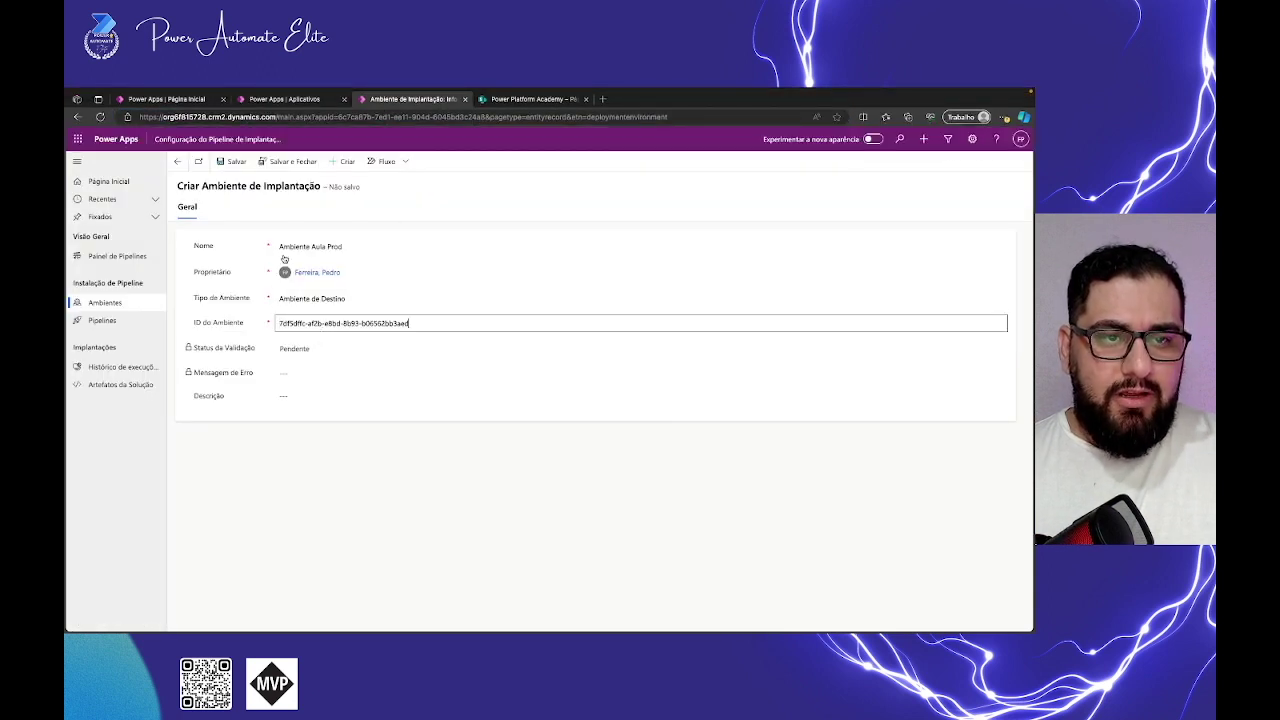
{"action": "left_click", "coordinate": [291, 163]}
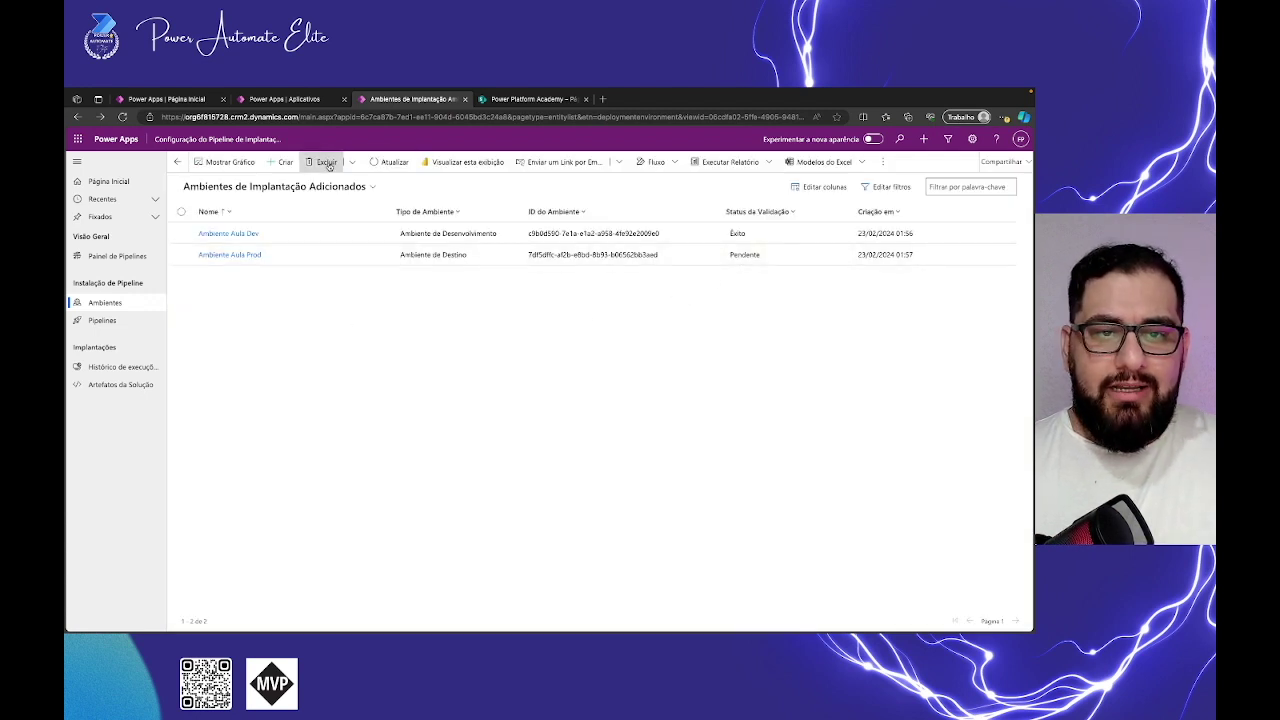
{"action": "left_click", "coordinate": [402, 166]}
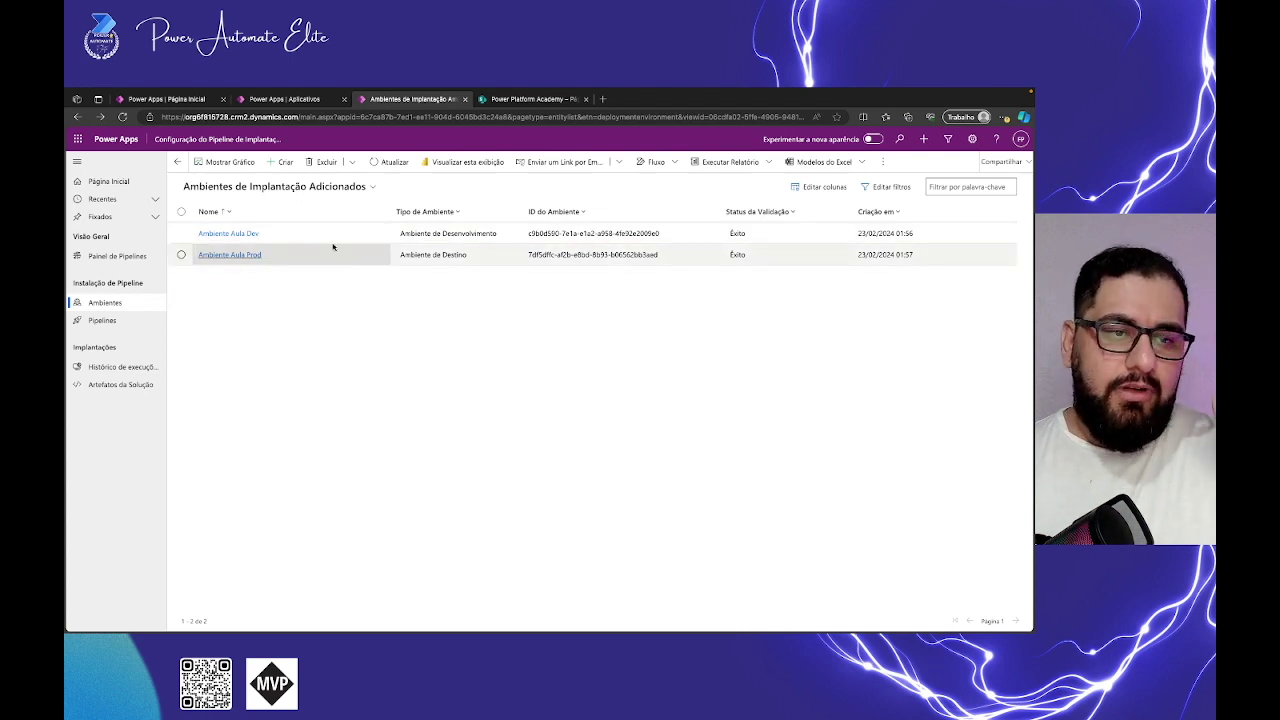
Step: Create a deployment pipeline named Deploy Aula Youtube, leave its description empty, and save it
{"action": "left_click", "coordinate": [103, 322]}
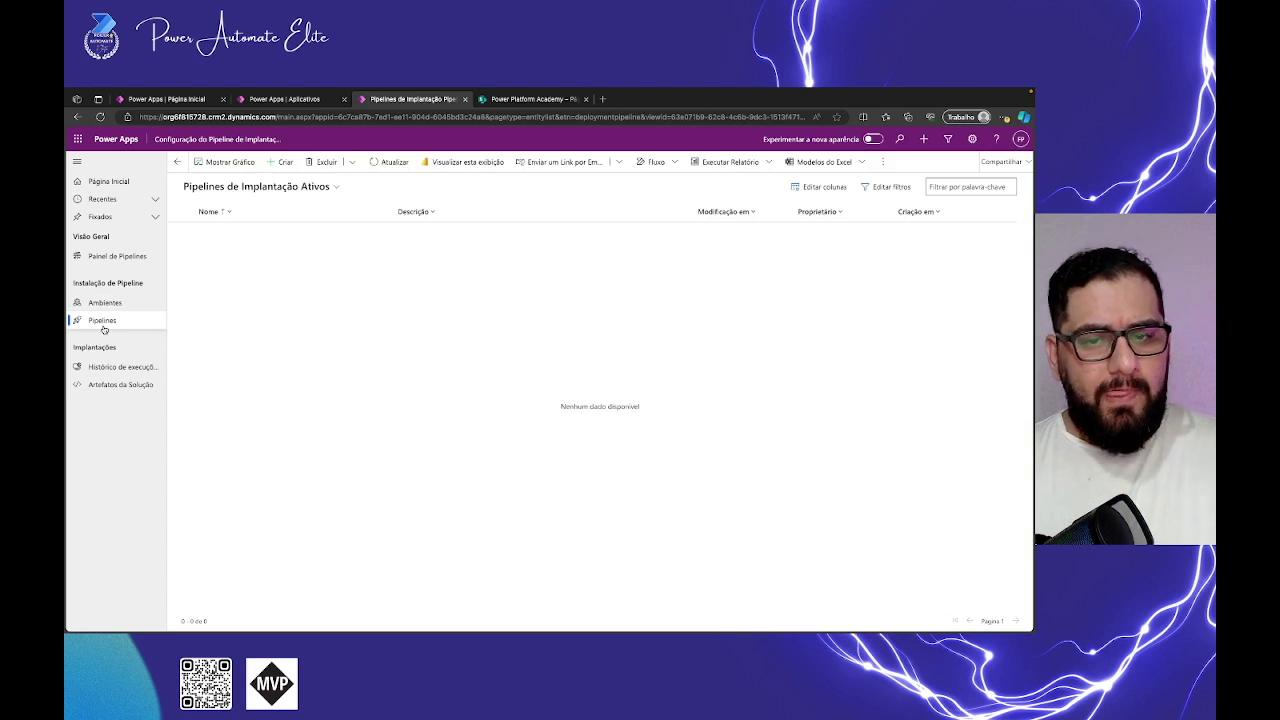
{"action": "left_click", "coordinate": [283, 162]}
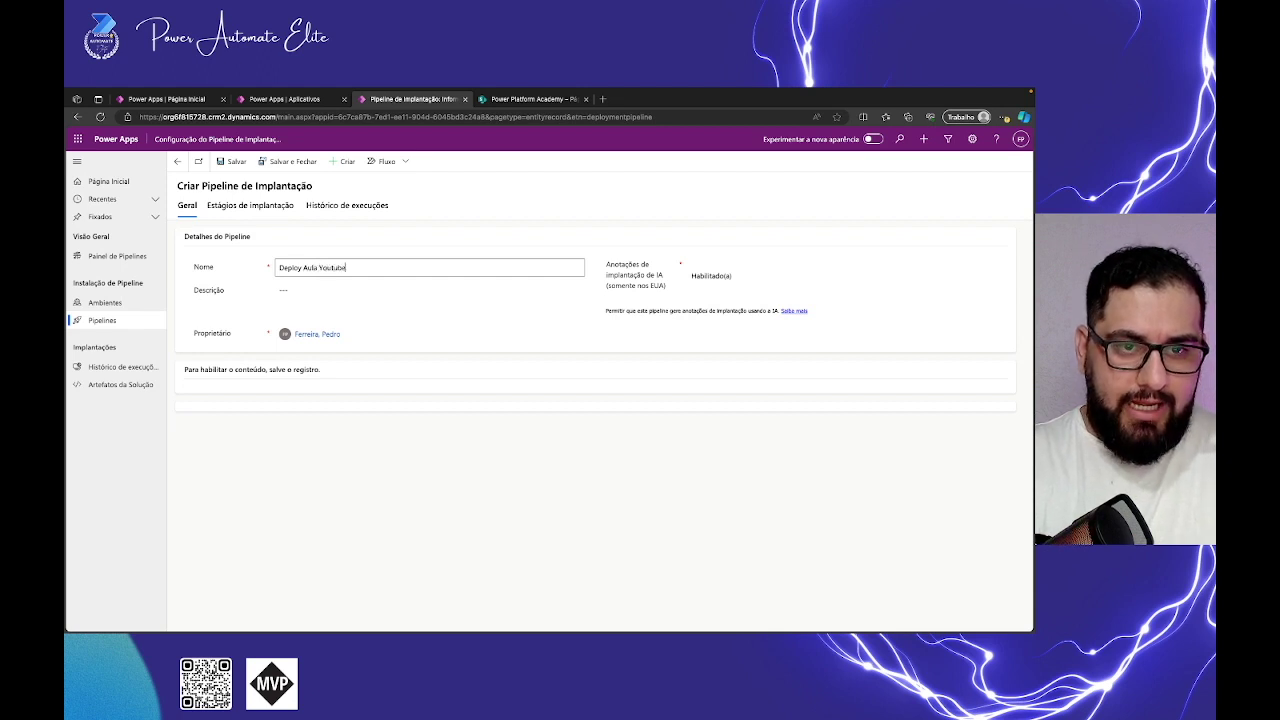
{"action": "left_click", "coordinate": [313, 291]}
{"action": "left_click", "coordinate": [236, 161]}
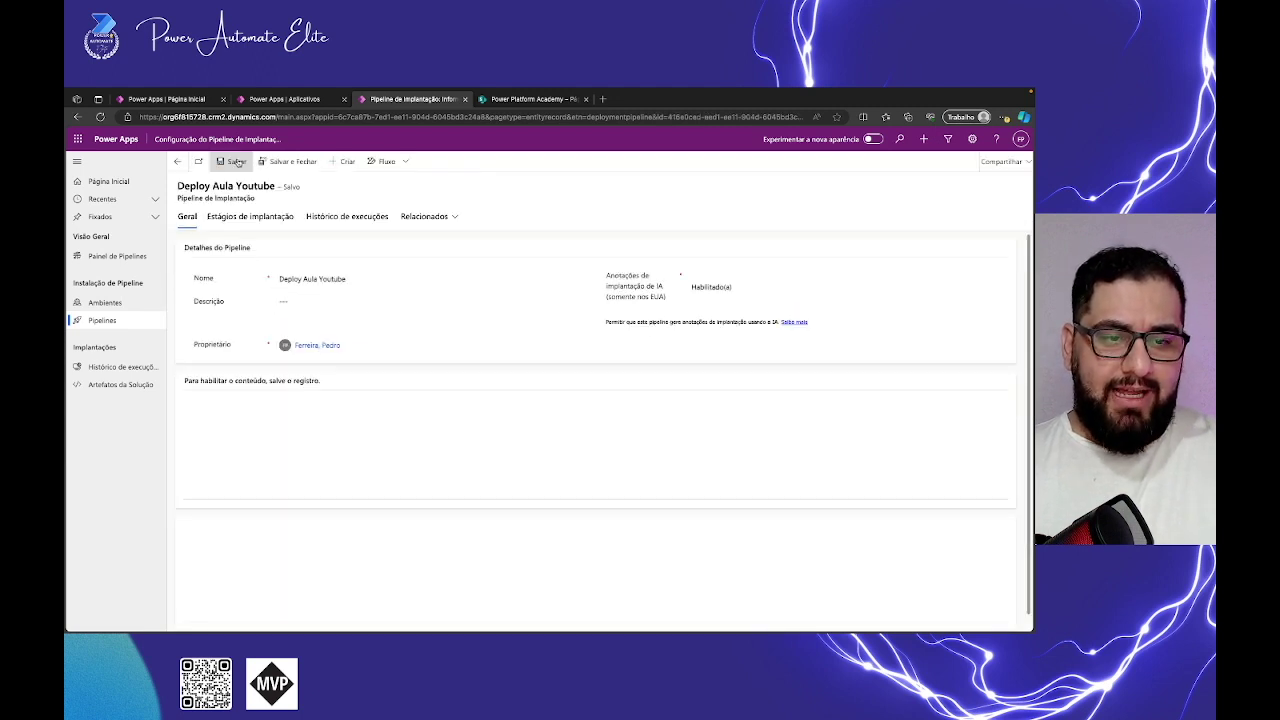
Step: Link the existing Ambiente Aula Dev record to the Deploy Aula Youtube pipeline as its development environment
{"action": "scroll", "coordinate": [272, 356], "scroll_direction": "down", "scroll_amount": 2}
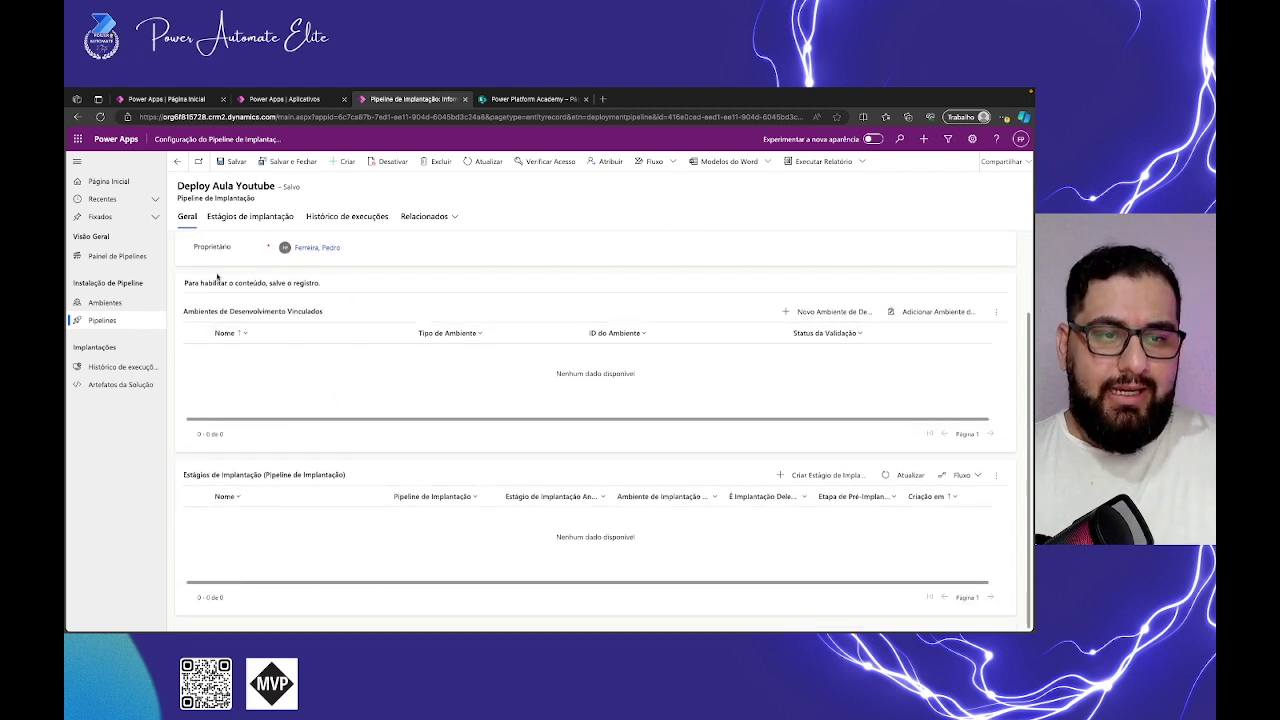
{"action": "left_click_drag", "start_coordinate": [184, 283], "coordinate": [183, 316]}
{"action": "left_click", "coordinate": [335, 316]}
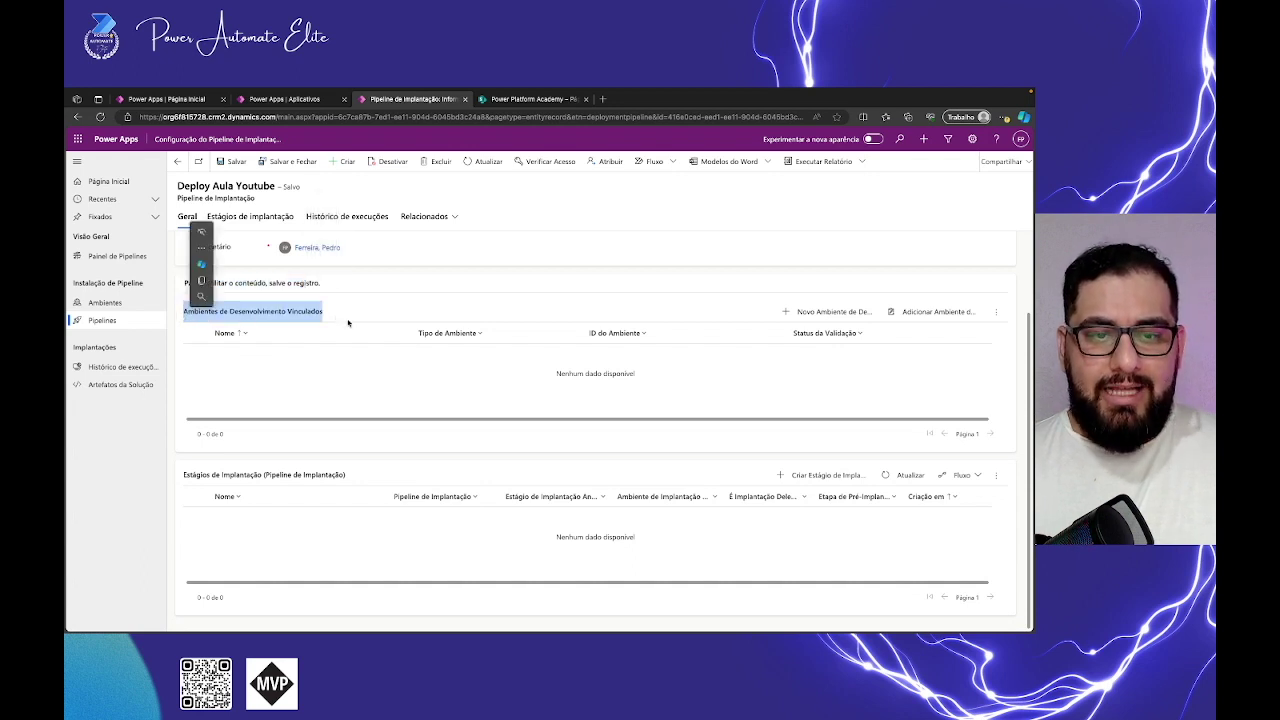
{"action": "left_click", "coordinate": [941, 313]}
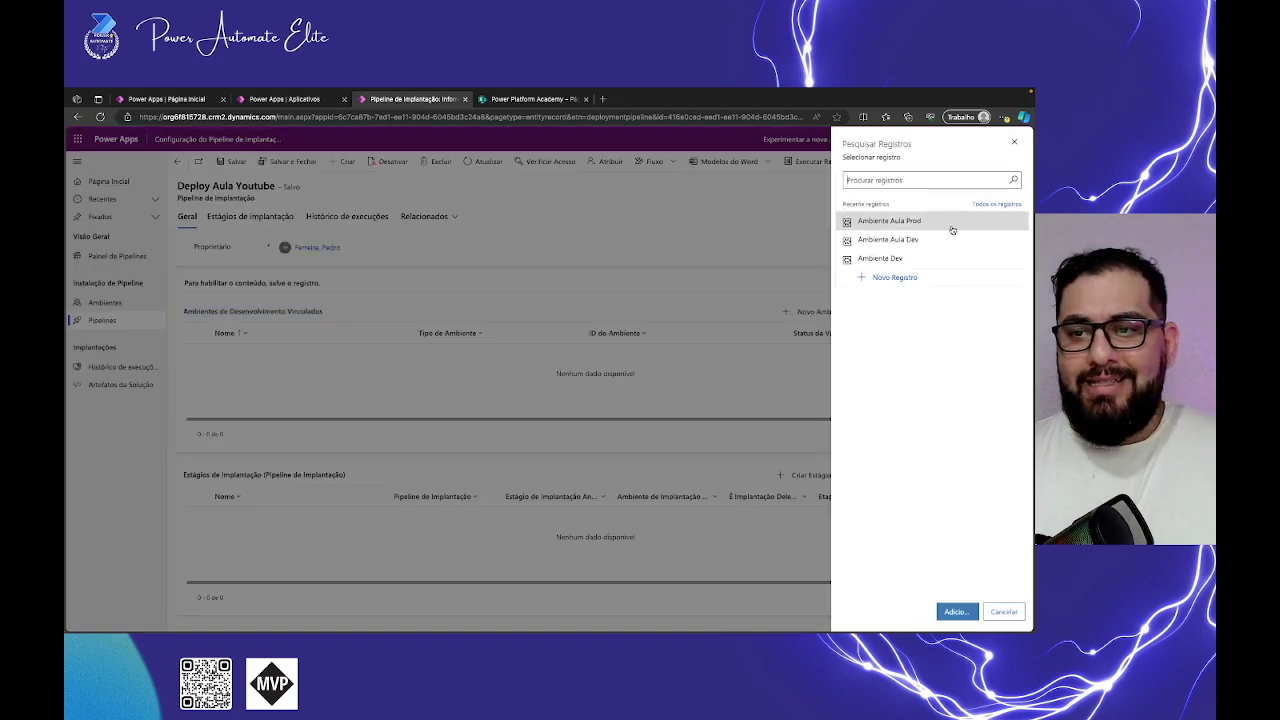
{"action": "left_click", "coordinate": [897, 241]}
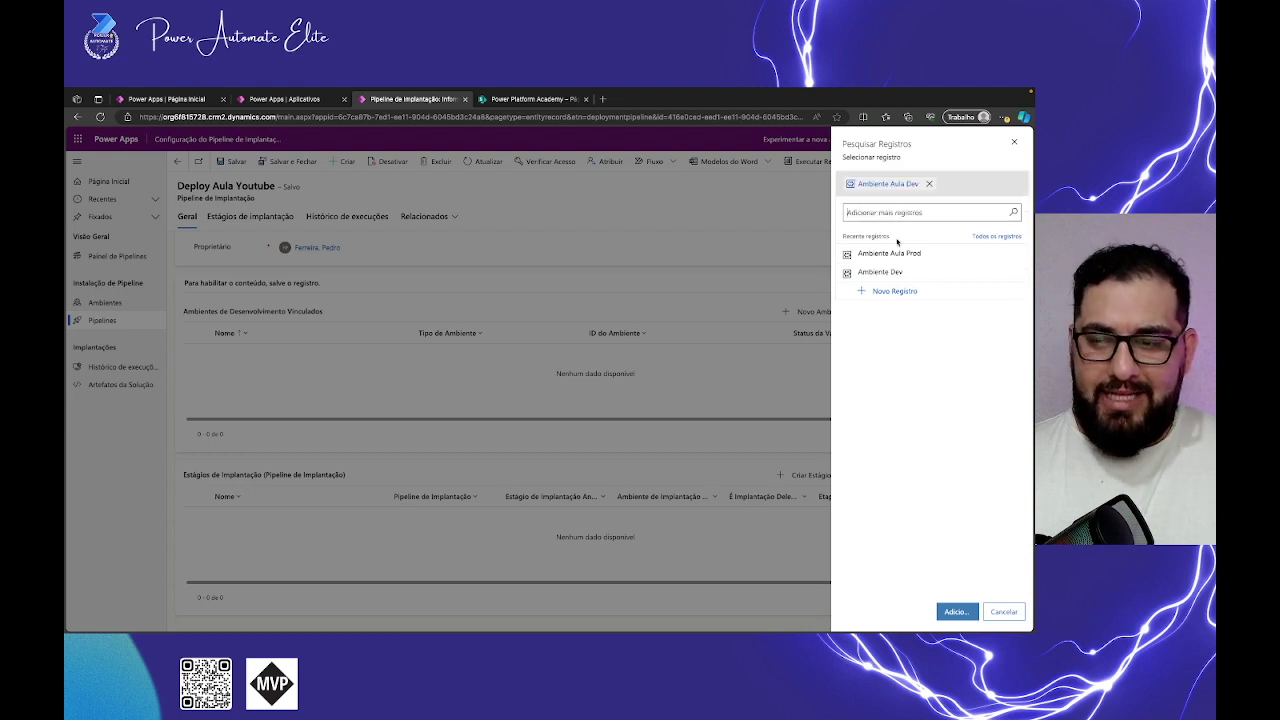
{"action": "left_click", "coordinate": [950, 611]}
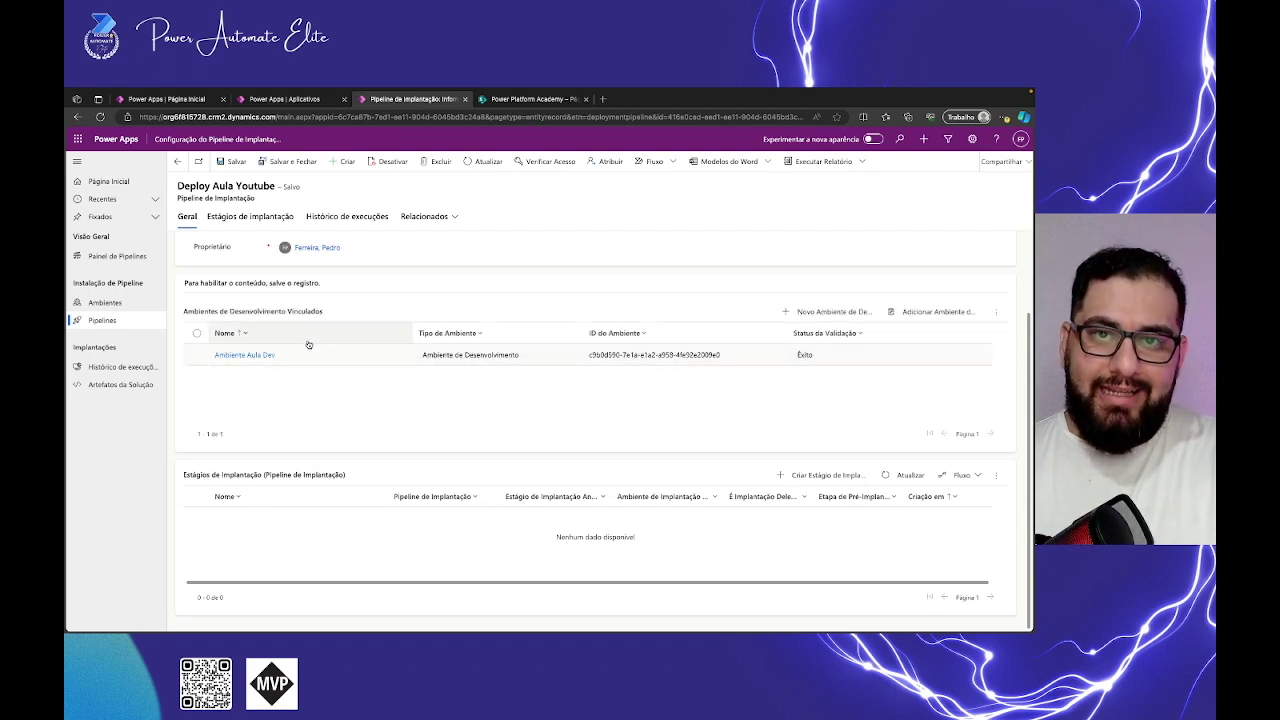
{"action": "left_click_drag", "start_coordinate": [360, 476], "coordinate": [184, 475]}
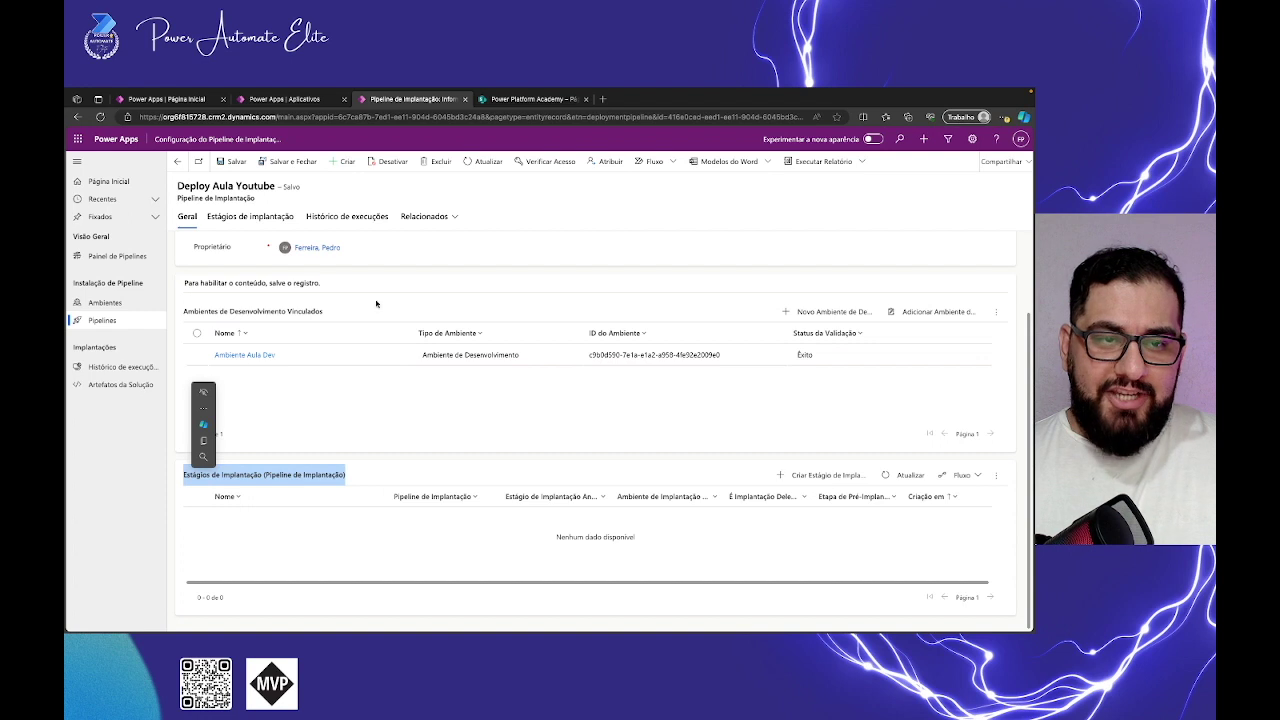
Step: Start a new deployment stage named Deployment for the Deploy Aula Youtube pipeline
{"action": "left_click", "coordinate": [229, 220]}
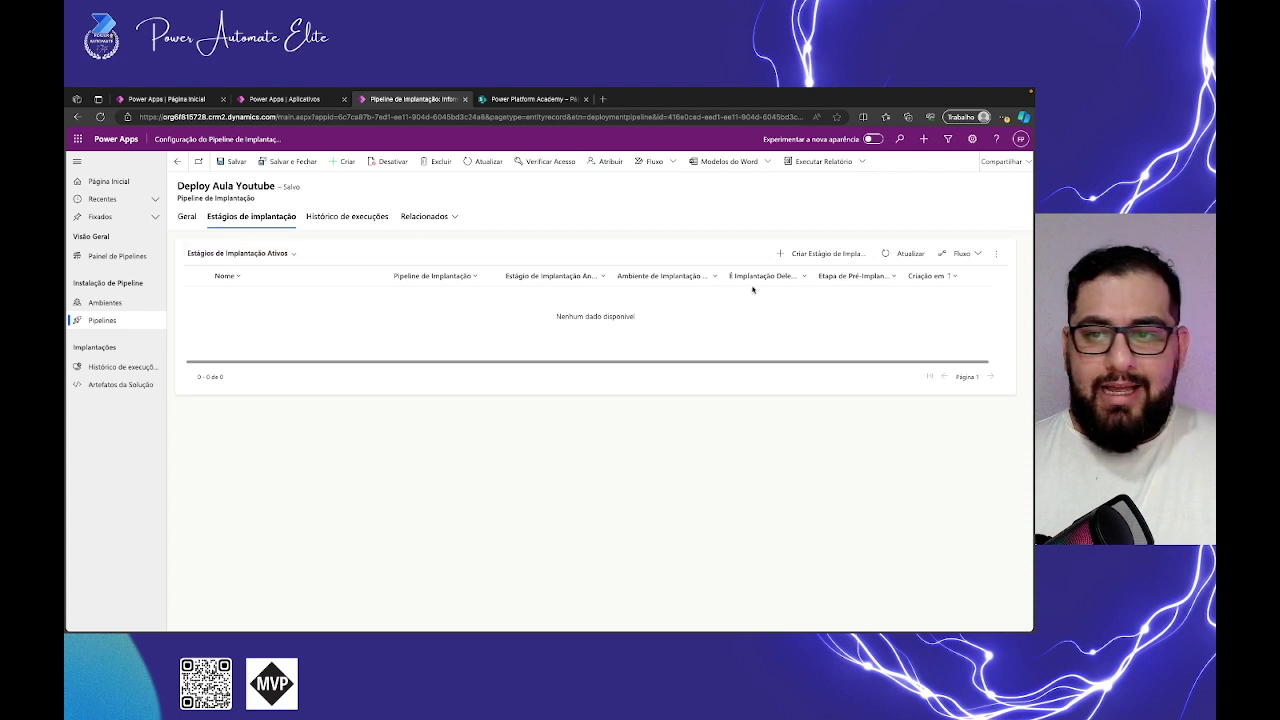
{"action": "left_click", "coordinate": [821, 255]}
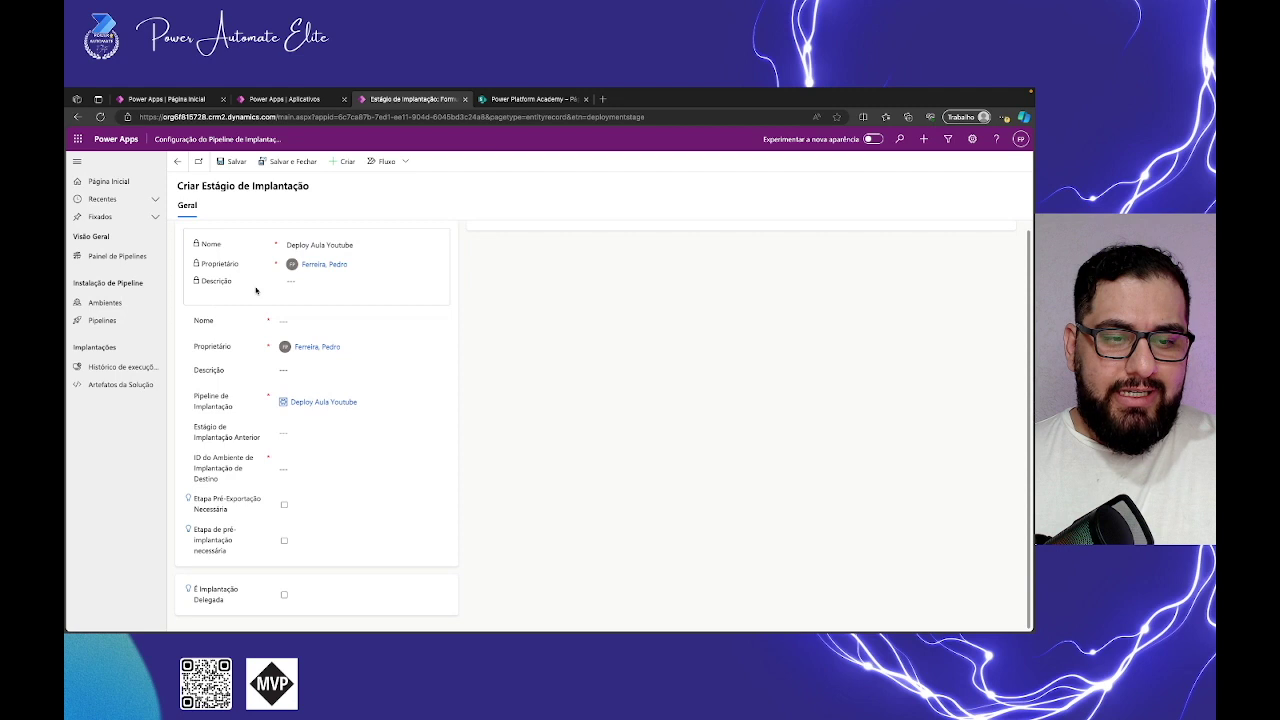
{"action": "left_click", "coordinate": [305, 321]}
{"action": "type", "text": "Deployment"}
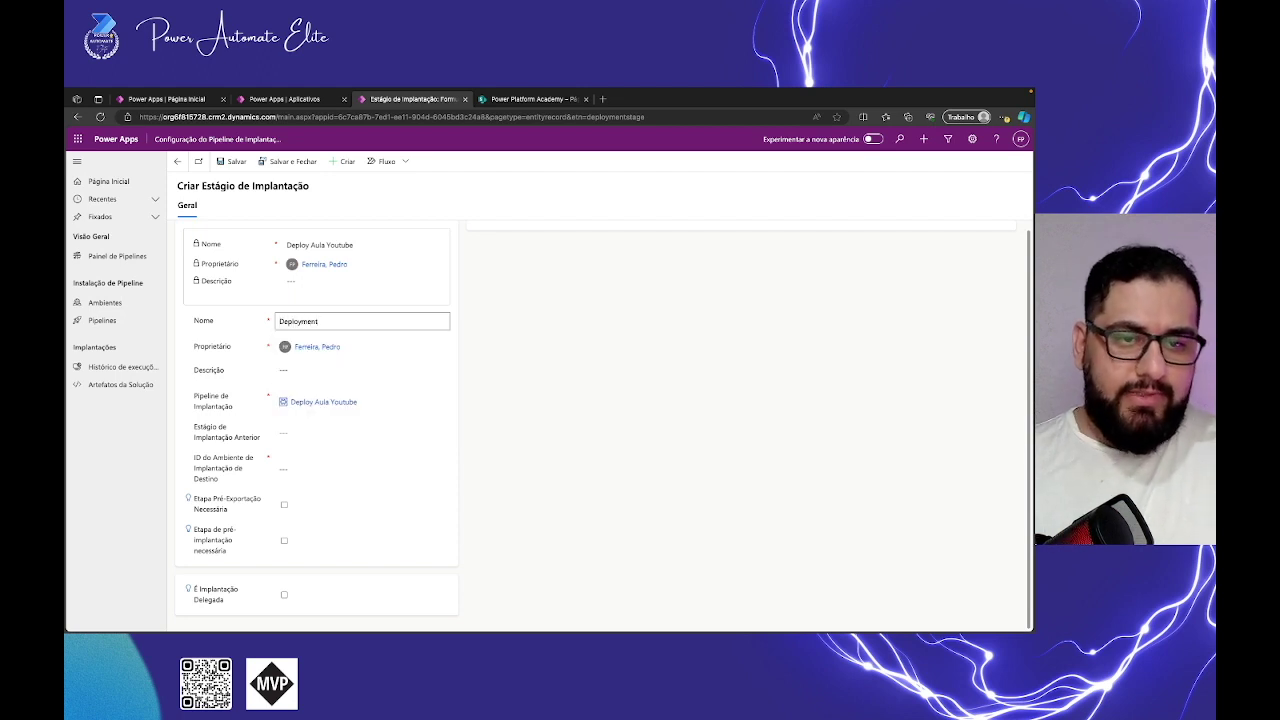
{"action": "left_click", "coordinate": [499, 372]}
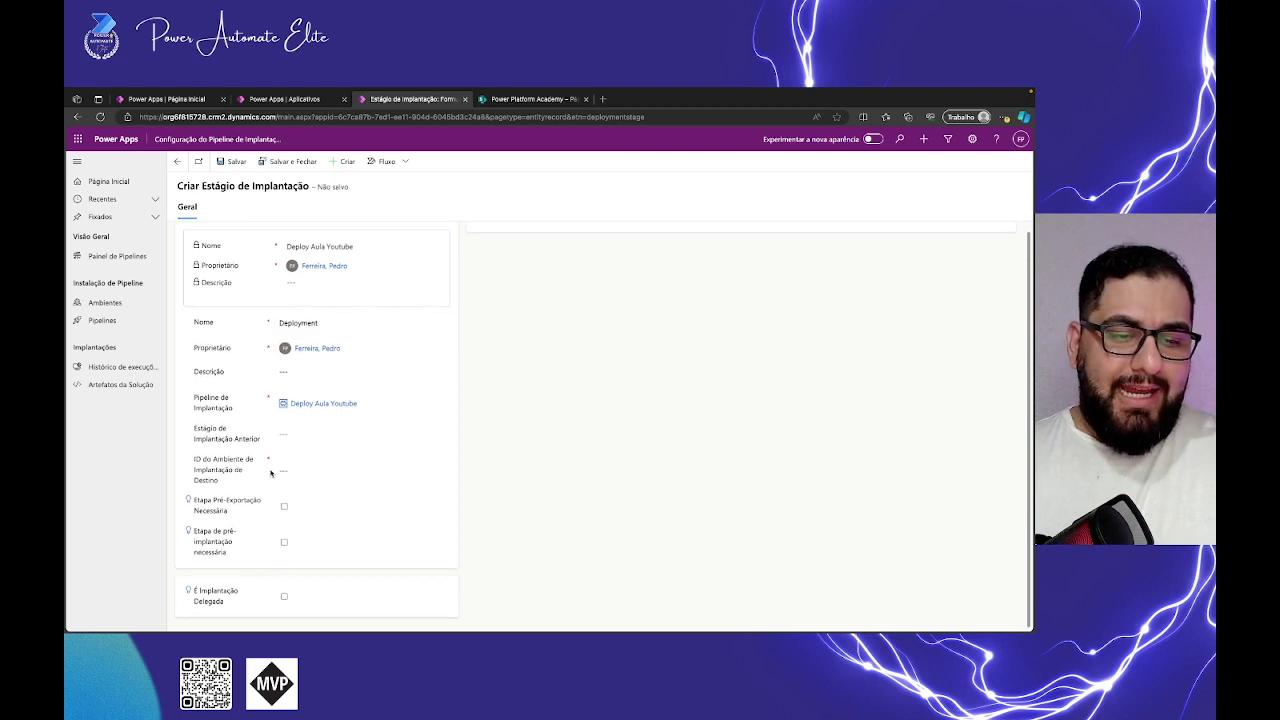
Step: Set Ambiente Aula Prod as the stage's target deployment environment, leave the optional steps unticked, and save and close the stage
{"action": "left_click", "coordinate": [442, 472]}
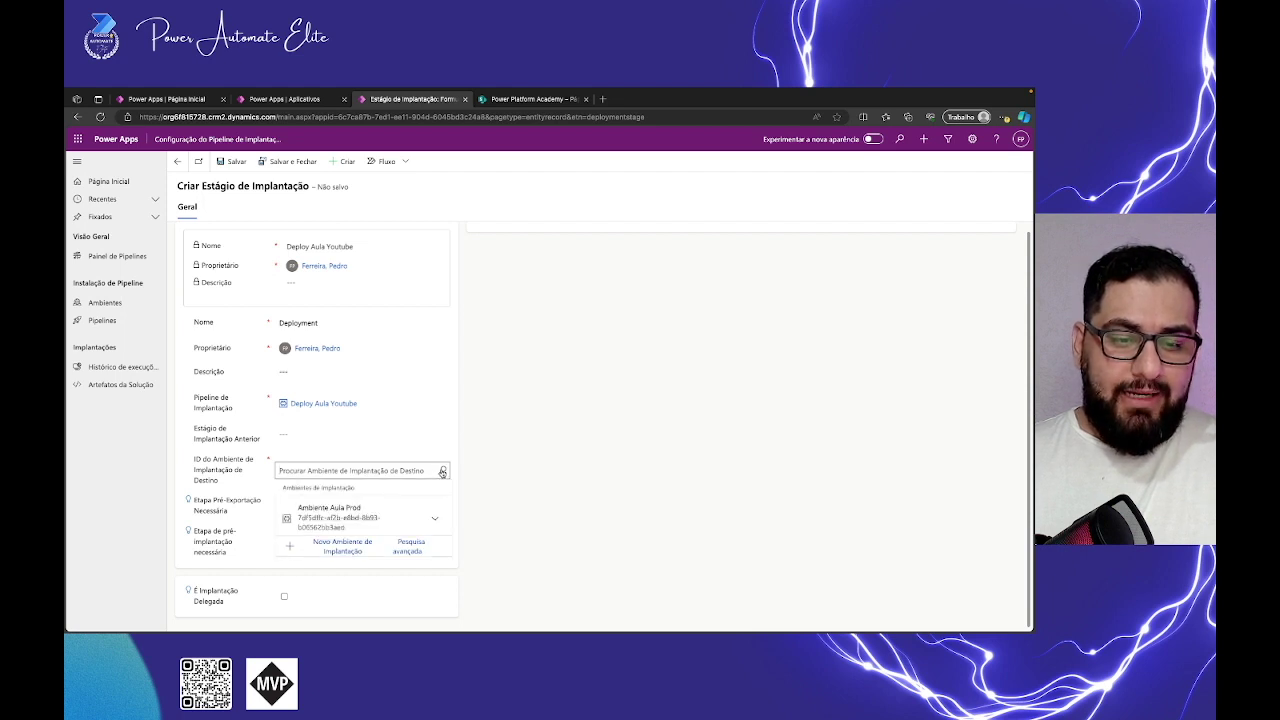
{"action": "left_click", "coordinate": [345, 516]}
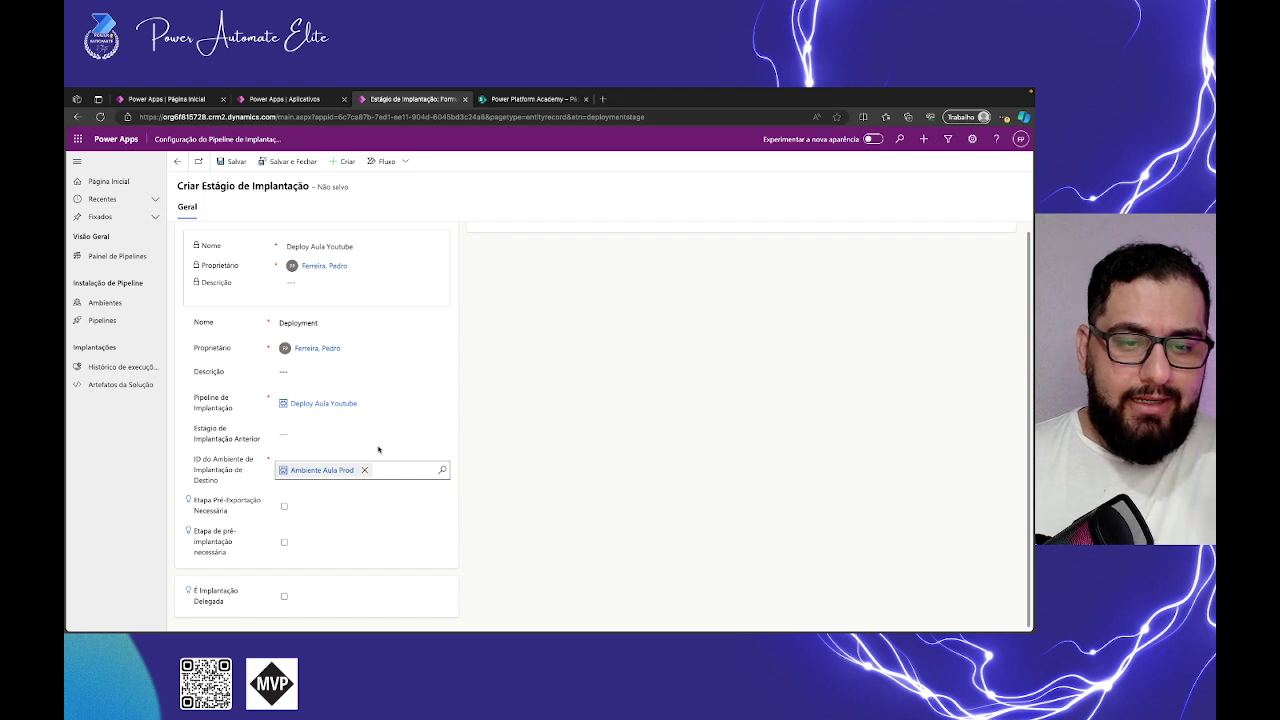
{"action": "left_click", "coordinate": [541, 396]}
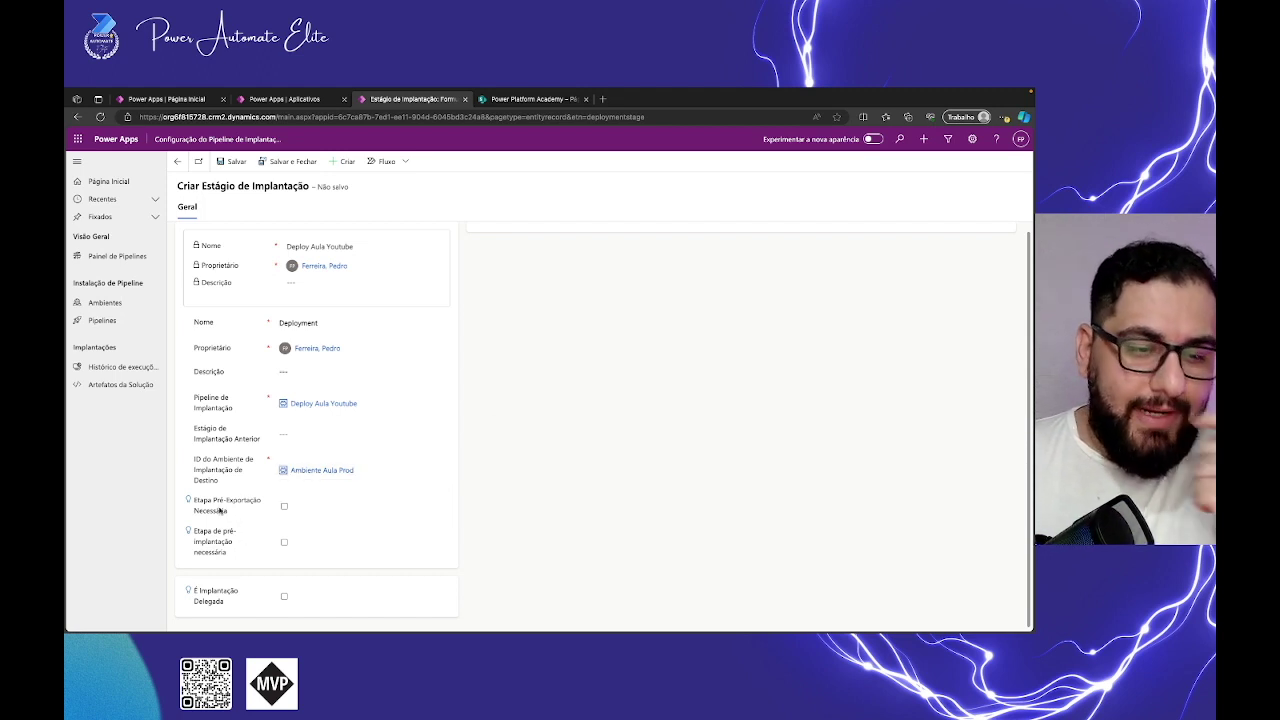
{"action": "mouse_move", "coordinate": [220, 510]}
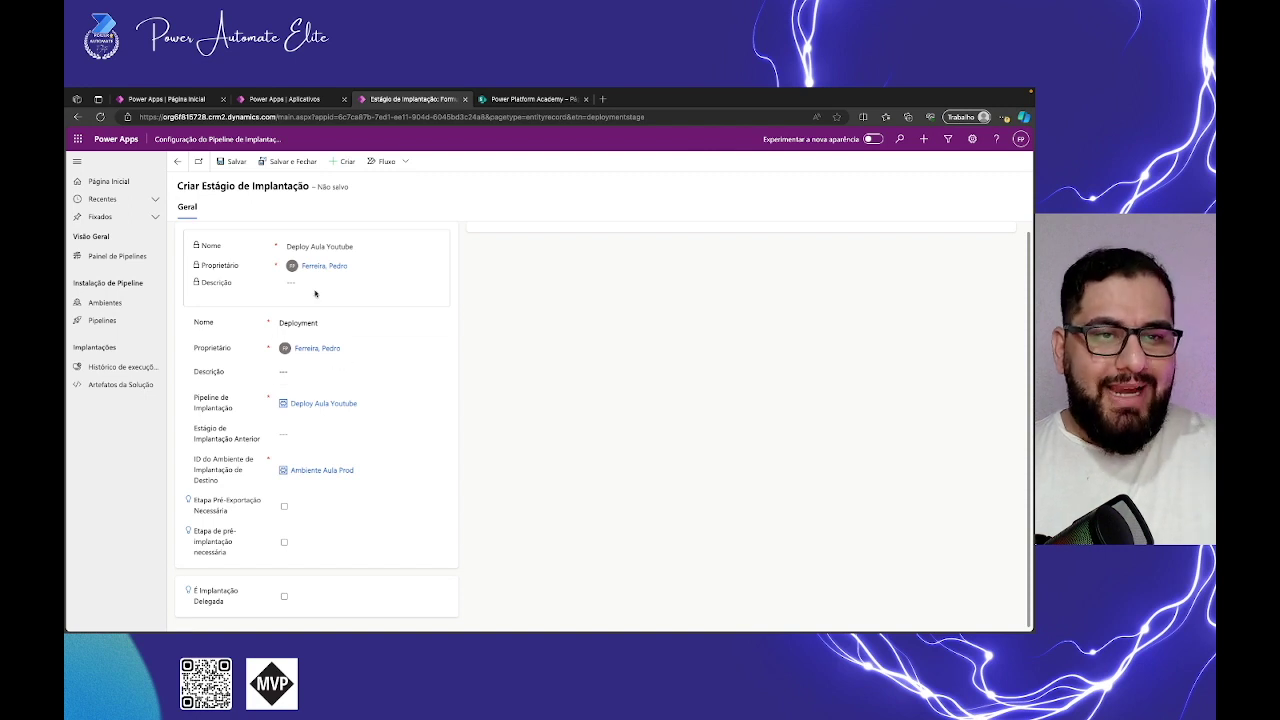
{"action": "left_click", "coordinate": [291, 163]}
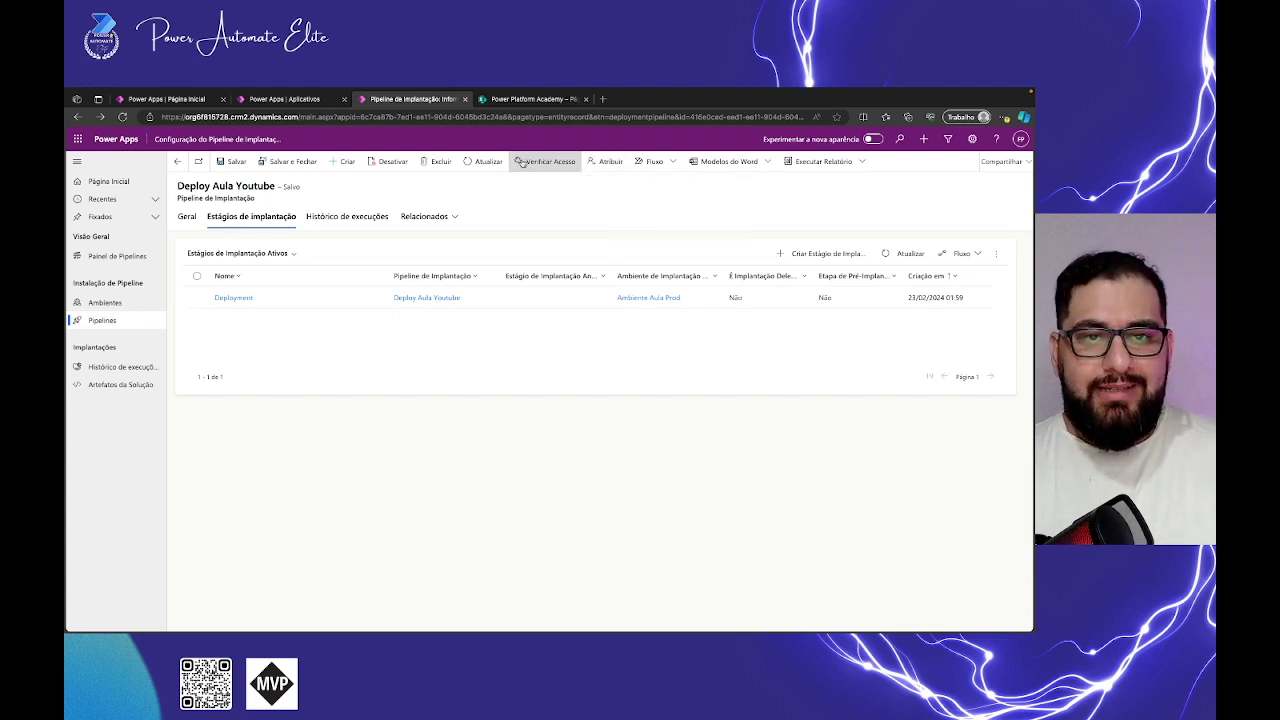
Step: Close the pipeline configuration app and review the Lista_Dev items on the Power Platform Academy SharePoint site
{"action": "left_click", "coordinate": [465, 99]}
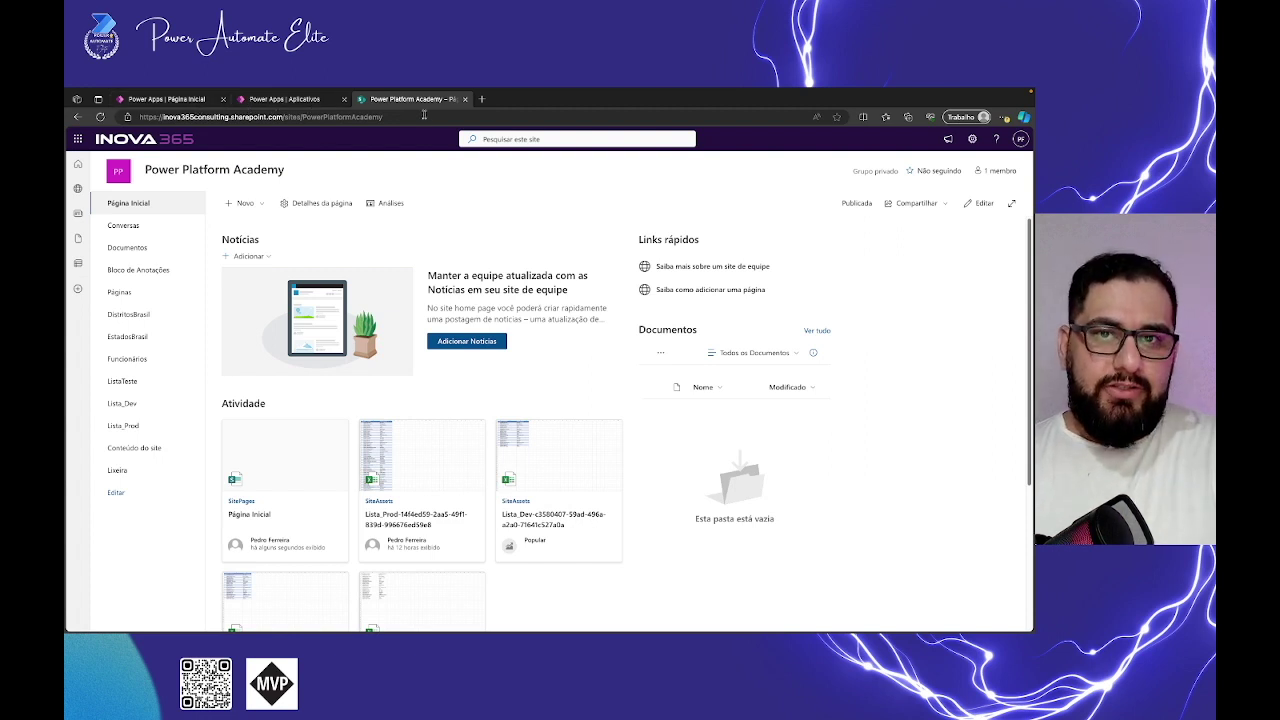
{"action": "left_click", "coordinate": [131, 410]}
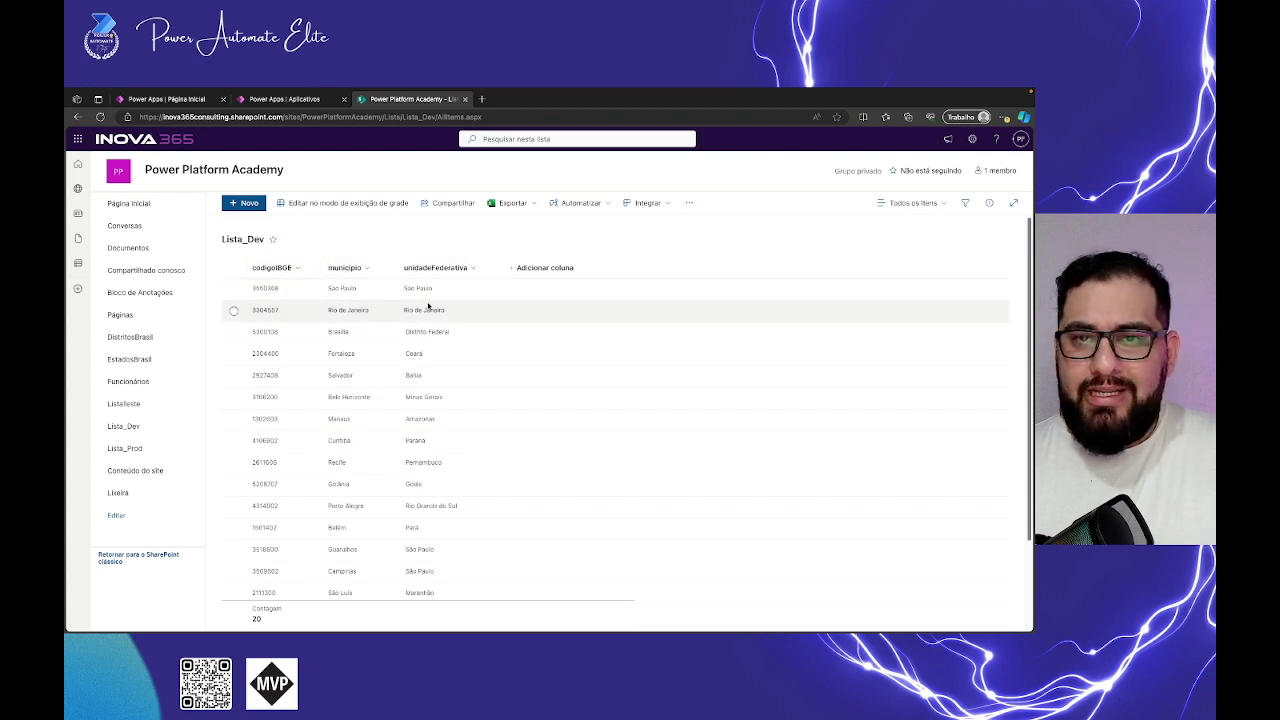
{"action": "scroll", "coordinate": [276, 400], "scroll_direction": "down", "scroll_amount": 2}
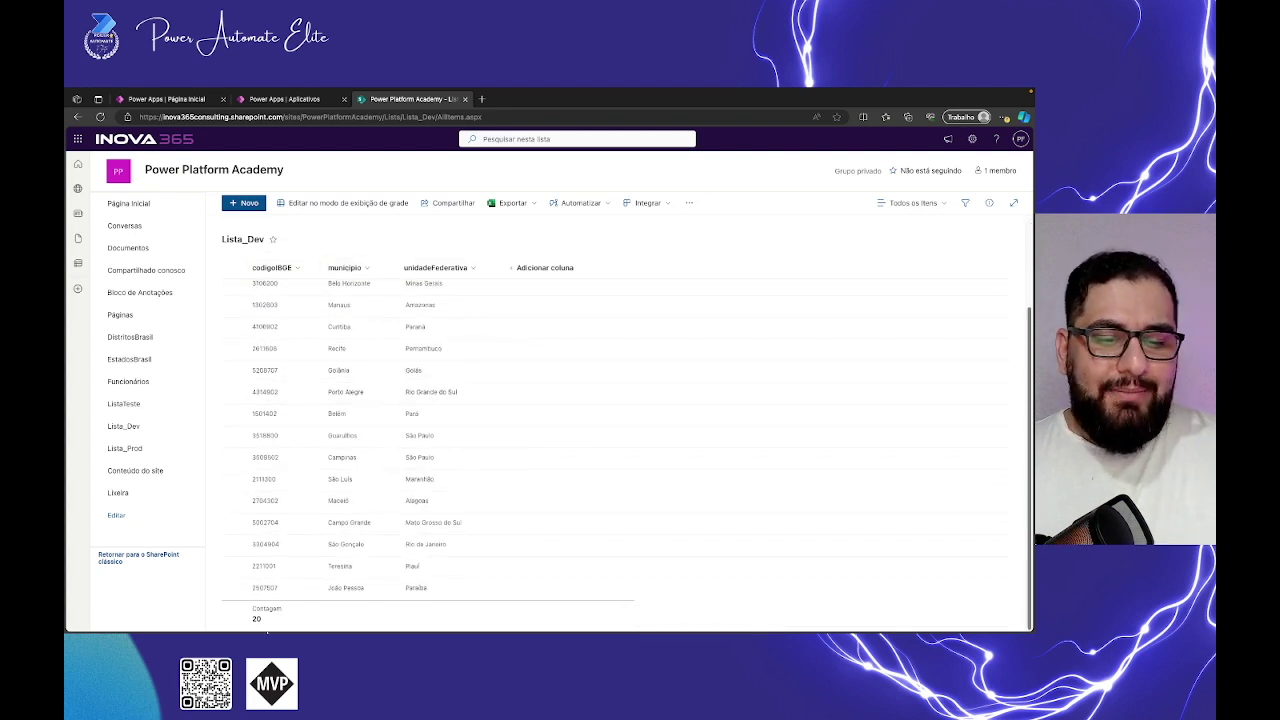
{"action": "scroll", "coordinate": [340, 430], "scroll_direction": "up", "scroll_amount": 2}
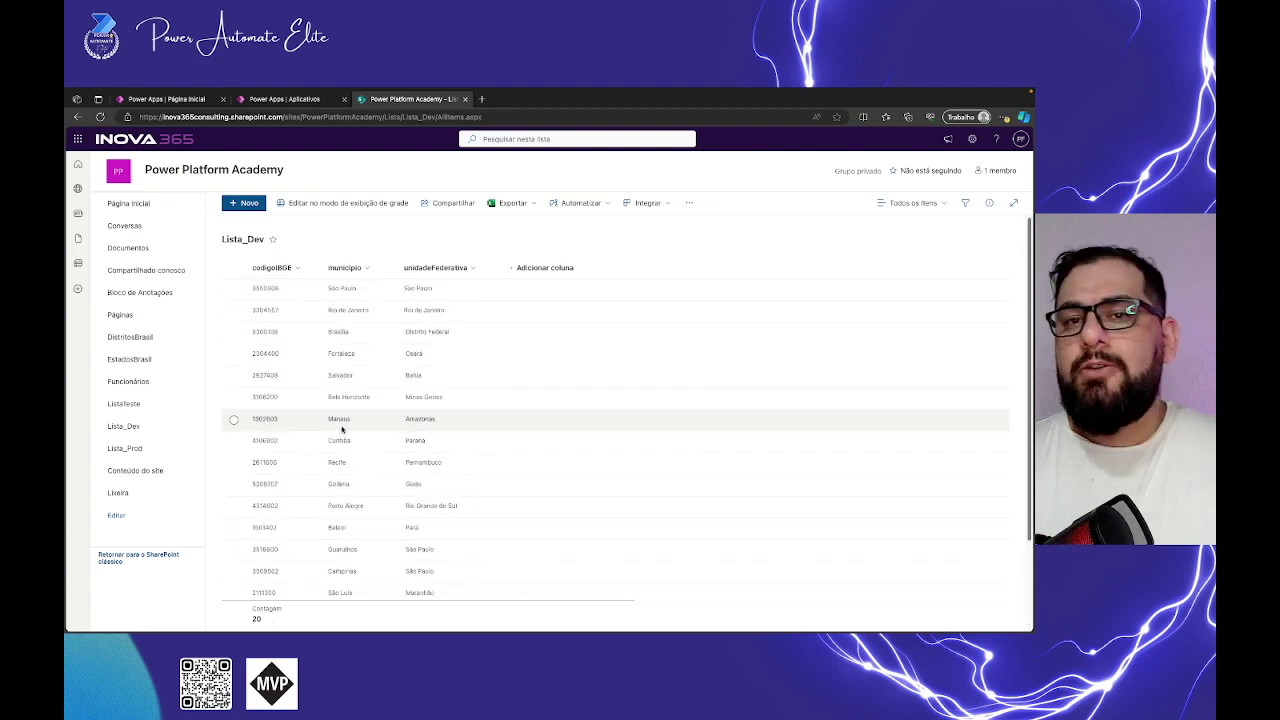
Step: Open the Lista_Prod list and look through its items for comparison with the development list
{"action": "left_click", "coordinate": [144, 452]}
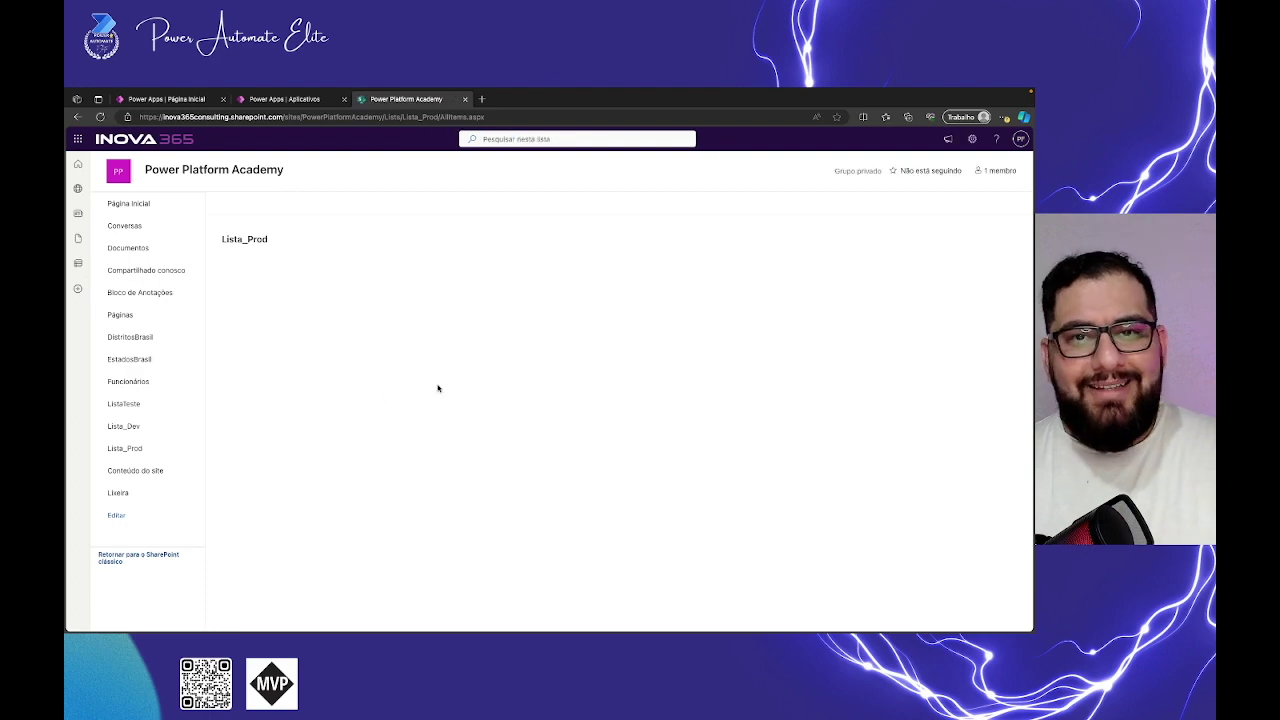
{"action": "scroll", "coordinate": [445, 410], "scroll_direction": "down", "scroll_amount": 5}
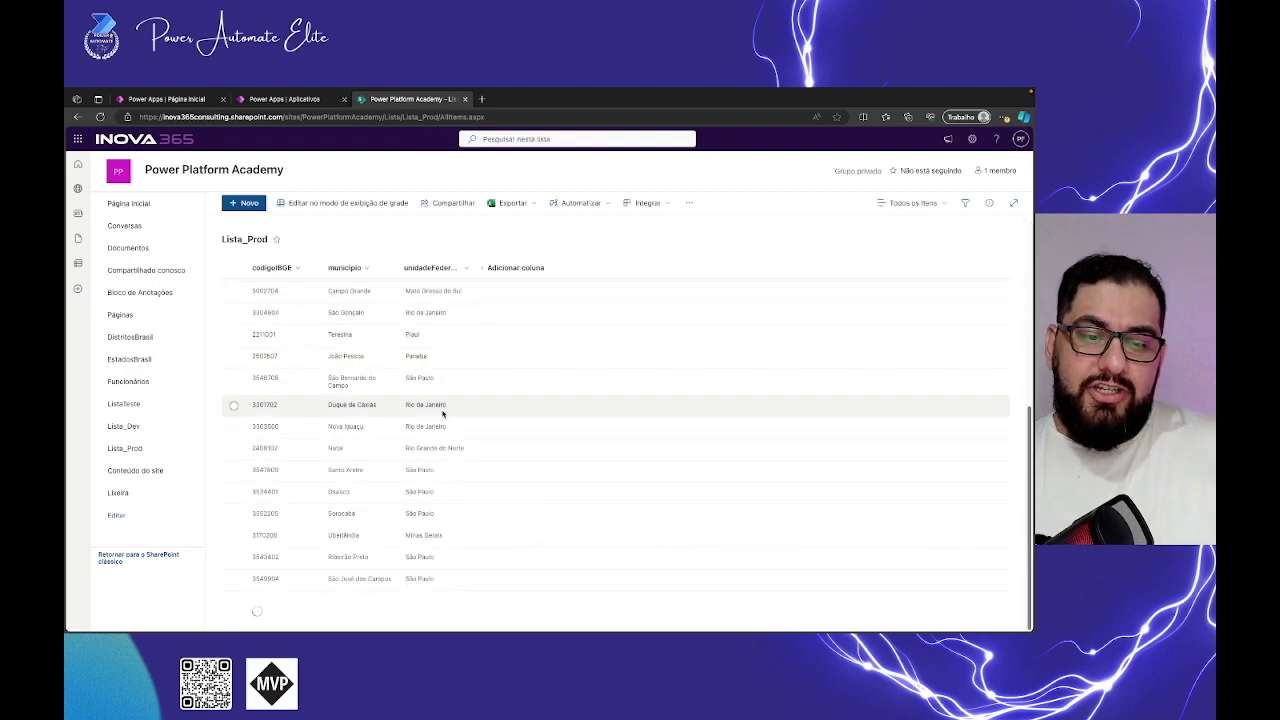
{"action": "scroll", "coordinate": [443, 414], "scroll_direction": "down", "scroll_amount": 10}
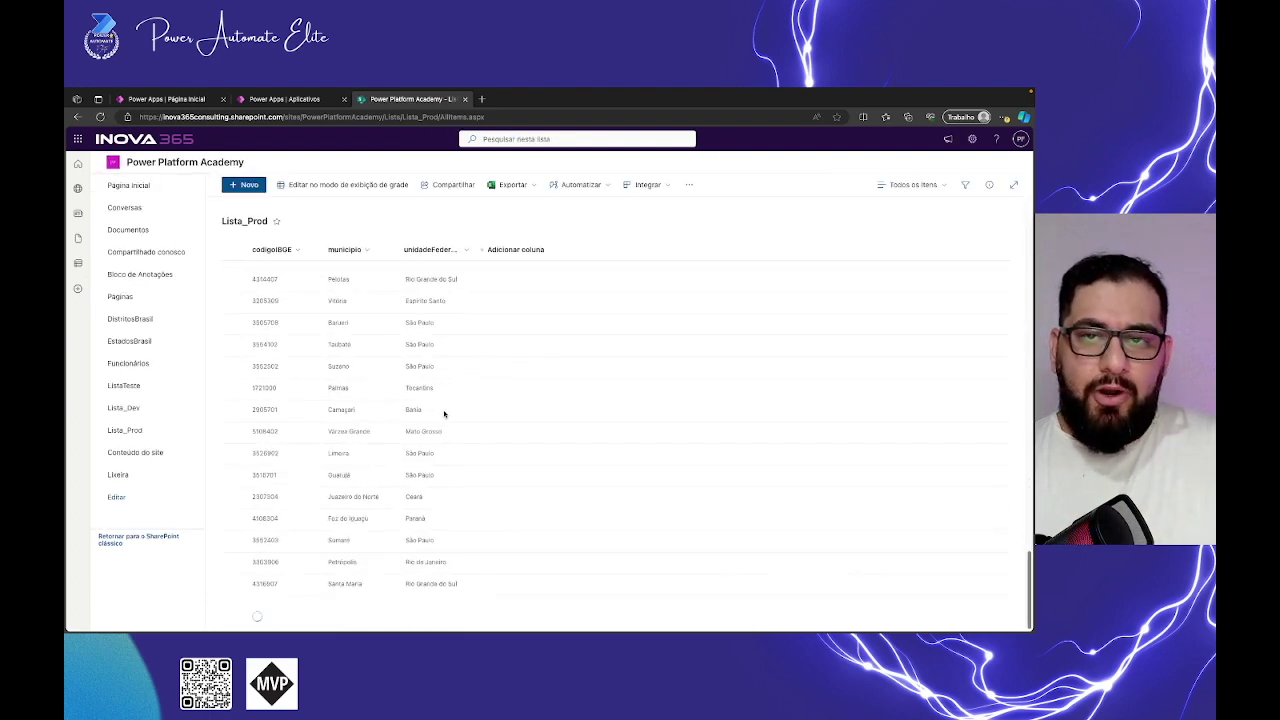
{"action": "scroll", "coordinate": [444, 412], "scroll_direction": "down", "scroll_amount": 2}
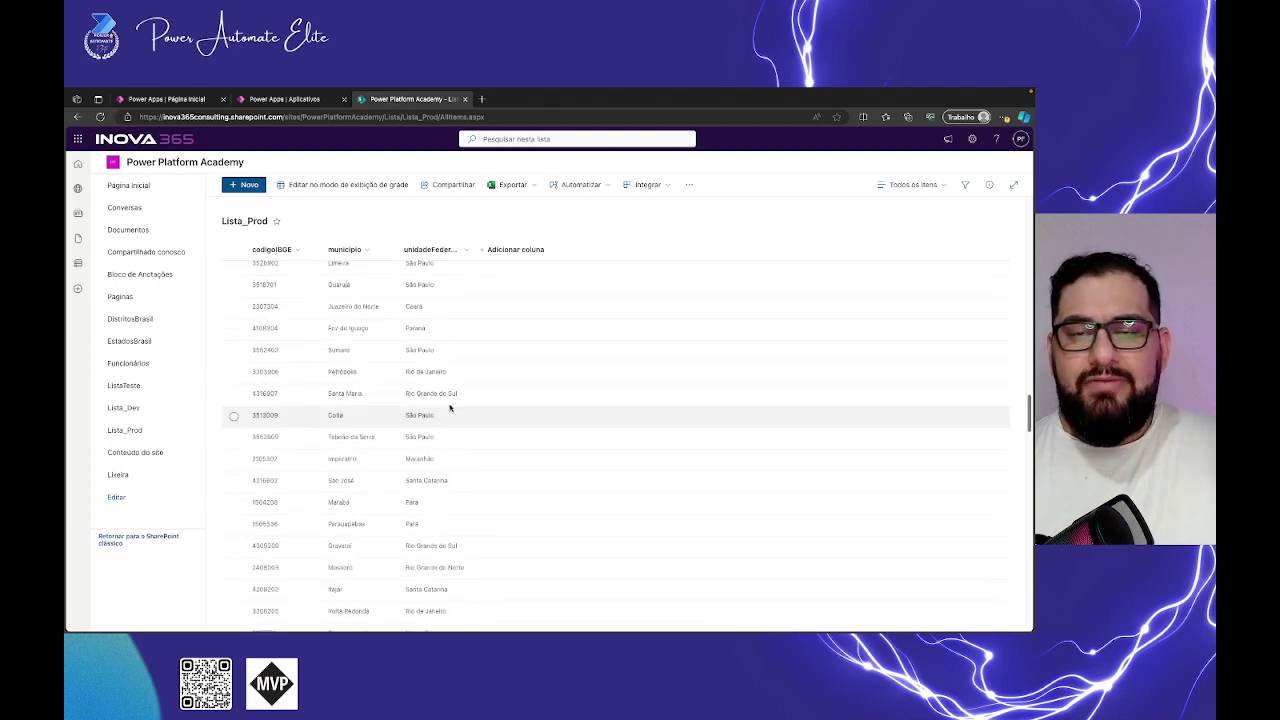
{"action": "scroll", "coordinate": [450, 410], "scroll_direction": "down", "scroll_amount": 2}
{"action": "scroll", "coordinate": [455, 400], "scroll_direction": "up", "scroll_amount": 15}
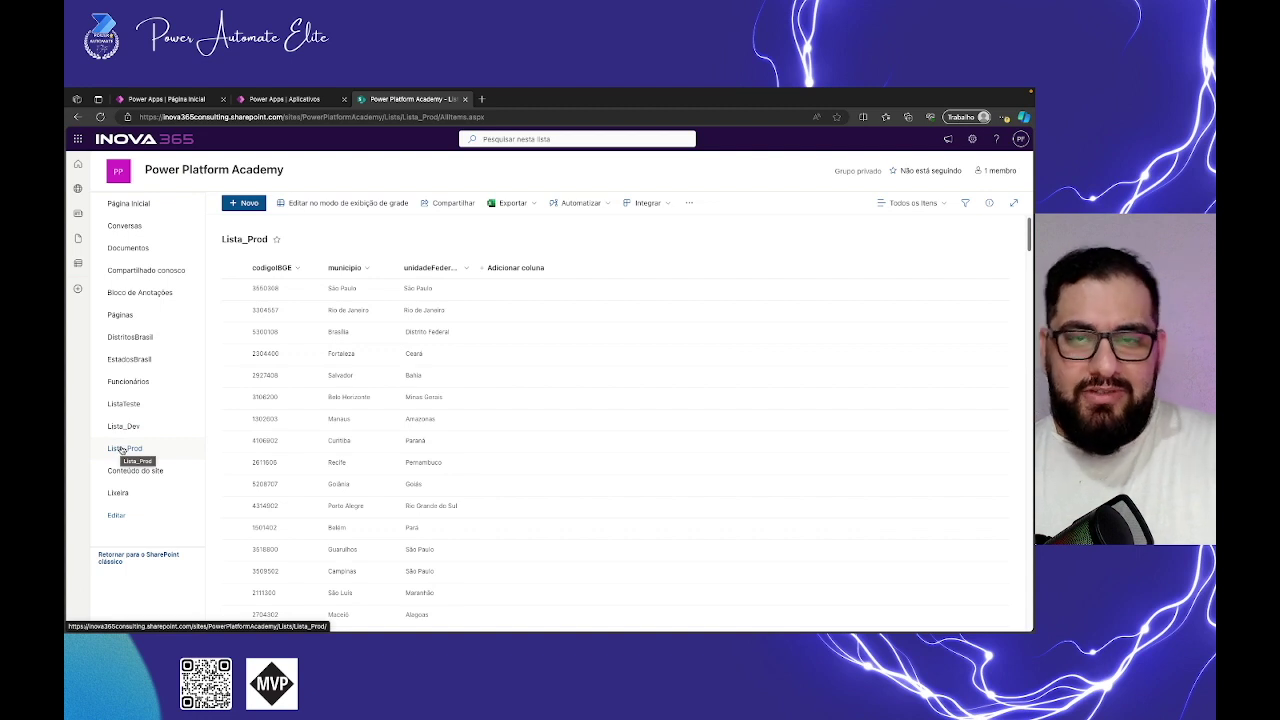
Step: Switch to Power Apps, open the AulaDeploy solution, and open App Deploy Aula for editing in a new browser tab placed first
{"action": "left_click", "coordinate": [198, 100]}
{"action": "left_click", "coordinate": [1017, 168]}
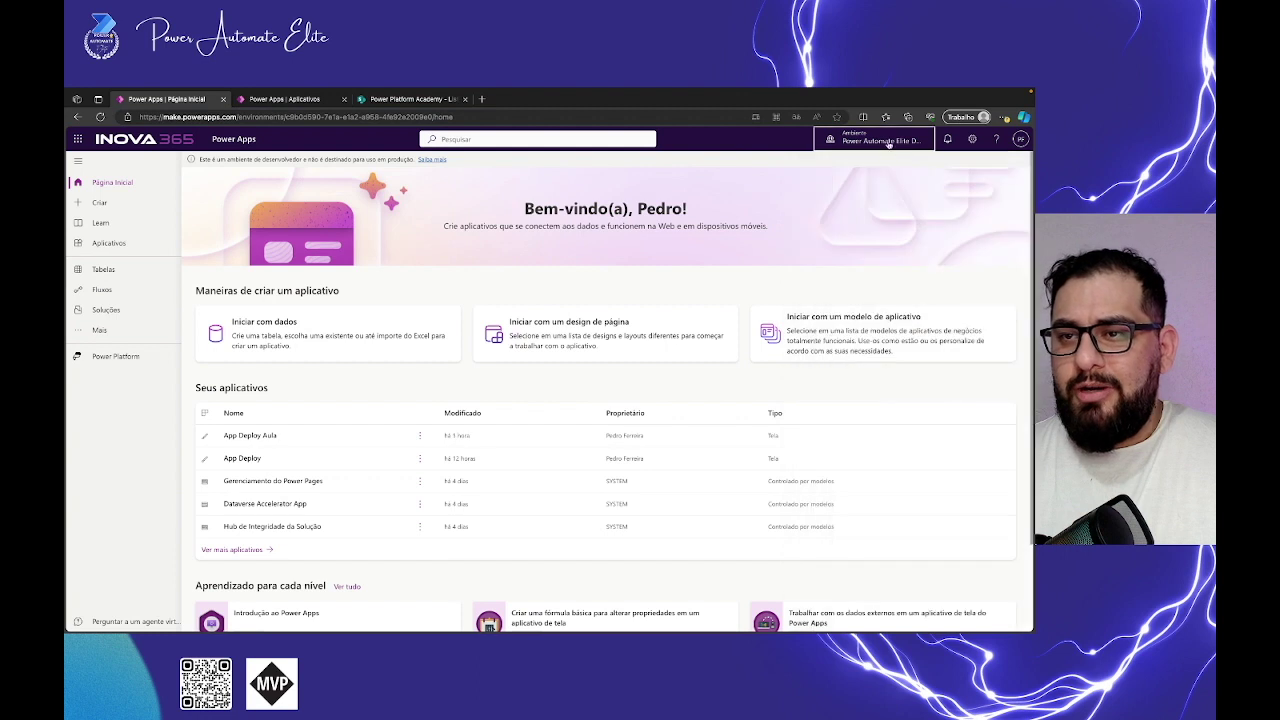
{"action": "left_click", "coordinate": [108, 311]}
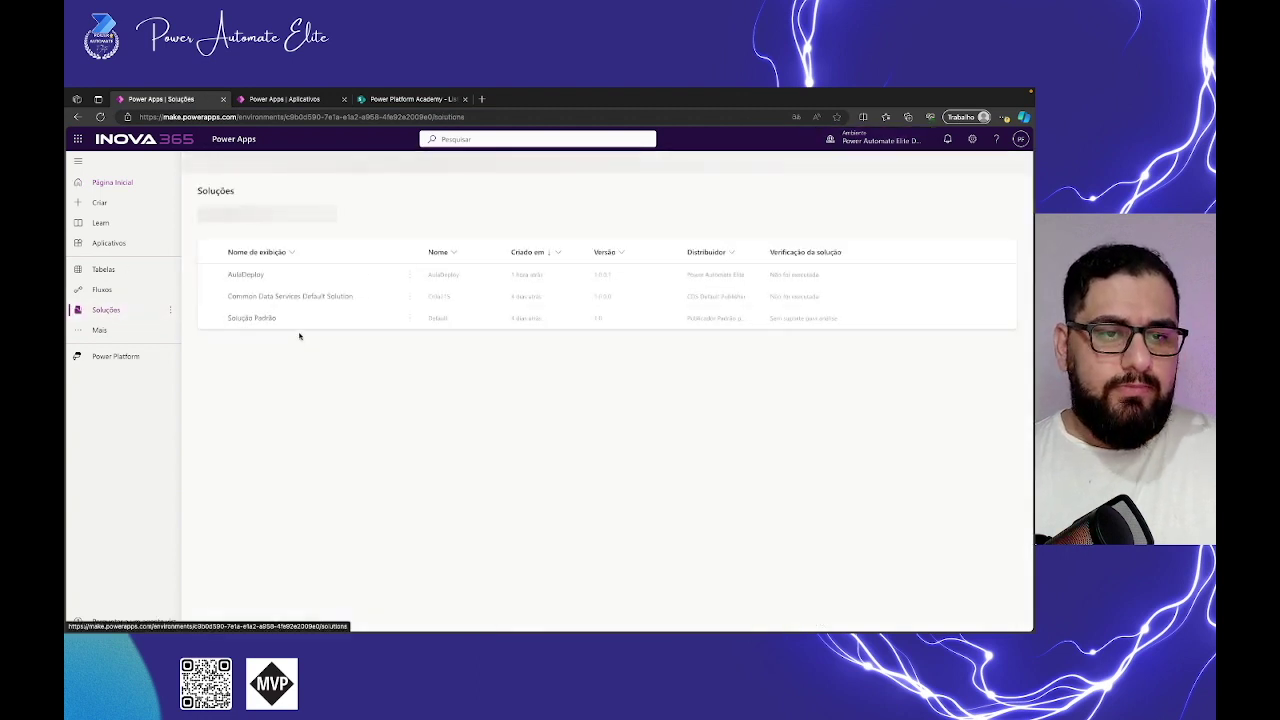
{"action": "left_click", "coordinate": [246, 275]}
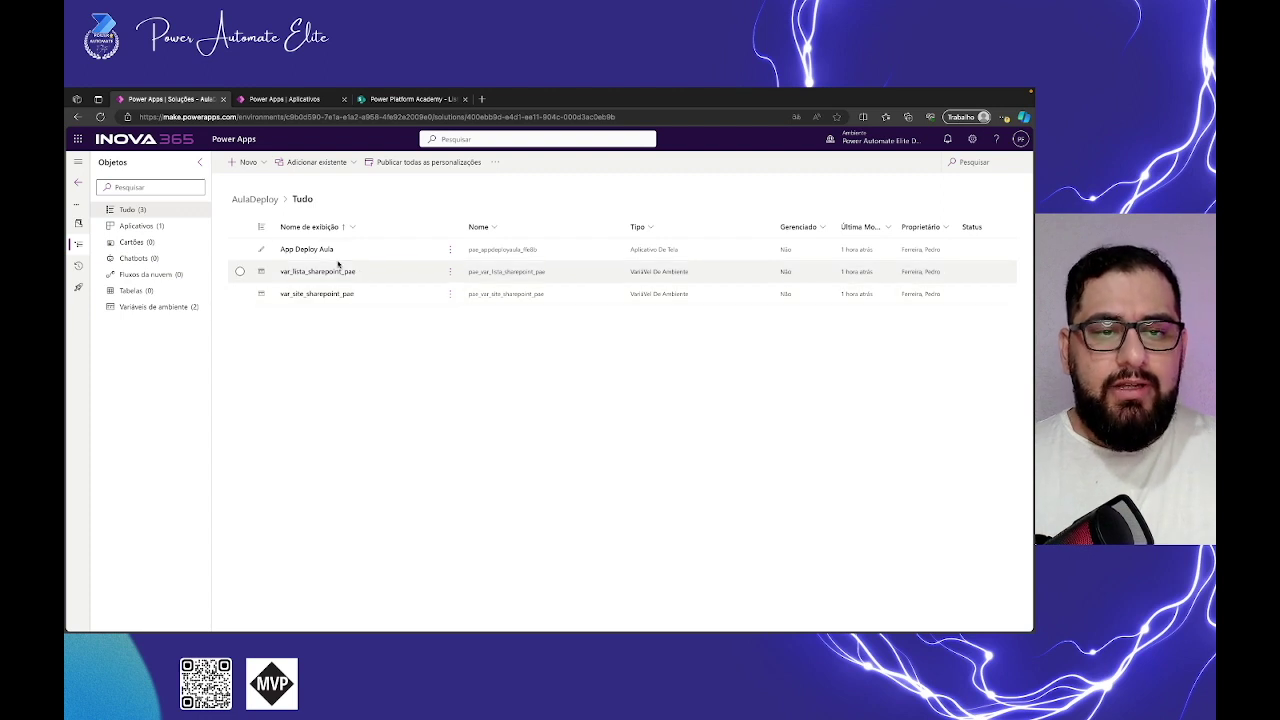
{"action": "left_click", "coordinate": [449, 251]}
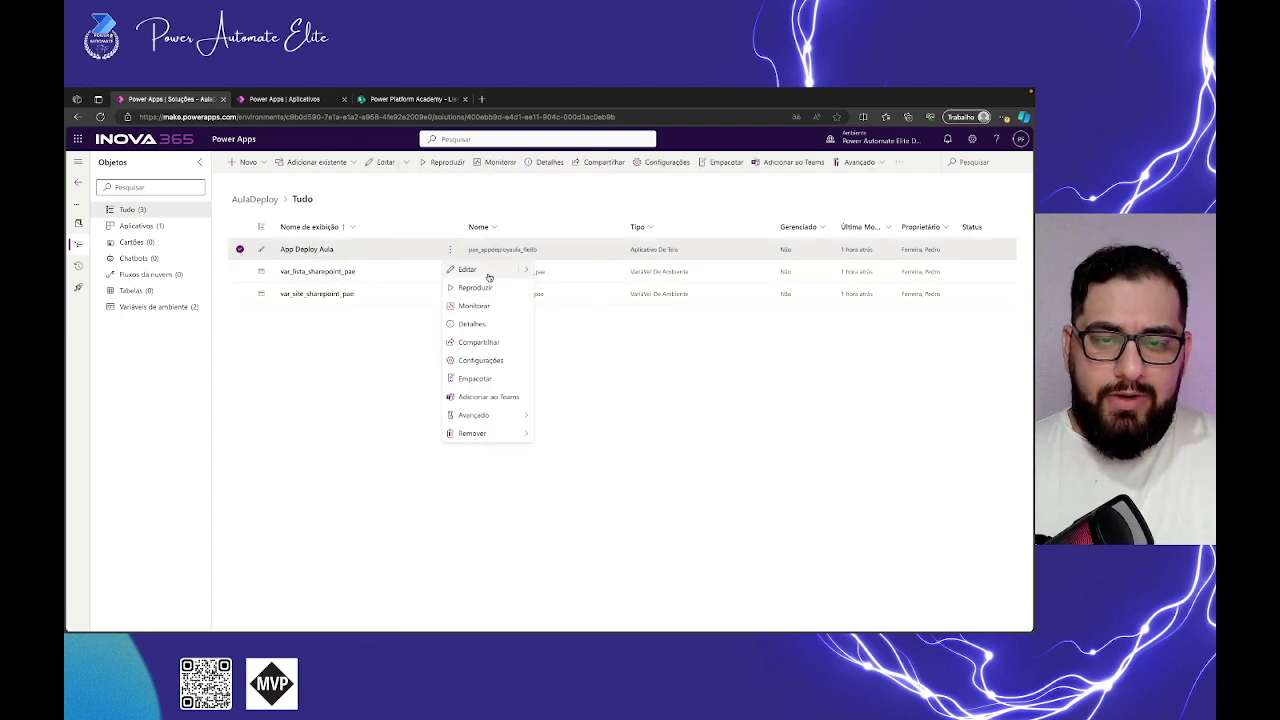
{"action": "mouse_move", "coordinate": [527, 270]}
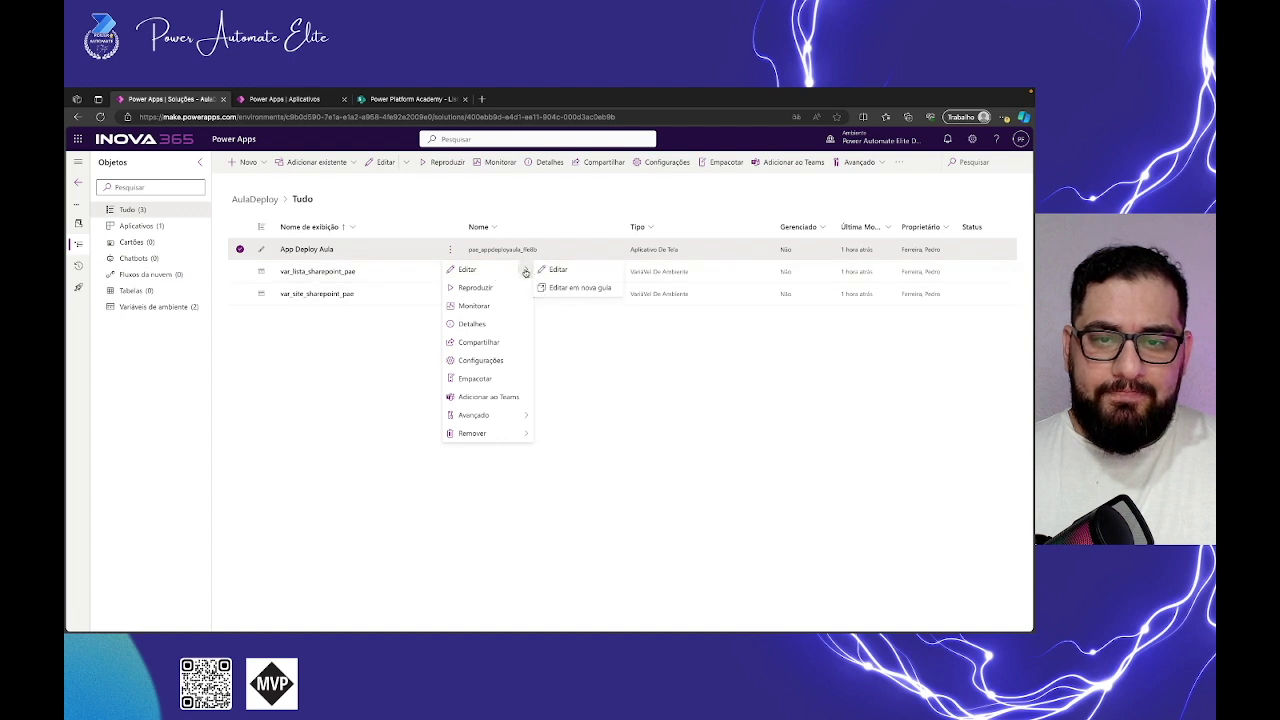
{"action": "left_click", "coordinate": [580, 288]}
{"action": "left_click_drag", "start_coordinate": [273, 103], "coordinate": [180, 104]}
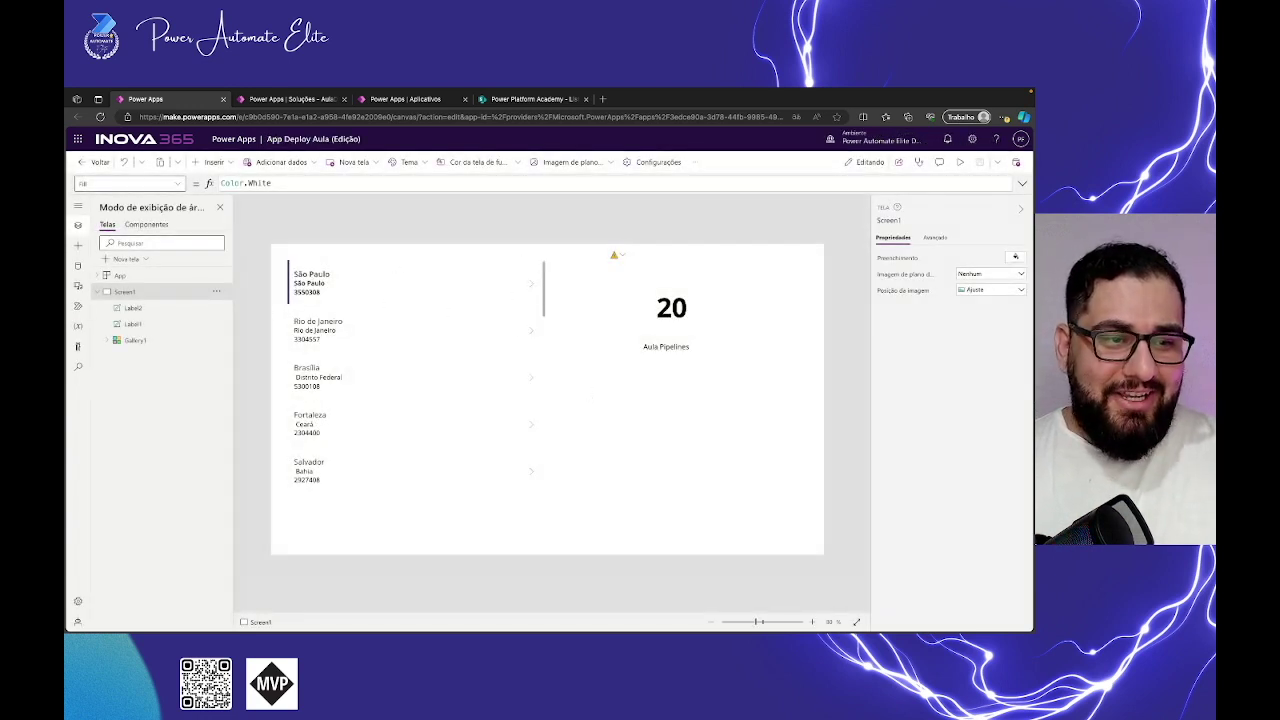
Step: Examine the app's SharePoint data source and the formula of the large count label on Screen1
{"action": "left_click", "coordinate": [78, 266]}
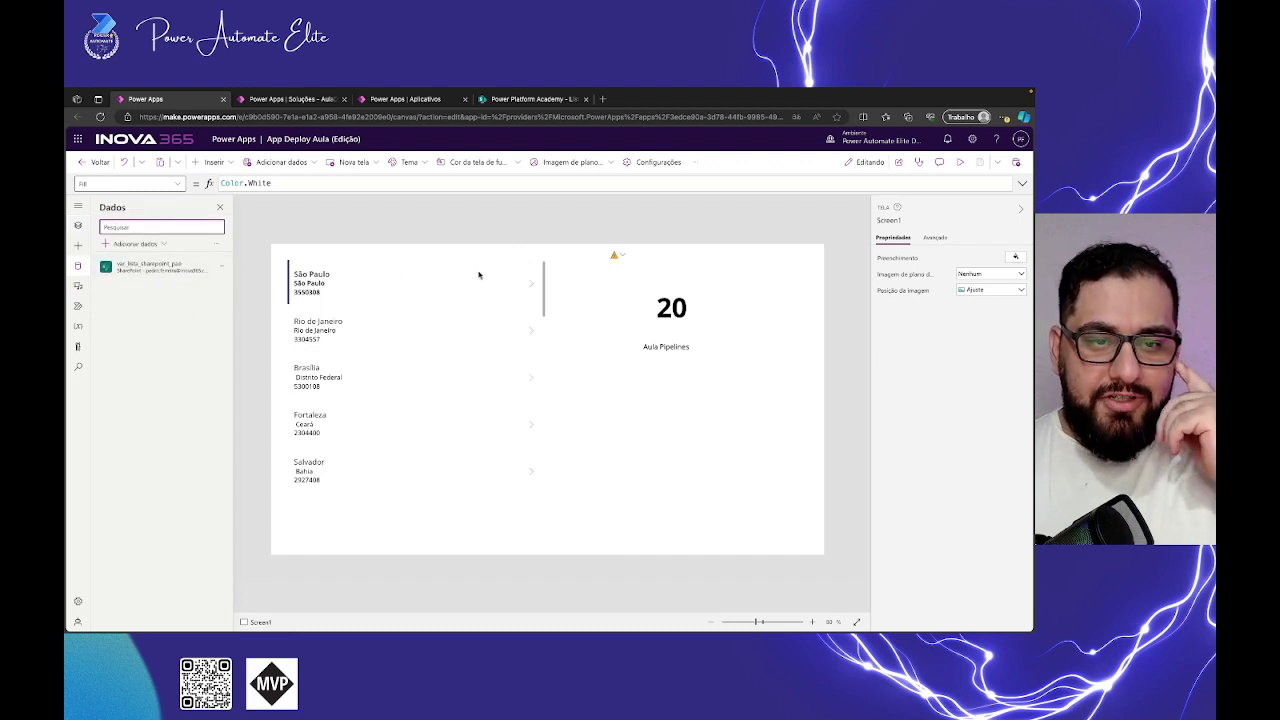
{"action": "left_click", "coordinate": [678, 312]}
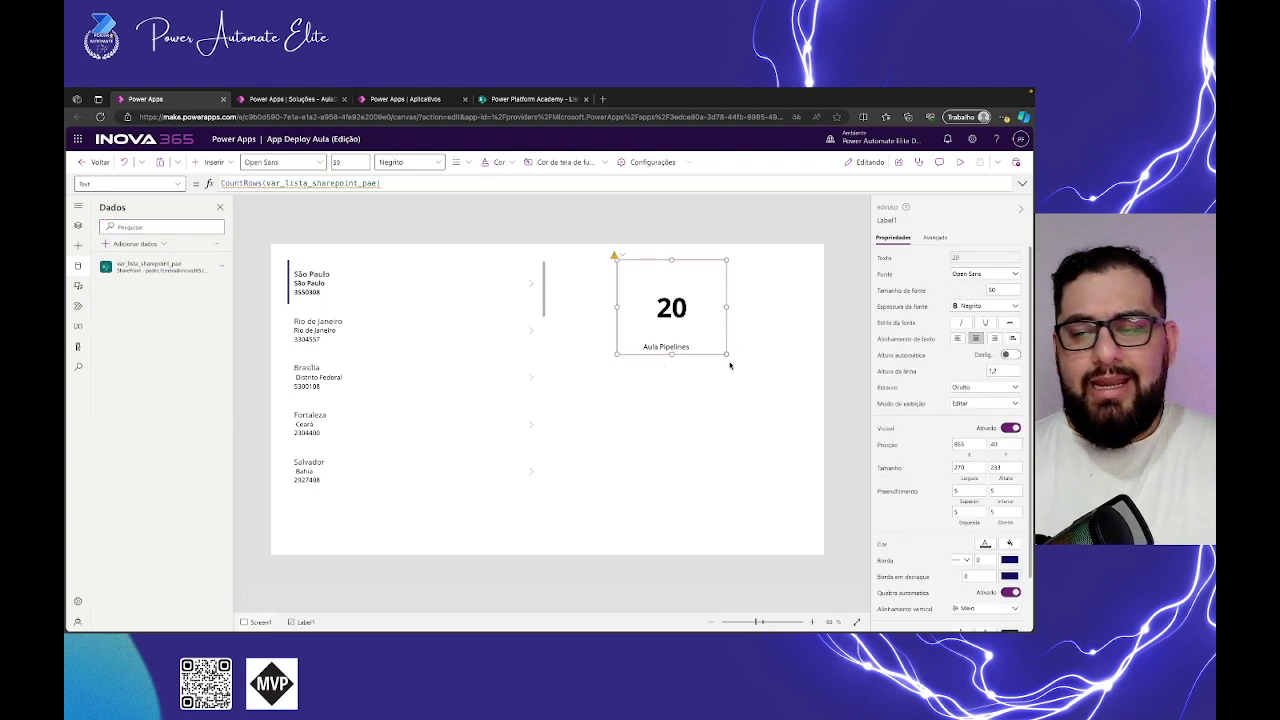
{"action": "left_click", "coordinate": [783, 221]}
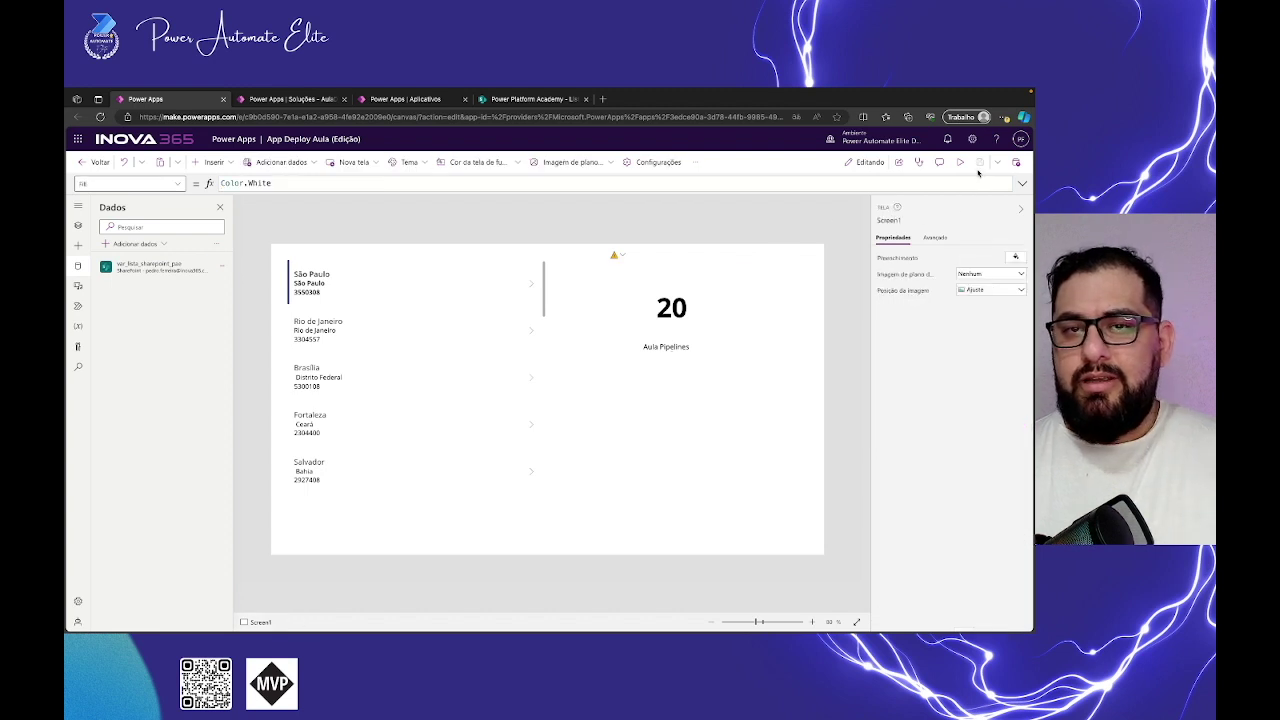
Step: Return to the AulaDeploy solution, mark the canvas app editing as finished, and deselect App Deploy Aula
{"action": "left_click", "coordinate": [314, 101]}
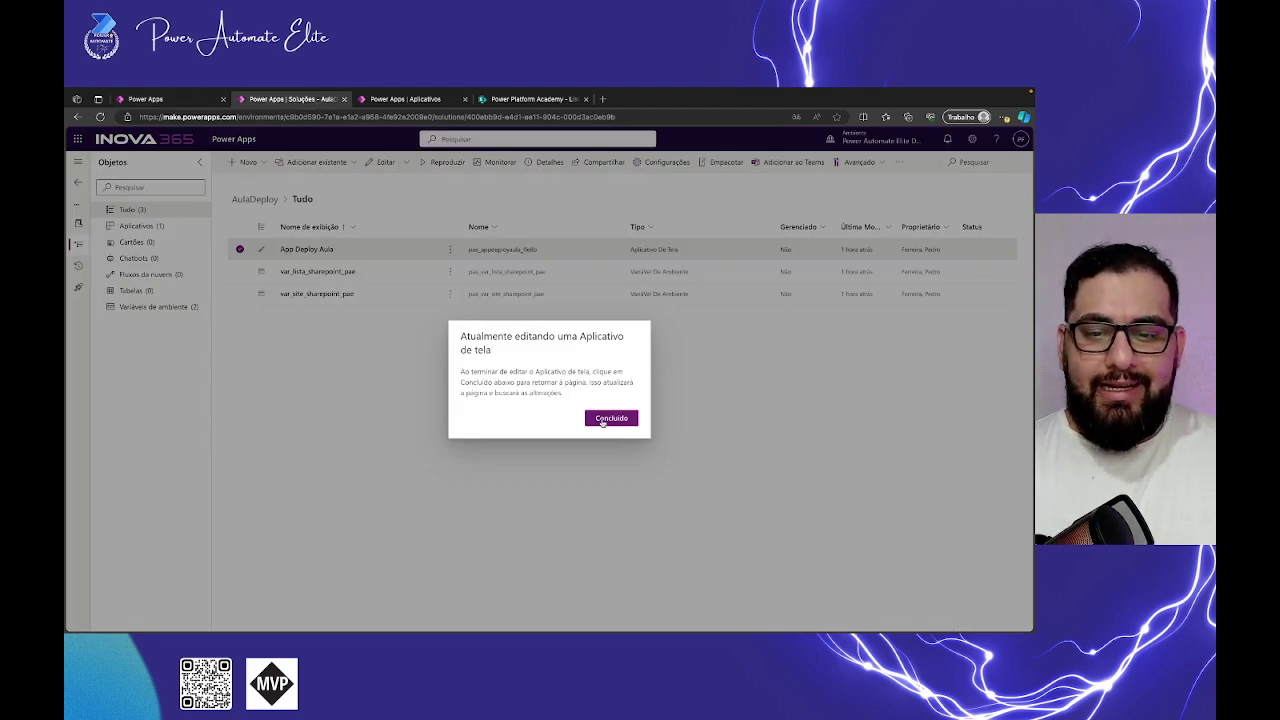
{"action": "left_click", "coordinate": [607, 418]}
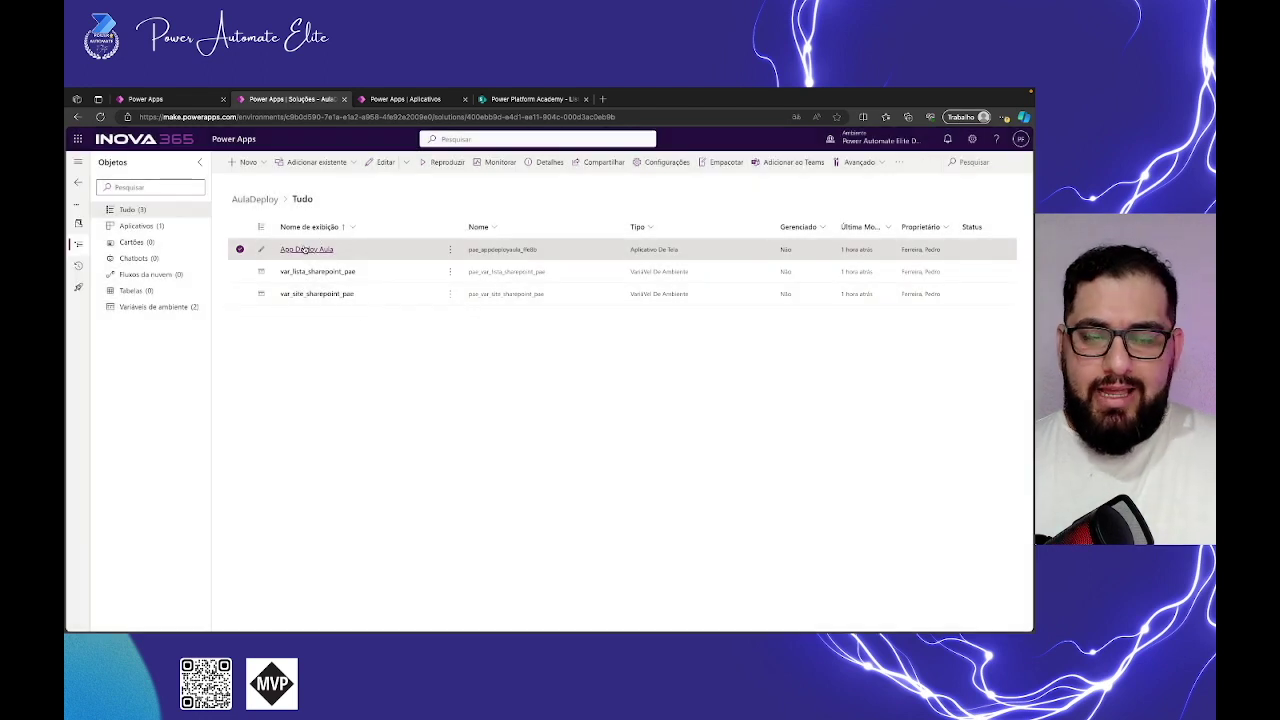
{"action": "left_click", "coordinate": [240, 248]}
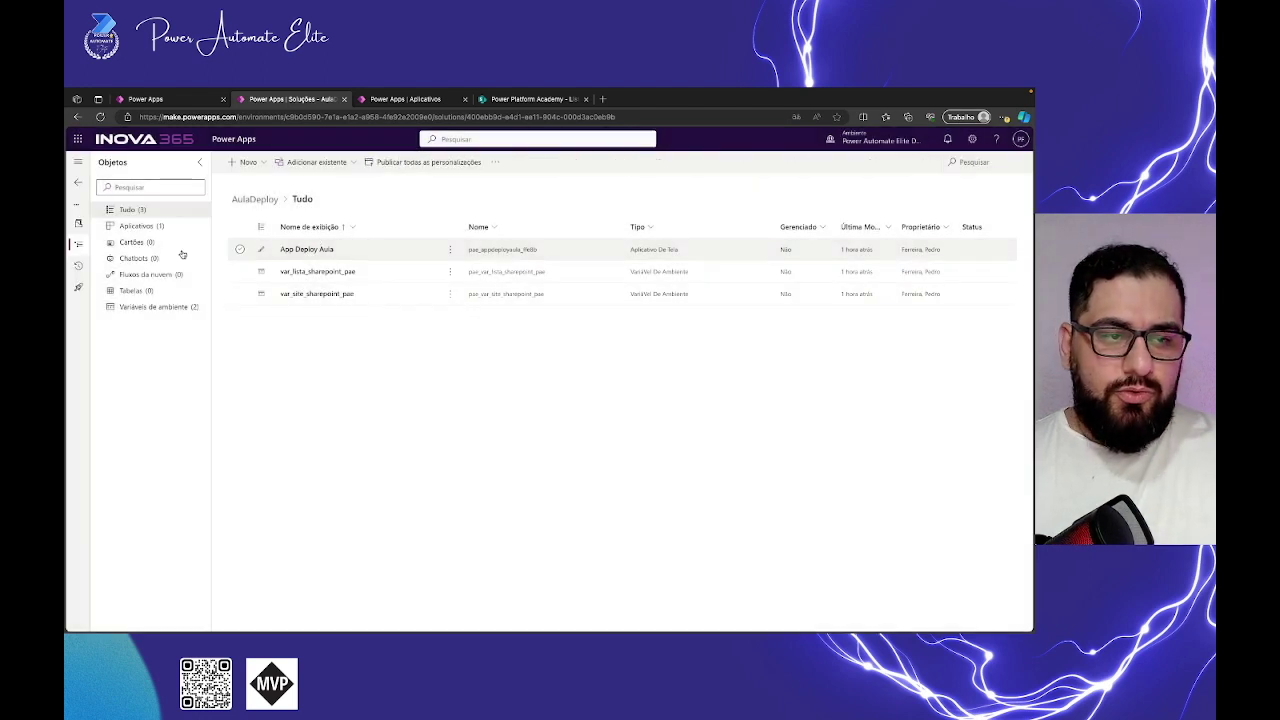
Step: Open the AulaDeploy solution's Pipelines page and check the target environment of the Deployment stage
{"action": "left_click", "coordinate": [78, 161]}
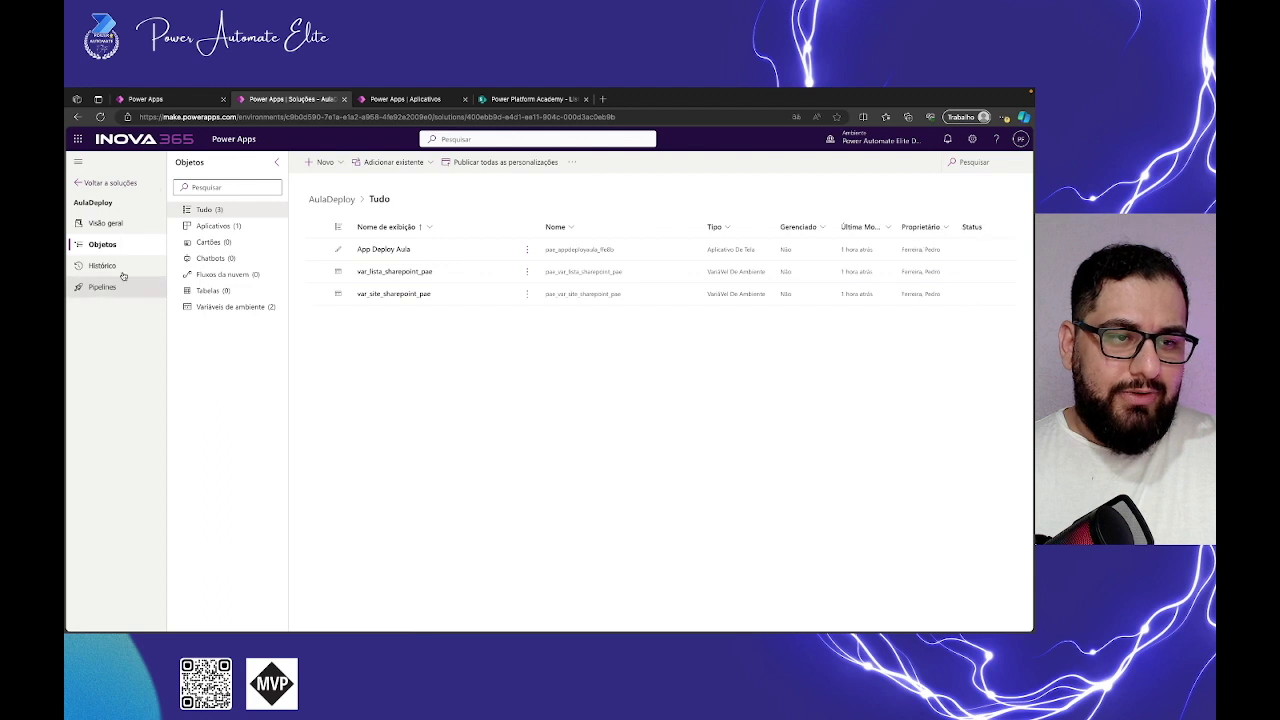
{"action": "left_click", "coordinate": [79, 162]}
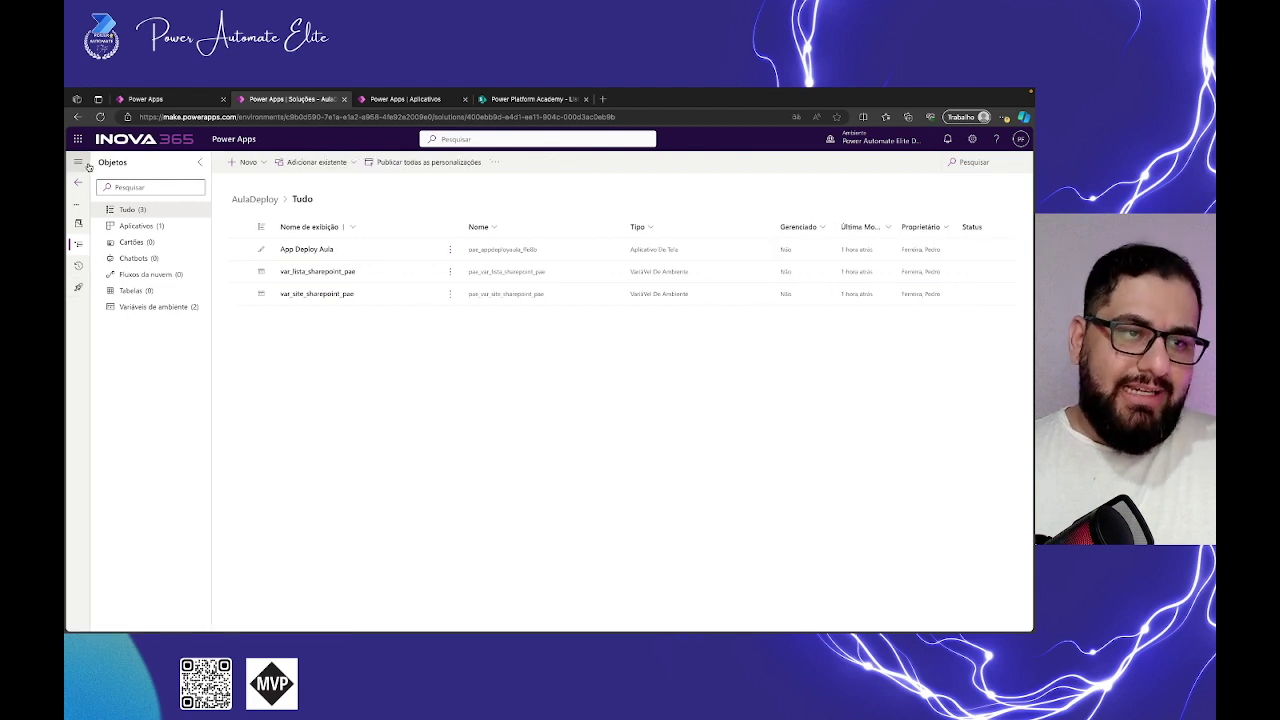
{"action": "left_click", "coordinate": [87, 165]}
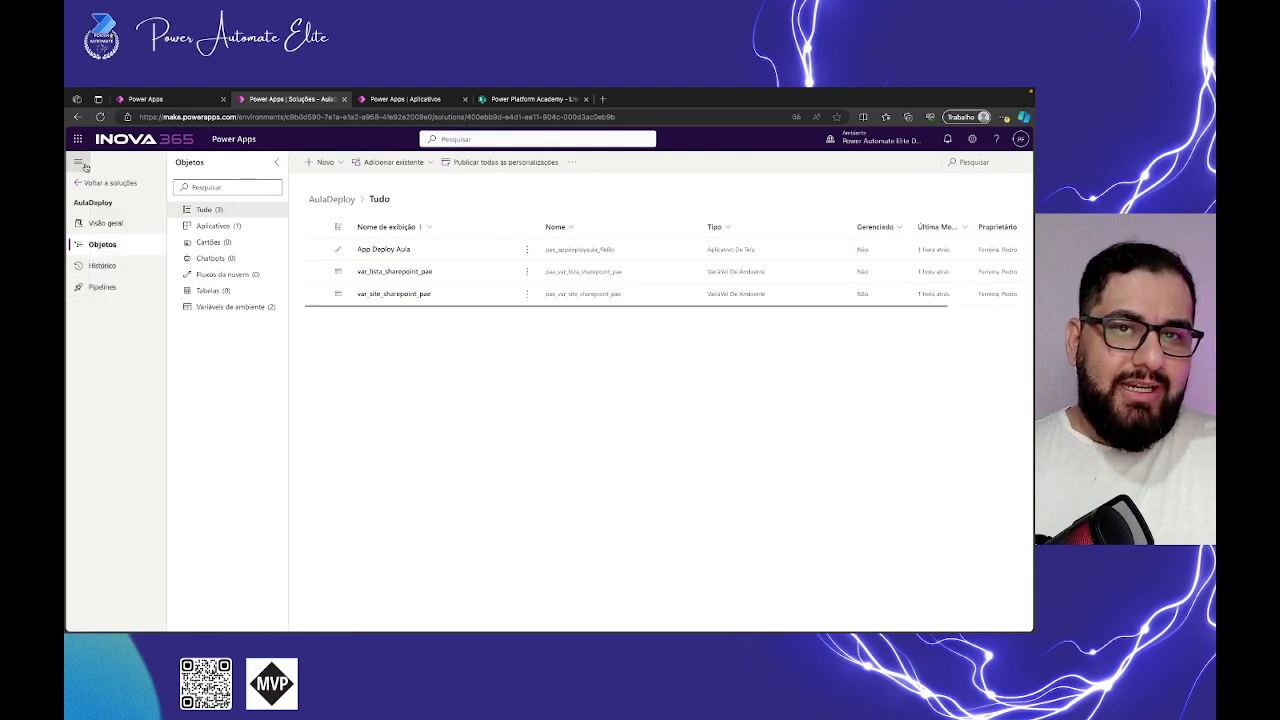
{"action": "left_click", "coordinate": [101, 295]}
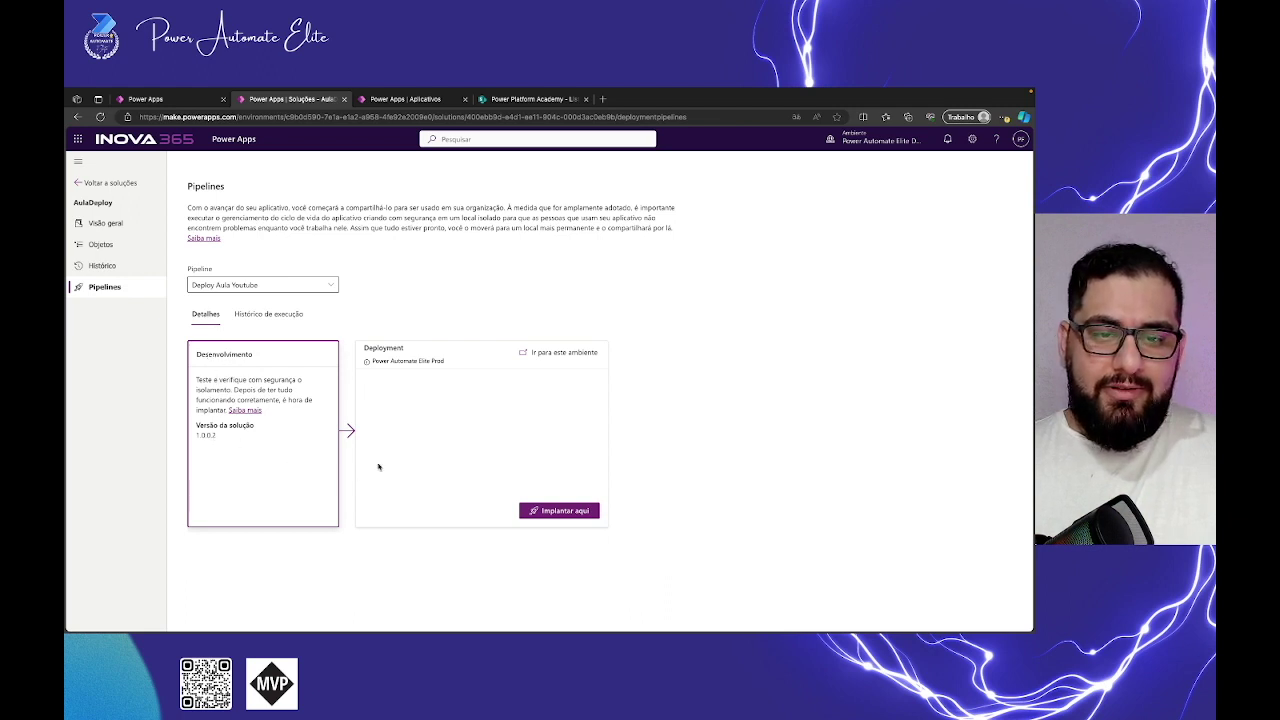
{"action": "left_click_drag", "start_coordinate": [374, 363], "coordinate": [446, 362]}
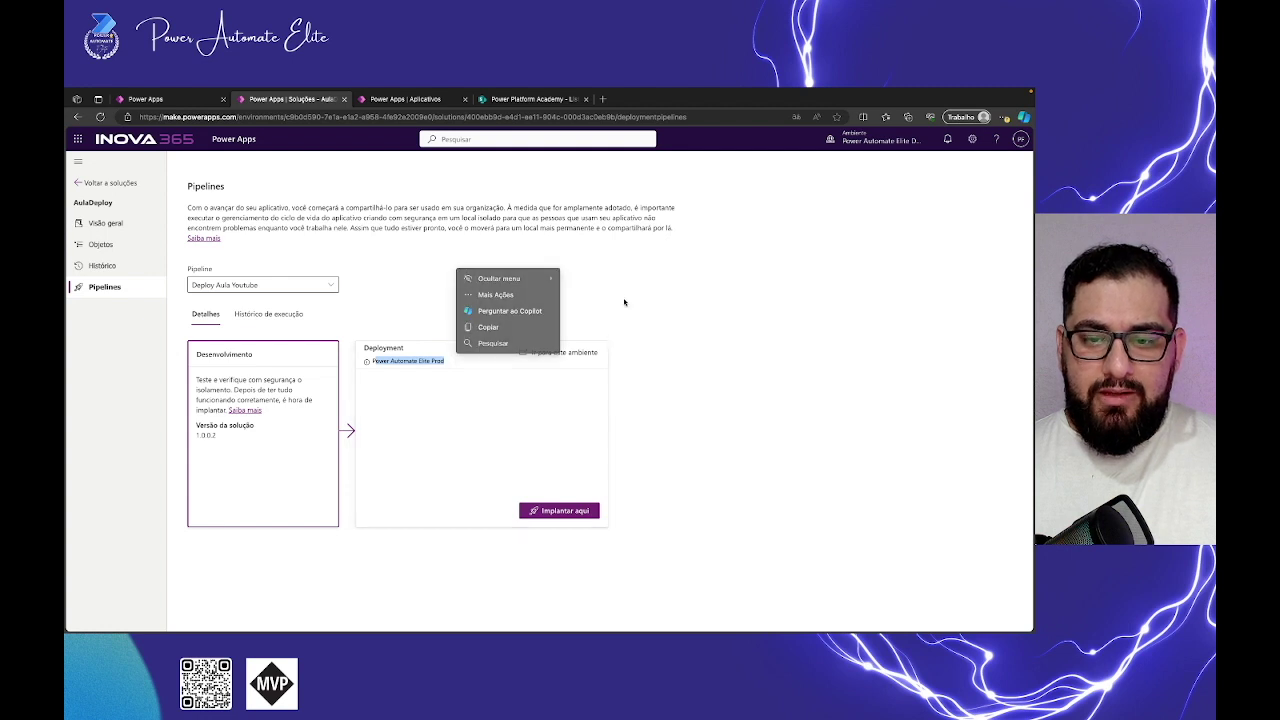
Step: Start deploying AulaDeploy to the Deployment stage, schedule it for Agora, and accept the SharePoint connection
{"action": "left_click", "coordinate": [531, 409]}
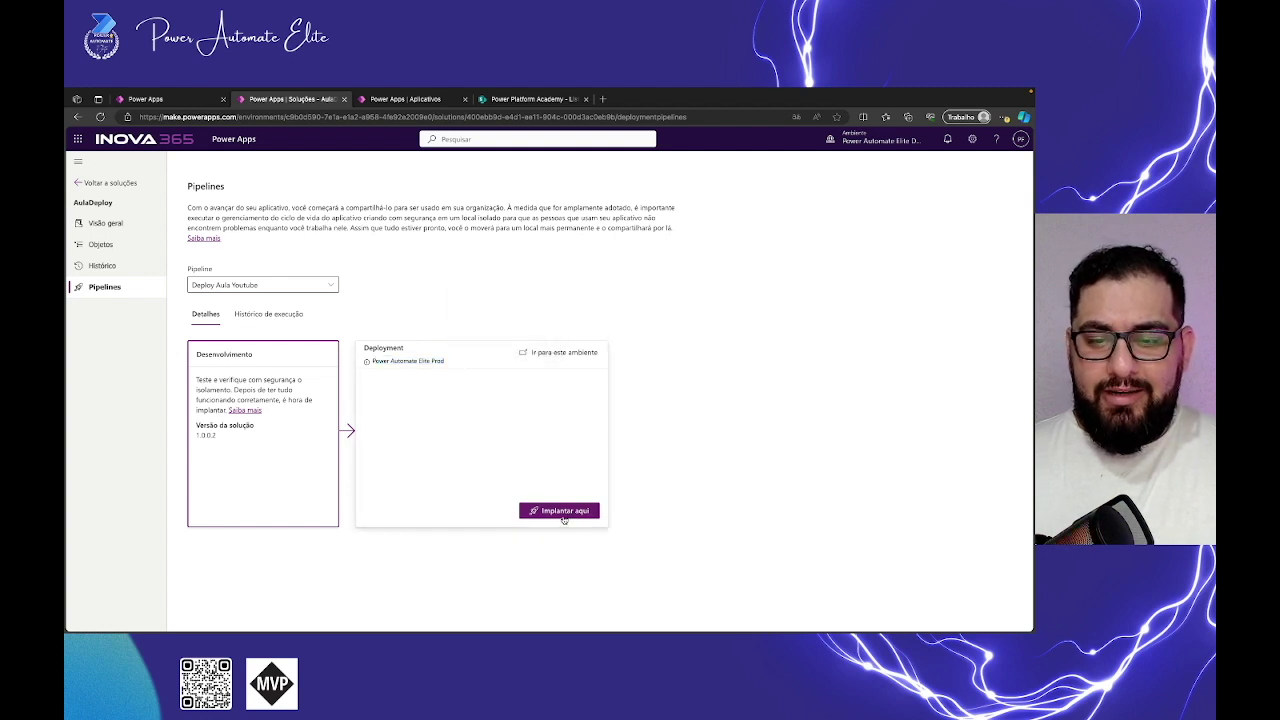
{"action": "left_click", "coordinate": [563, 514]}
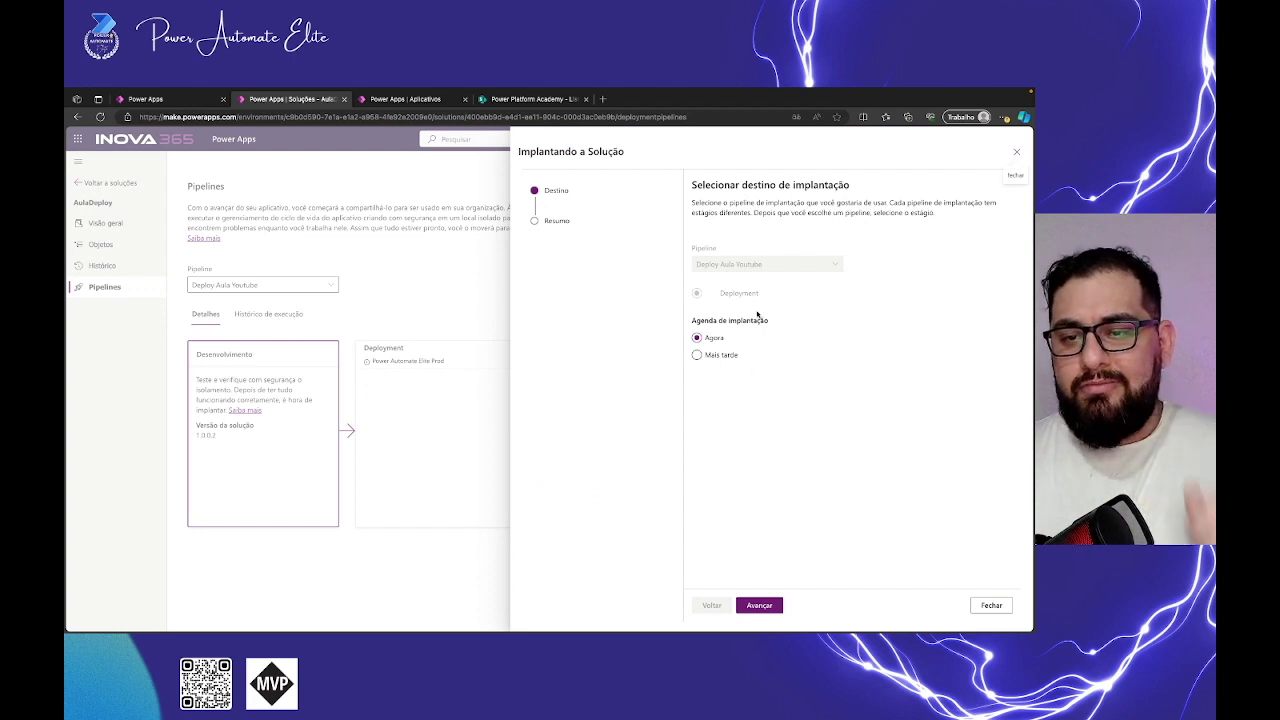
{"action": "left_click", "coordinate": [713, 357]}
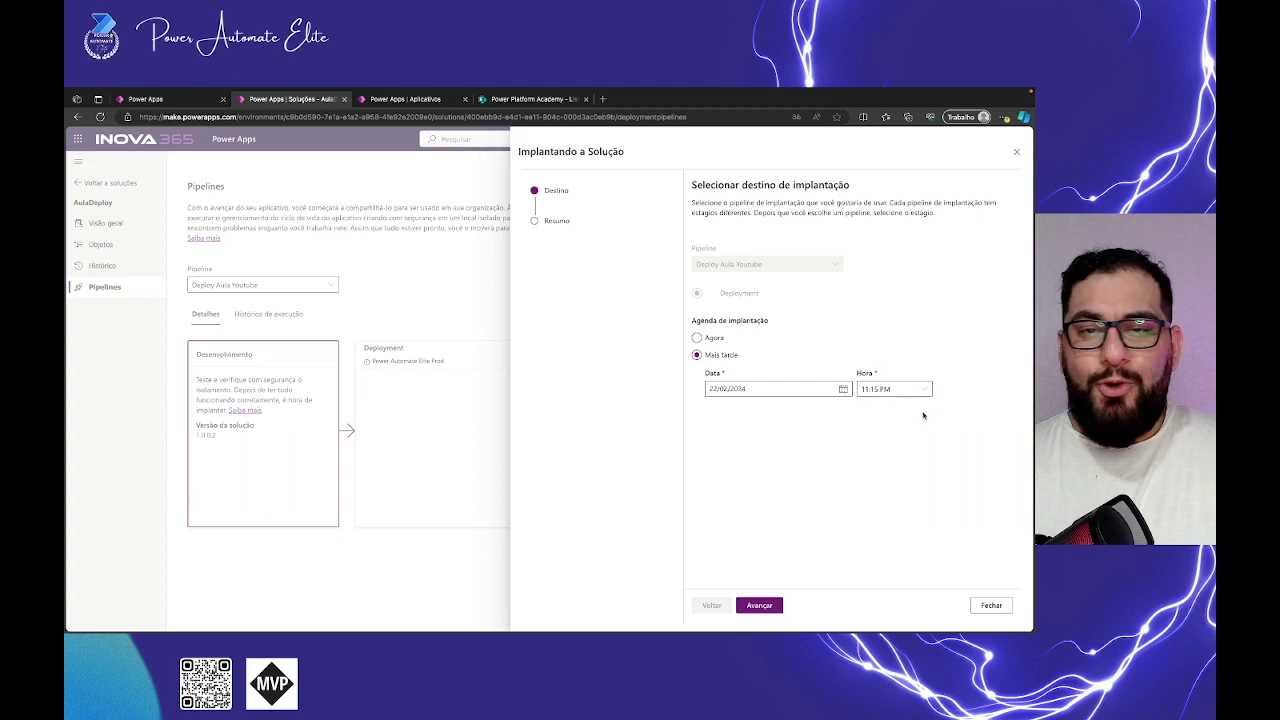
{"action": "left_click", "coordinate": [716, 340]}
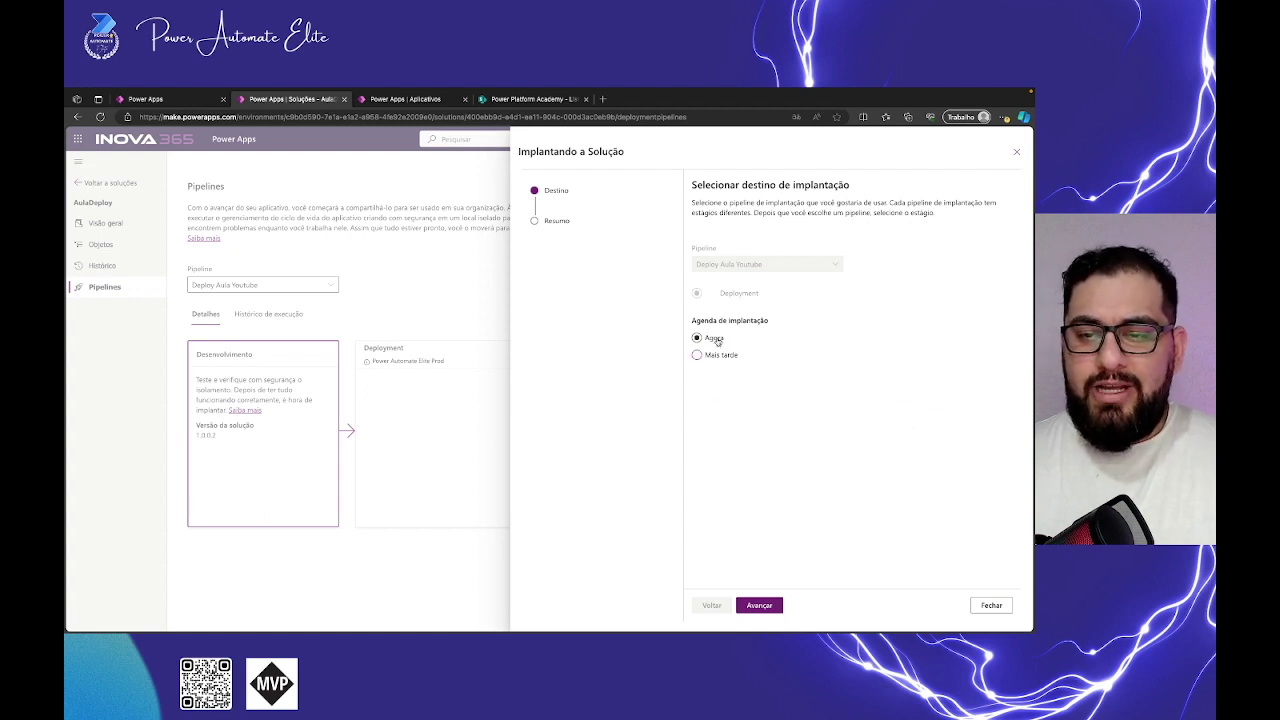
{"action": "left_click", "coordinate": [757, 606]}
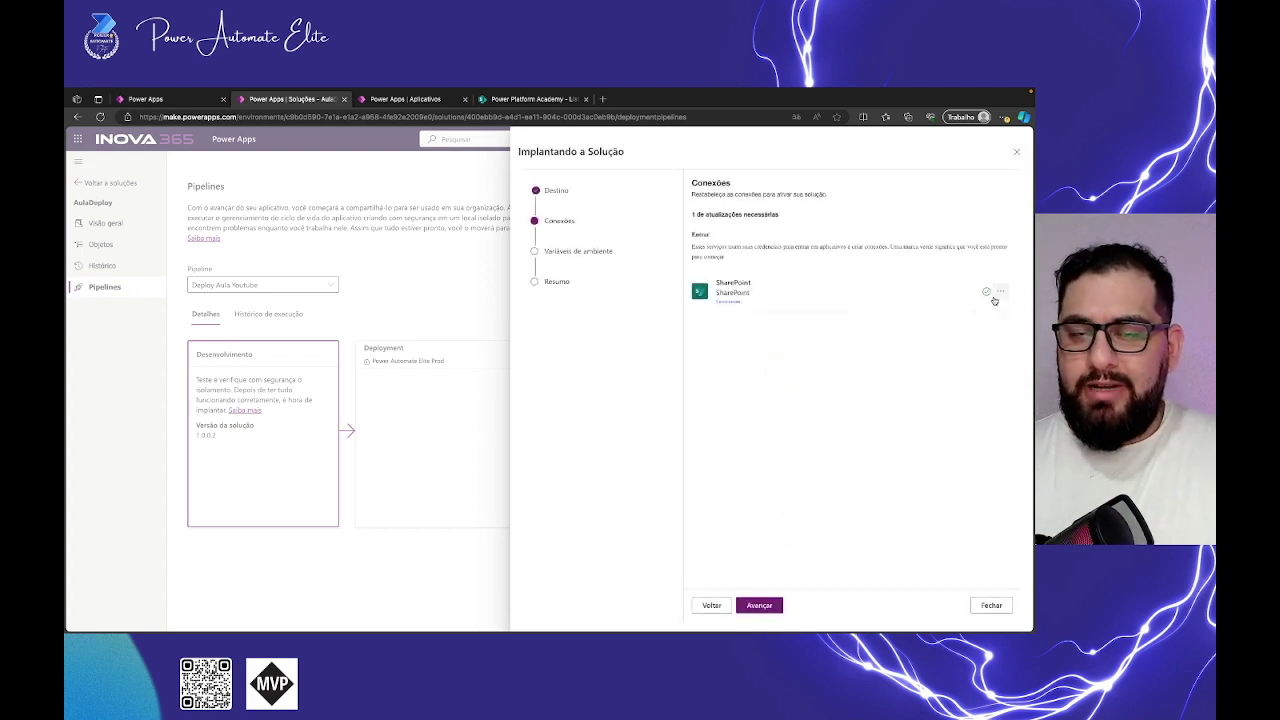
{"action": "left_click", "coordinate": [766, 611]}
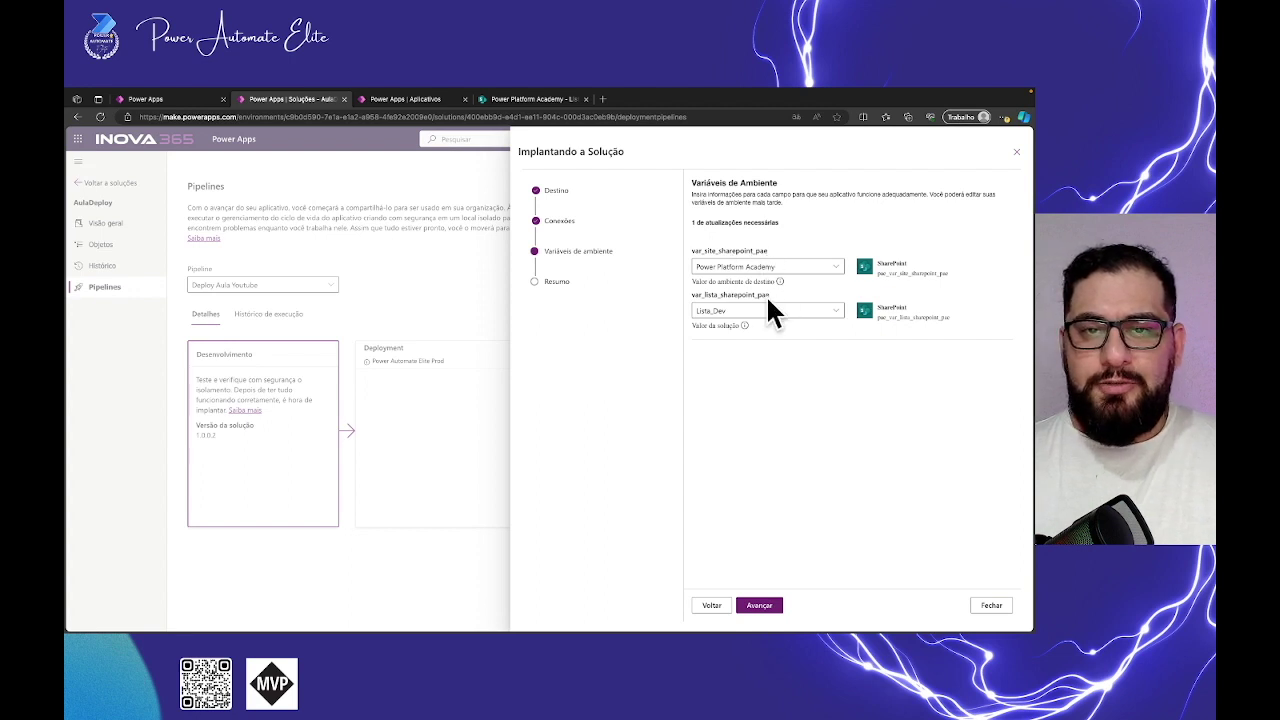
Step: Keep Power Platform Academy as the SharePoint site variable, set var_lista_sharepoint_pae to Lista_Prod, and proceed to the deployment summary
{"action": "left_click", "coordinate": [838, 270]}
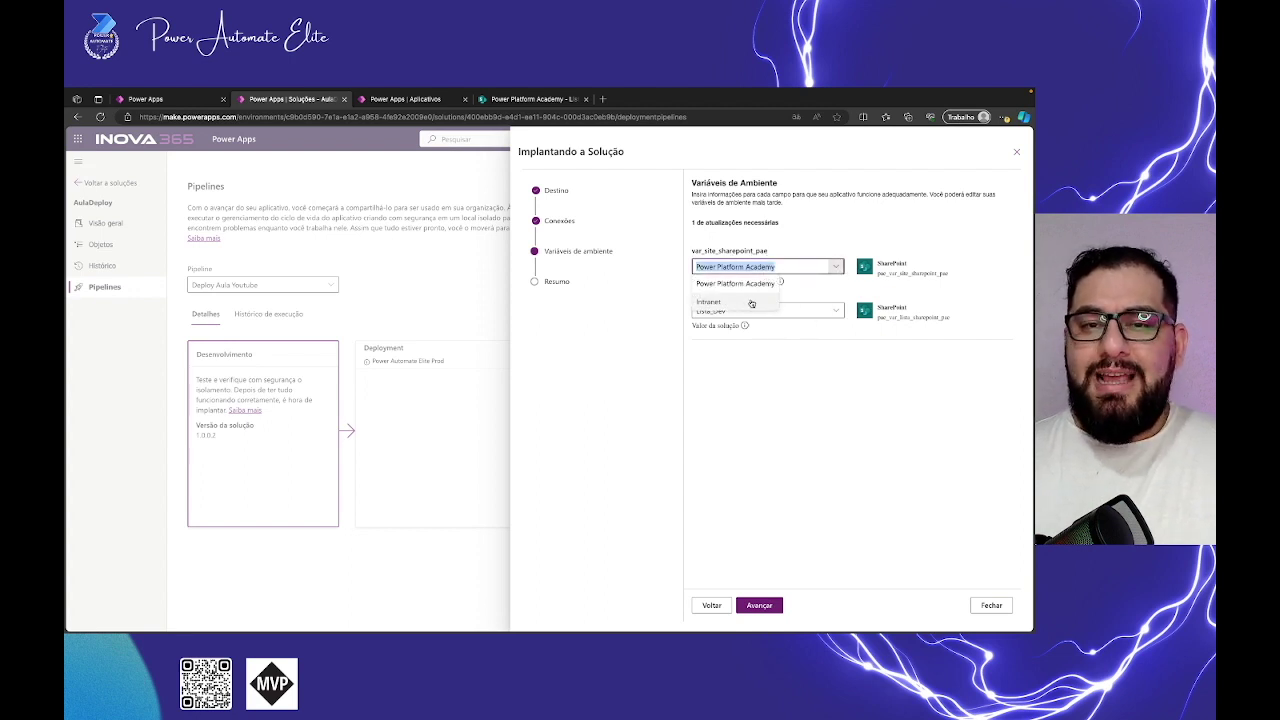
{"action": "left_click", "coordinate": [754, 264]}
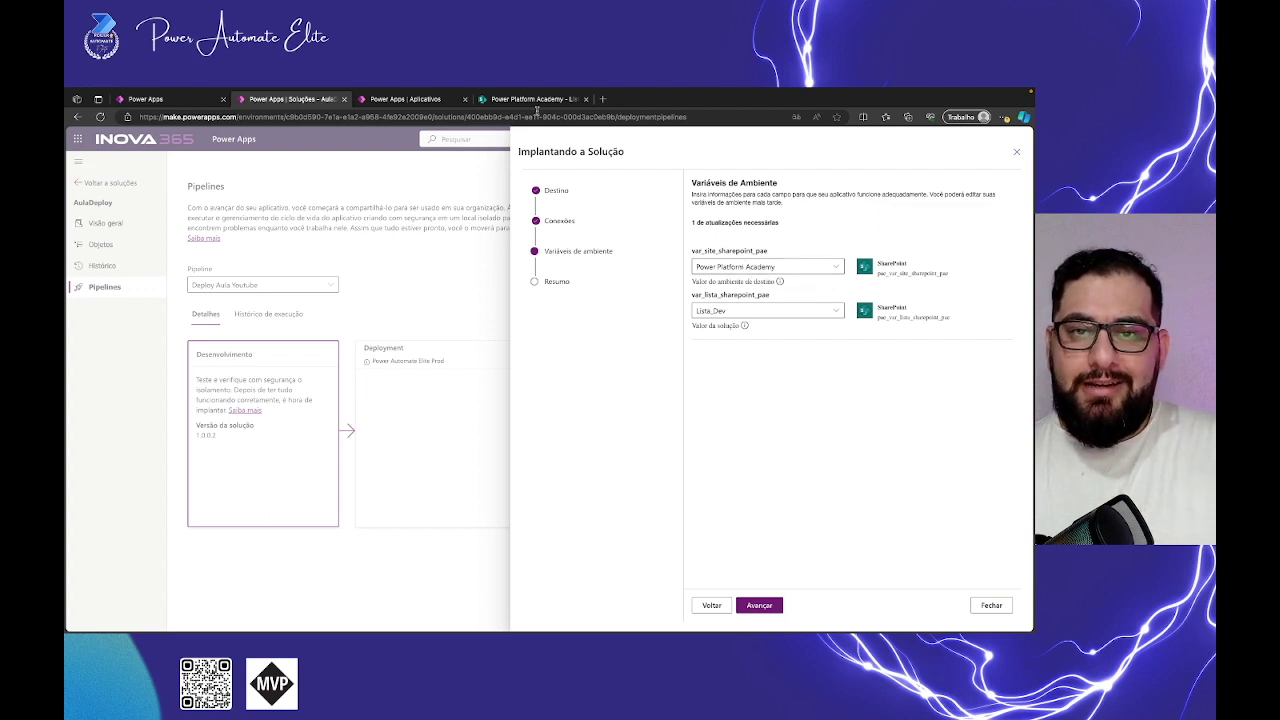
{"action": "left_click", "coordinate": [537, 101]}
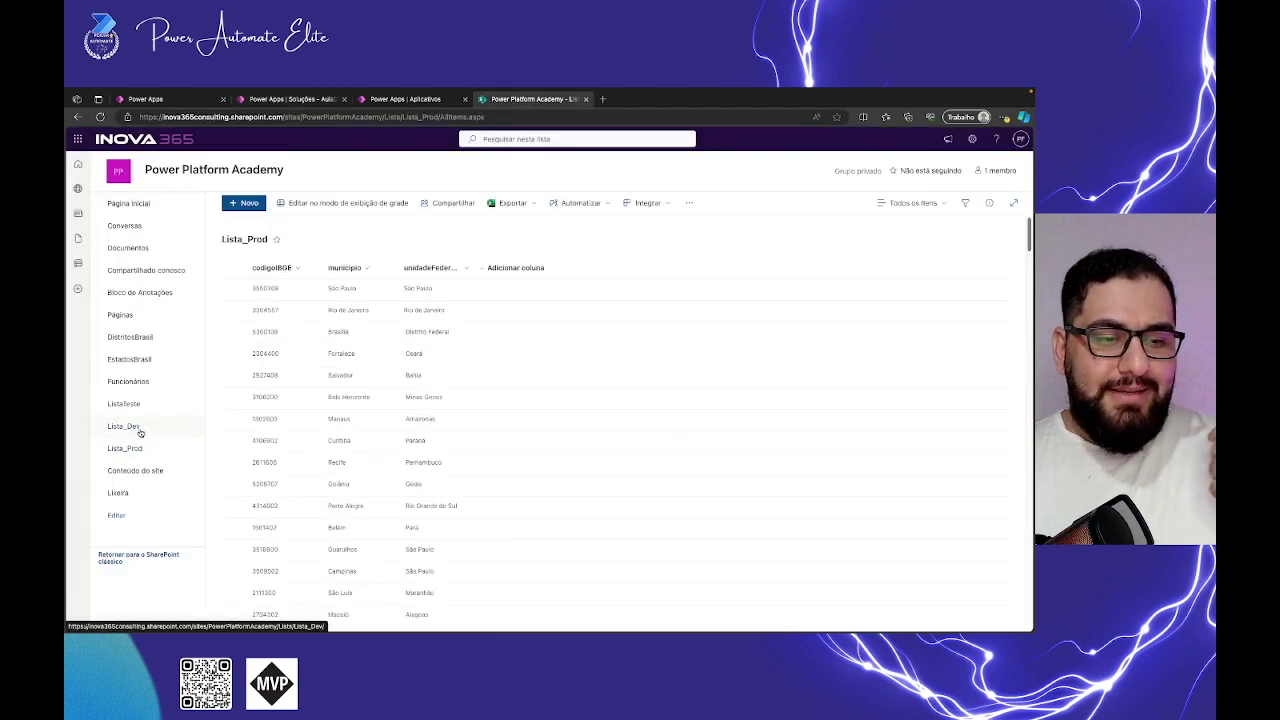
{"action": "left_click", "coordinate": [279, 101]}
{"action": "left_click", "coordinate": [837, 311]}
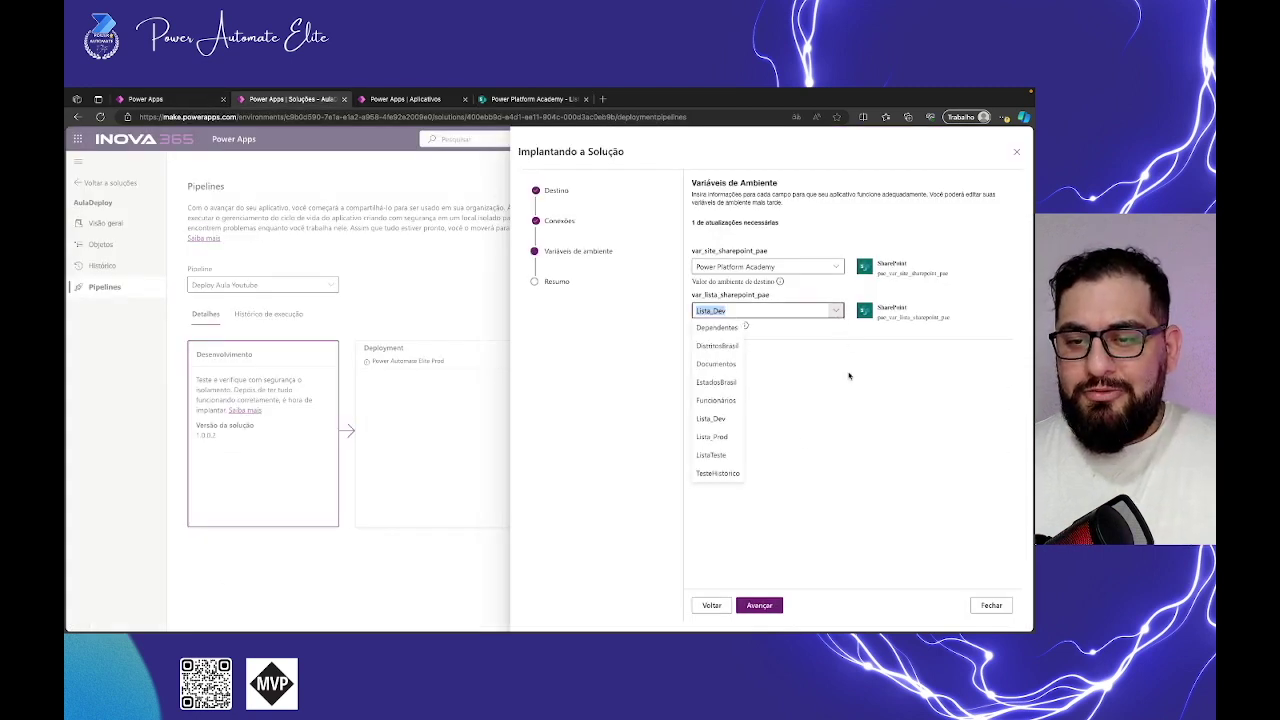
{"action": "left_click", "coordinate": [705, 437]}
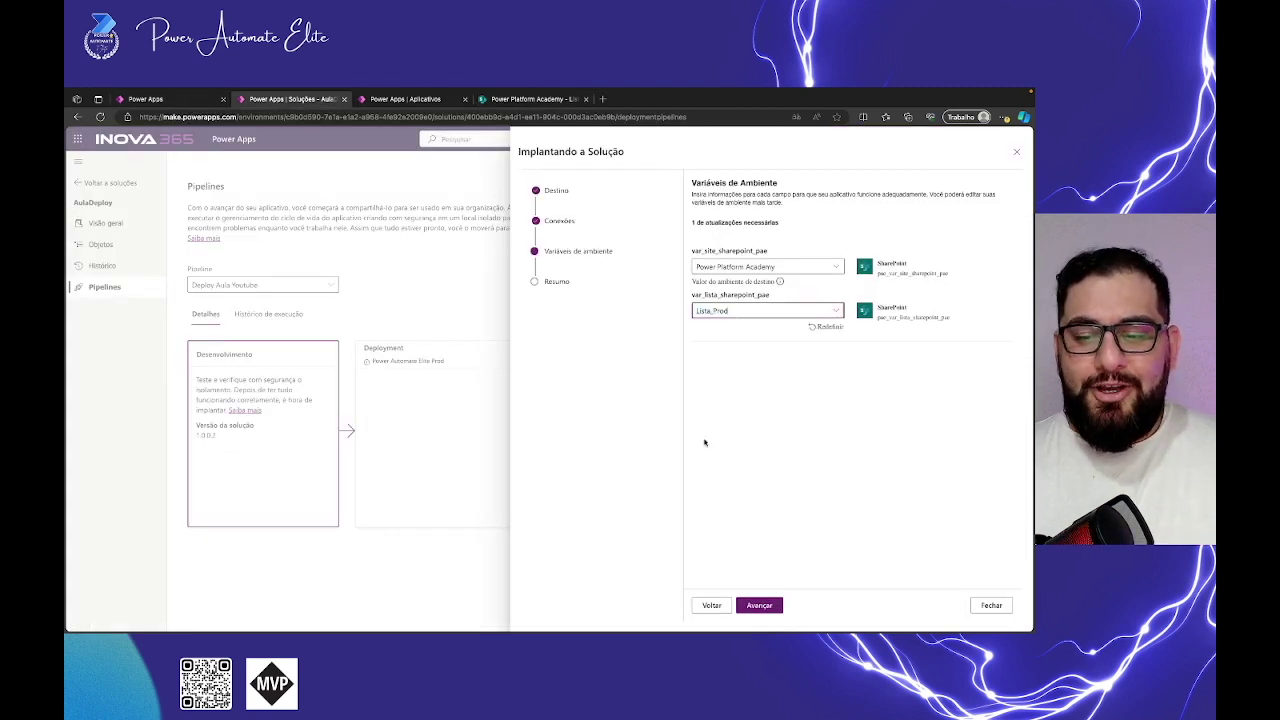
{"action": "left_click", "coordinate": [763, 606]}
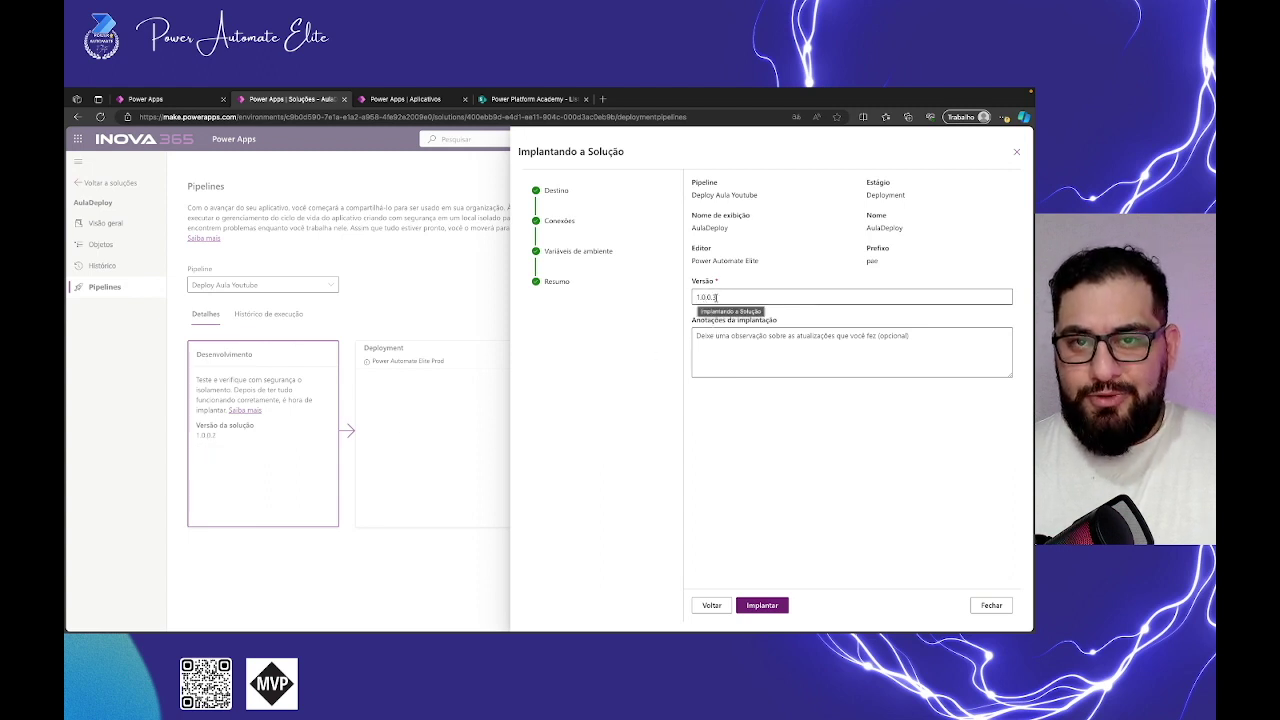
Step: Add the deployment note "Nova versão" and deploy the solution to production
{"action": "left_click", "coordinate": [745, 354]}
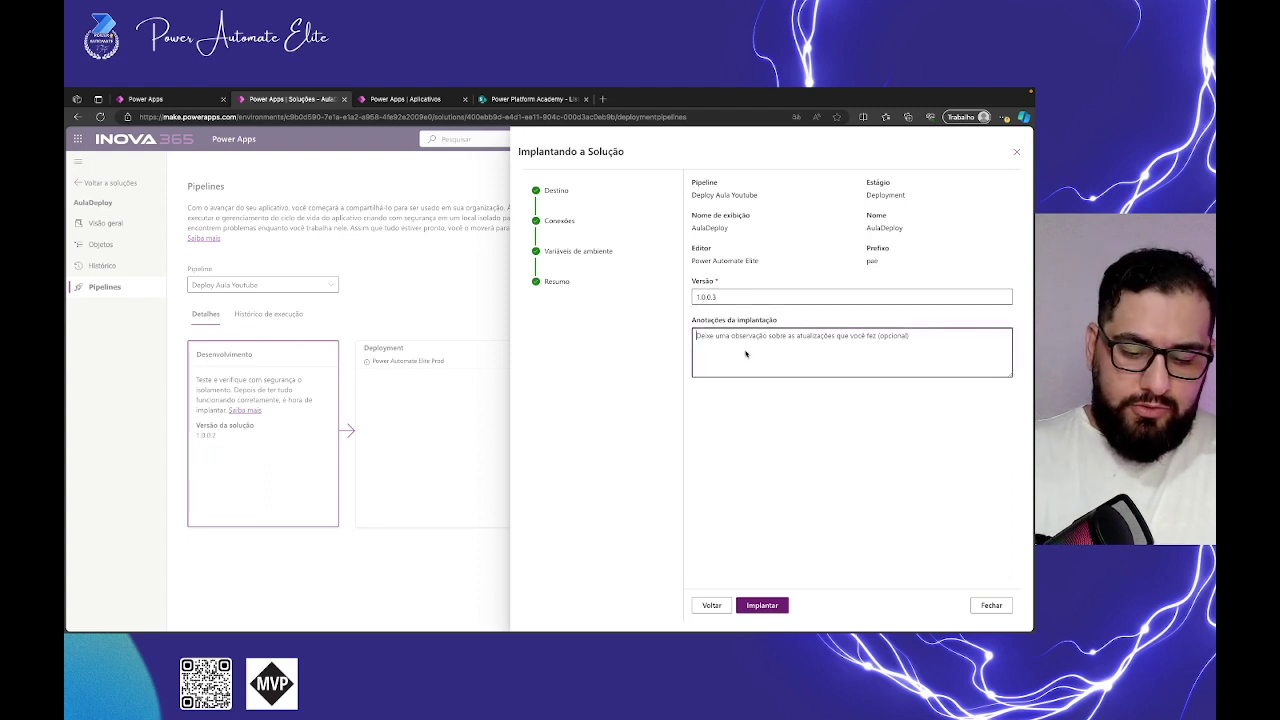
{"action": "type", "text": "Novo"}
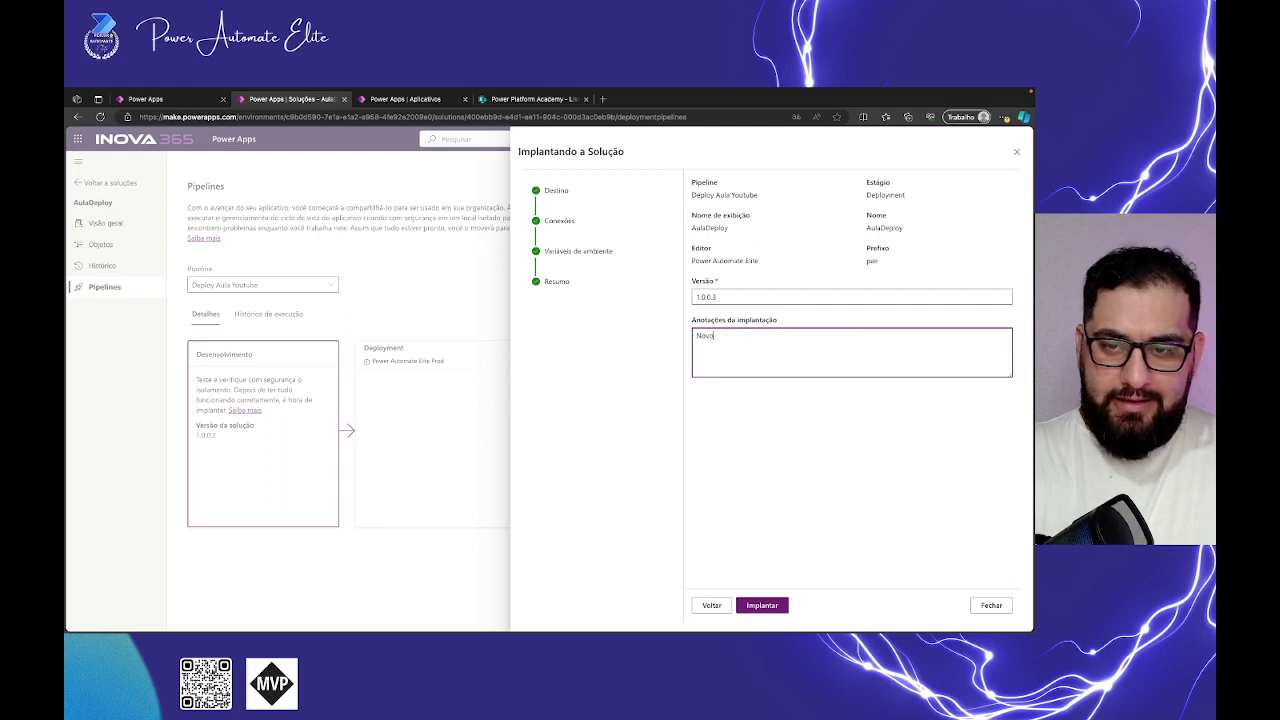
{"action": "key", "text": "BackSpace"}
{"action": "type", "text": "a versão"}
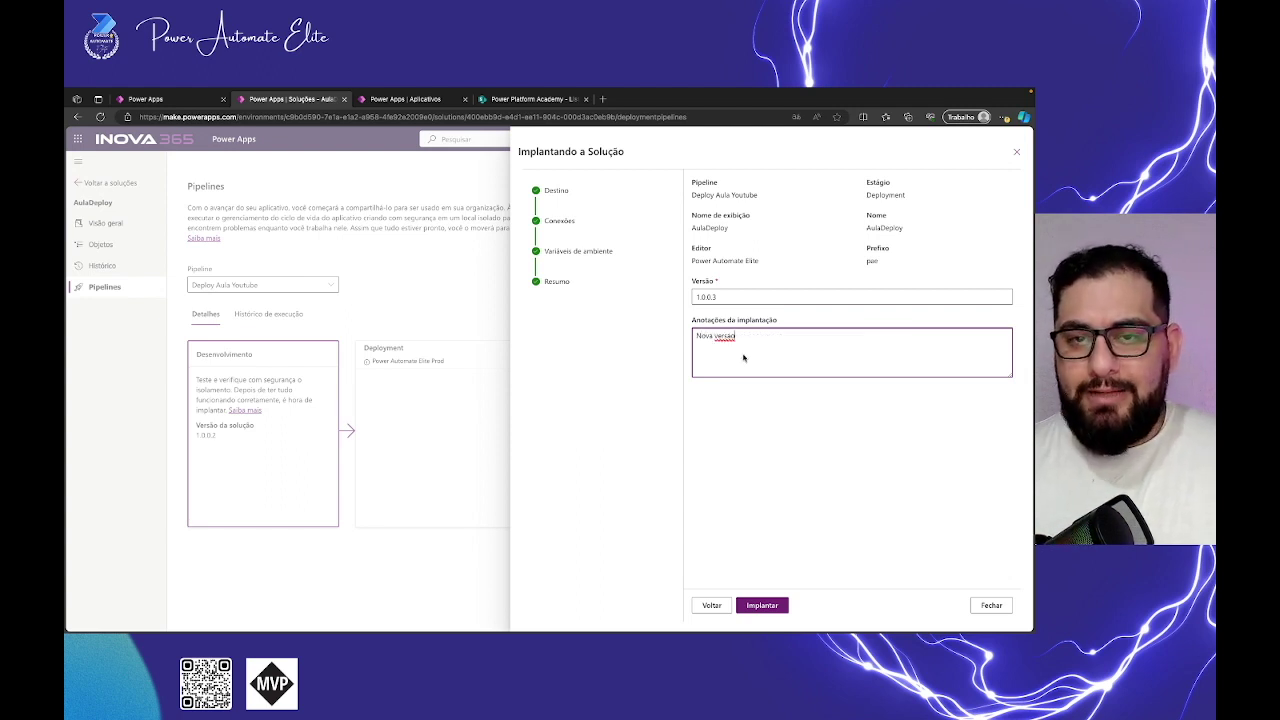
{"action": "left_click", "coordinate": [762, 606]}
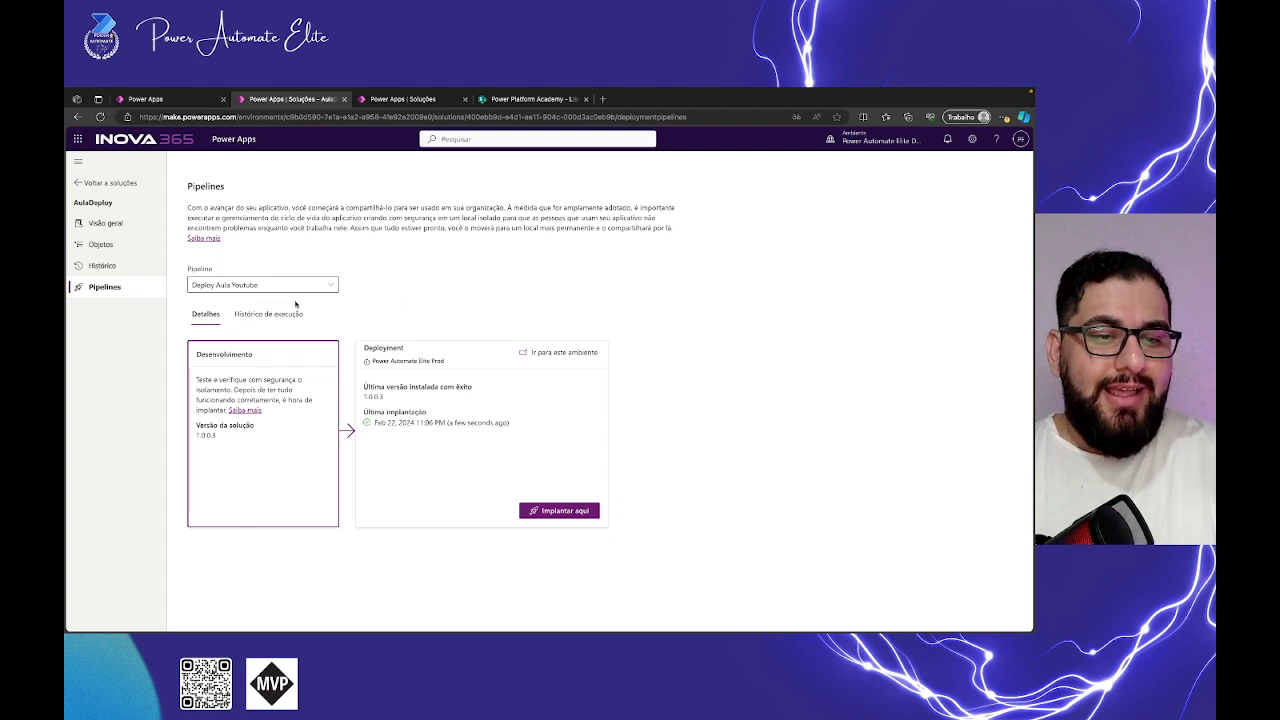
Step: Examine the pipeline's run history, including the deployment run's details and support information, and return to the pipeline details
{"action": "left_click", "coordinate": [277, 318]}
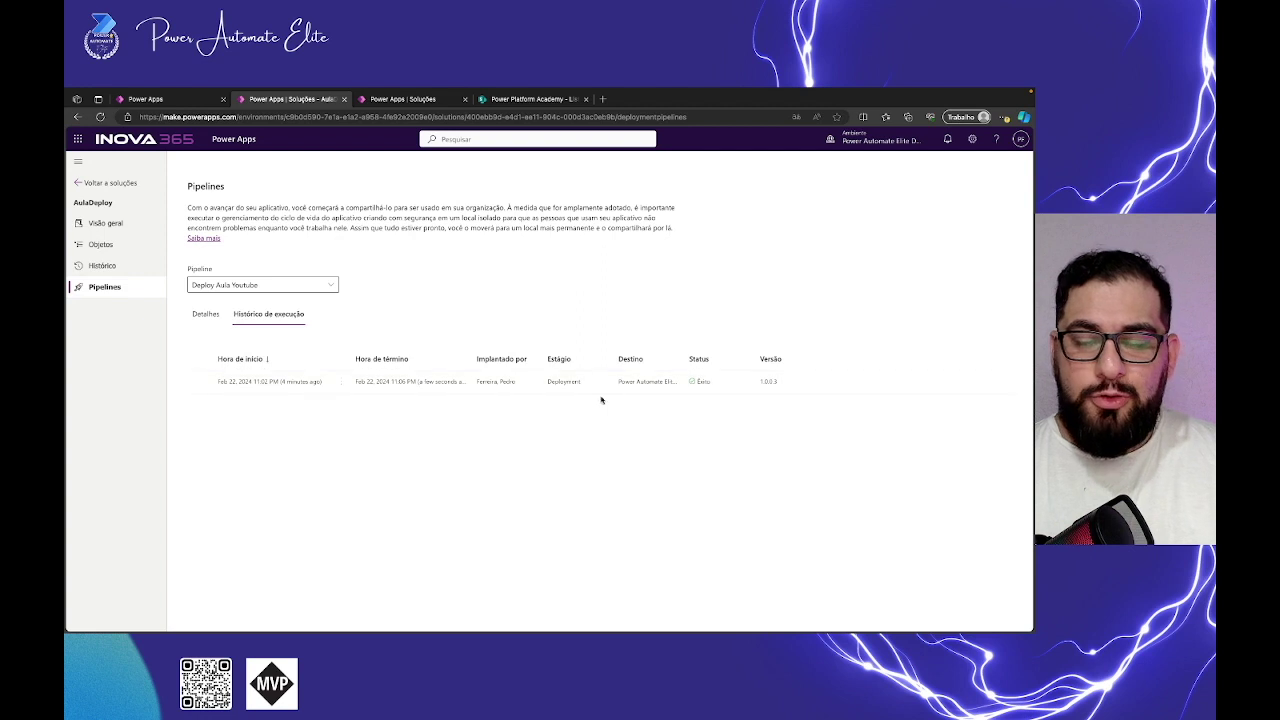
{"action": "left_click", "coordinate": [200, 382]}
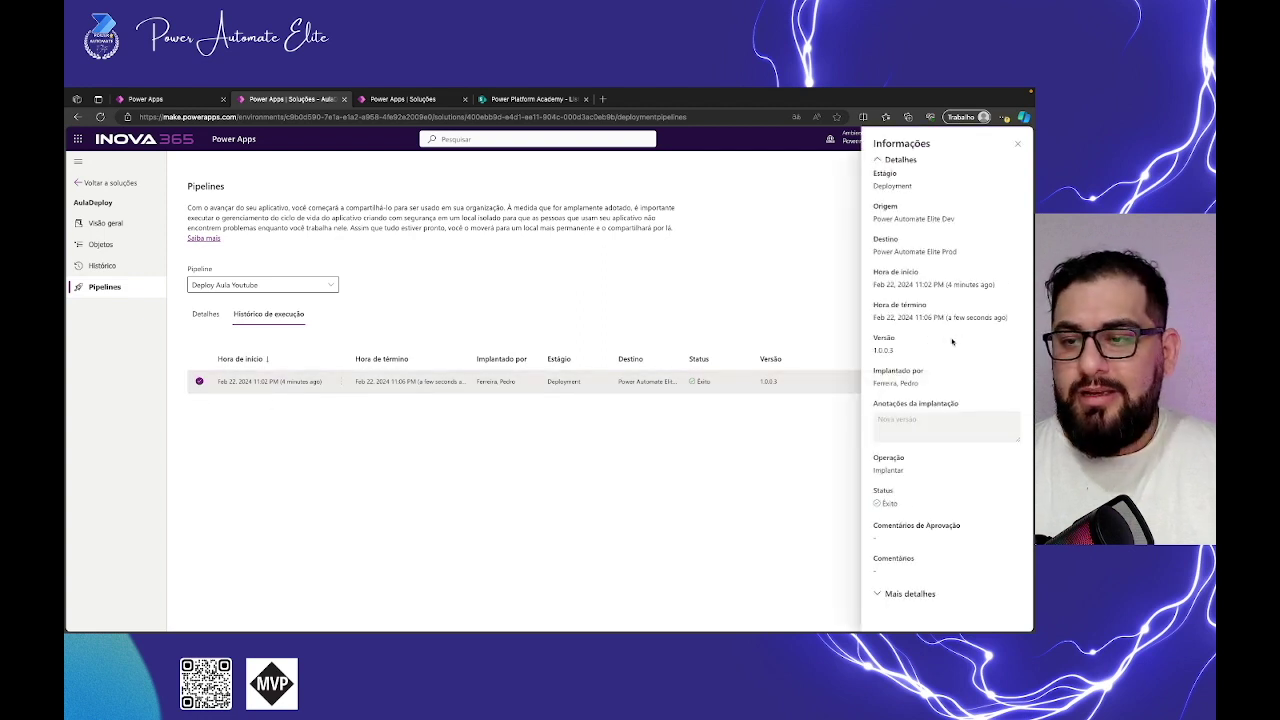
{"action": "left_click", "coordinate": [885, 594]}
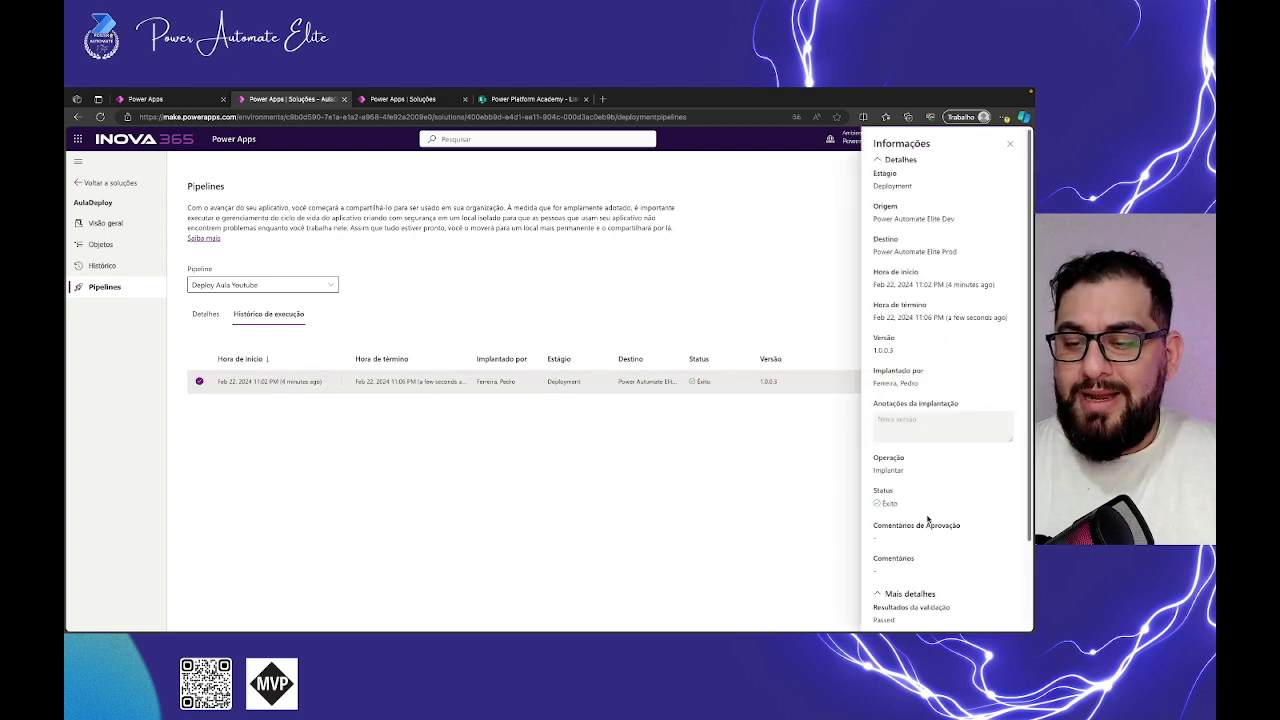
{"action": "scroll", "coordinate": [905, 560], "scroll_direction": "down", "scroll_amount": 2}
{"action": "left_click", "coordinate": [875, 608]}
{"action": "scroll", "coordinate": [918, 293], "scroll_direction": "down", "scroll_amount": 4}
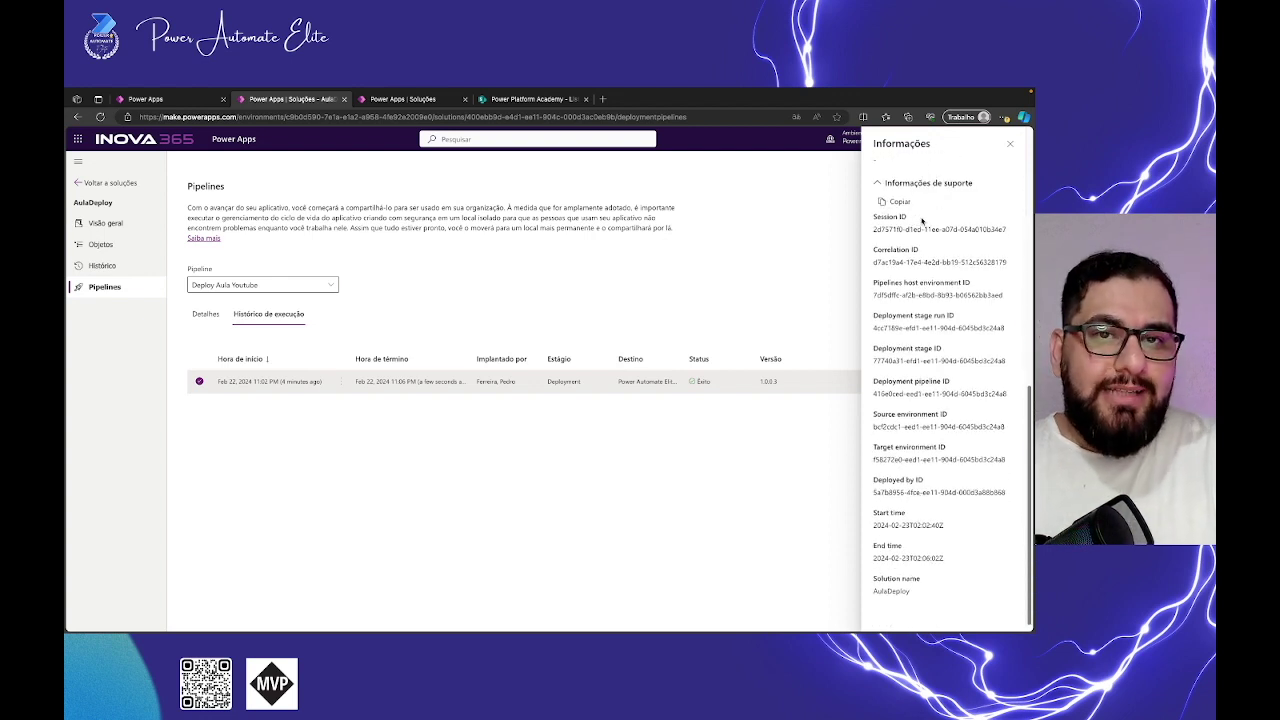
{"action": "left_click", "coordinate": [1008, 146]}
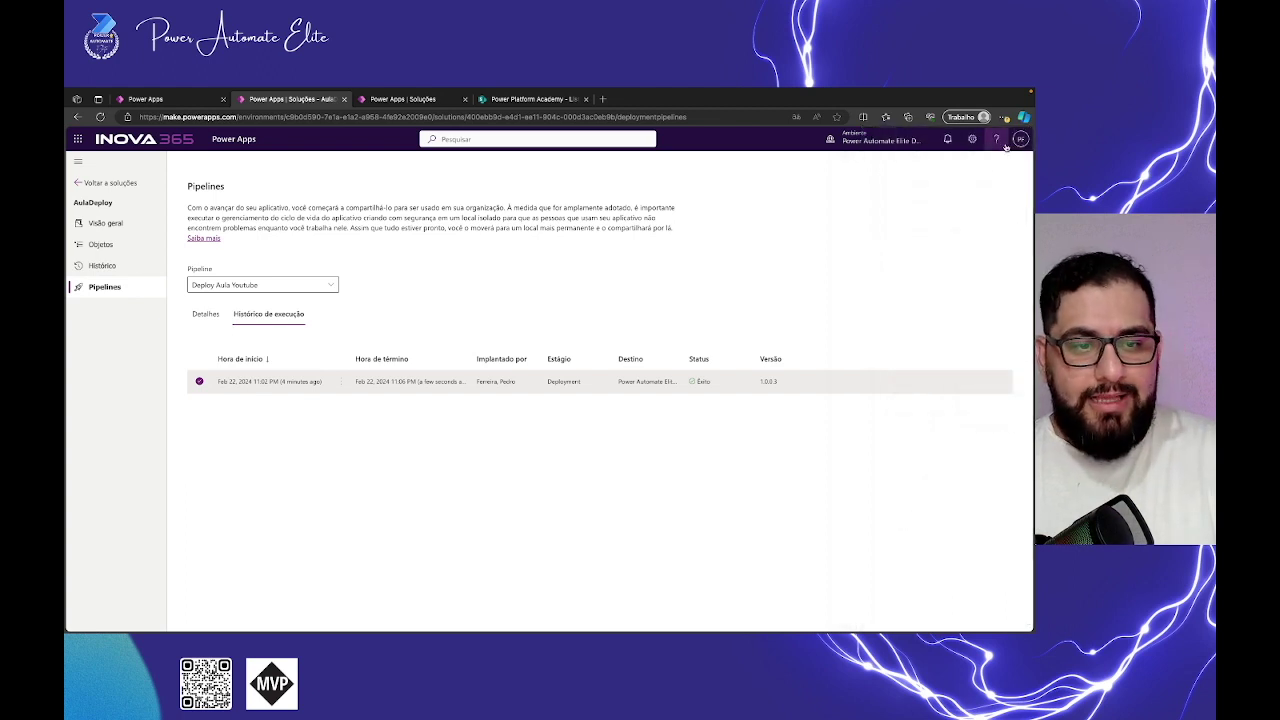
{"action": "left_click", "coordinate": [205, 314]}
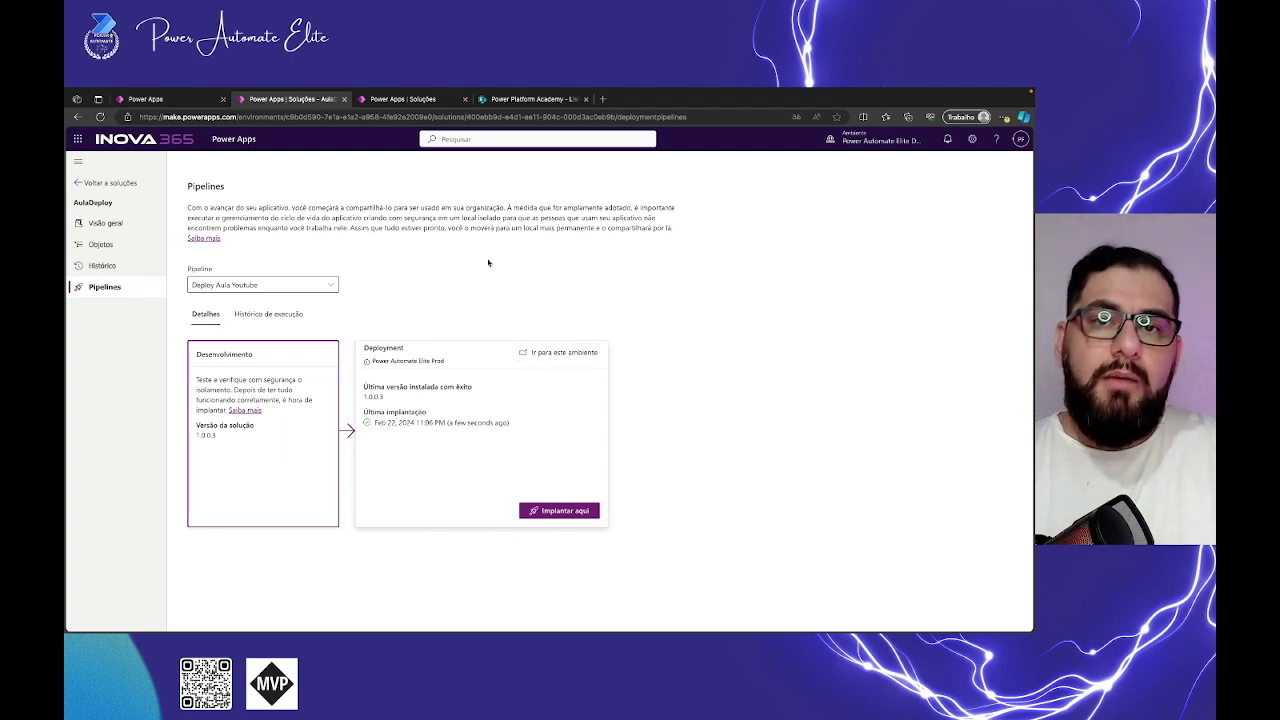
Step: Check that the environment is Power Automate Elite Prod and open its managed AulaDeploy solution
{"action": "left_click", "coordinate": [416, 102]}
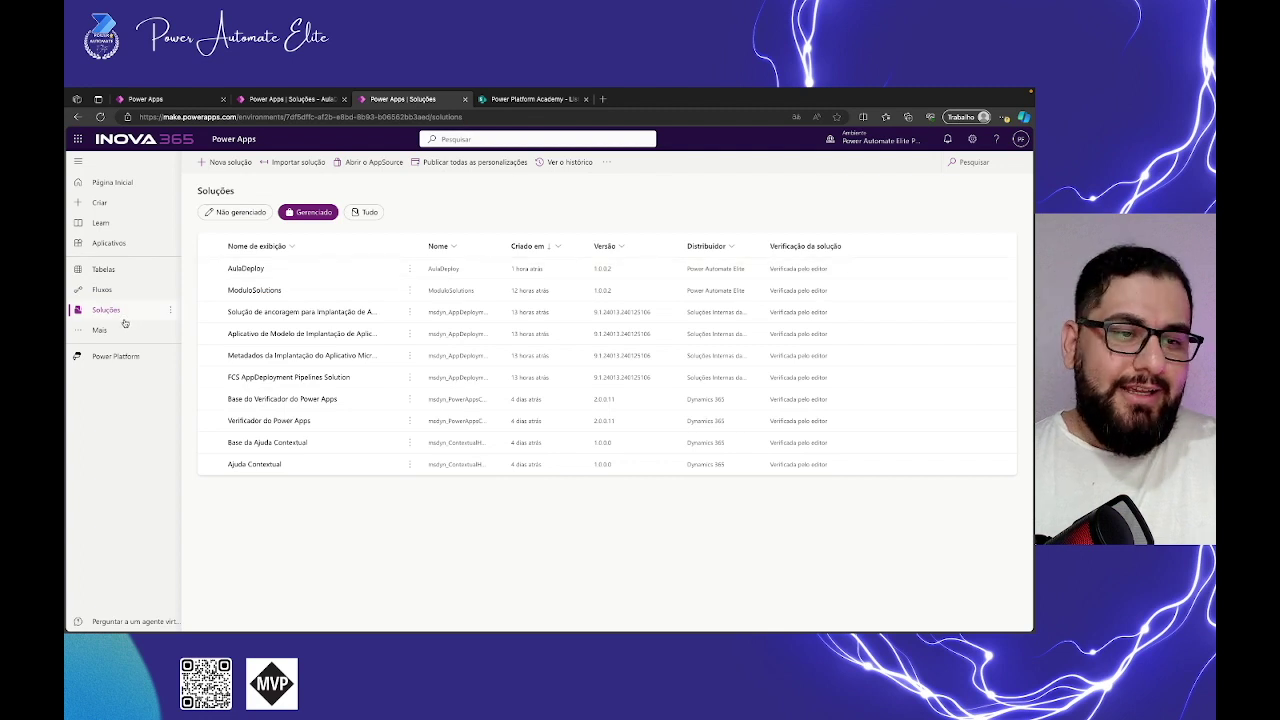
{"action": "left_click", "coordinate": [878, 141]}
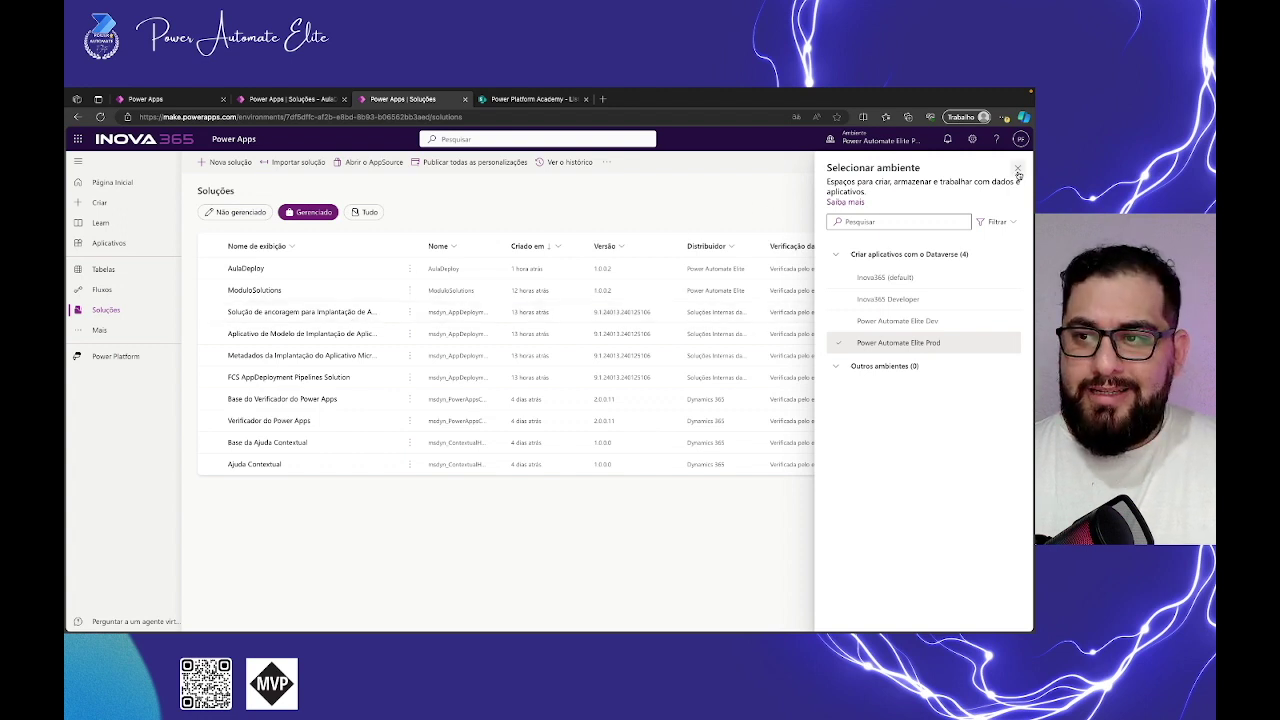
{"action": "left_click", "coordinate": [726, 274]}
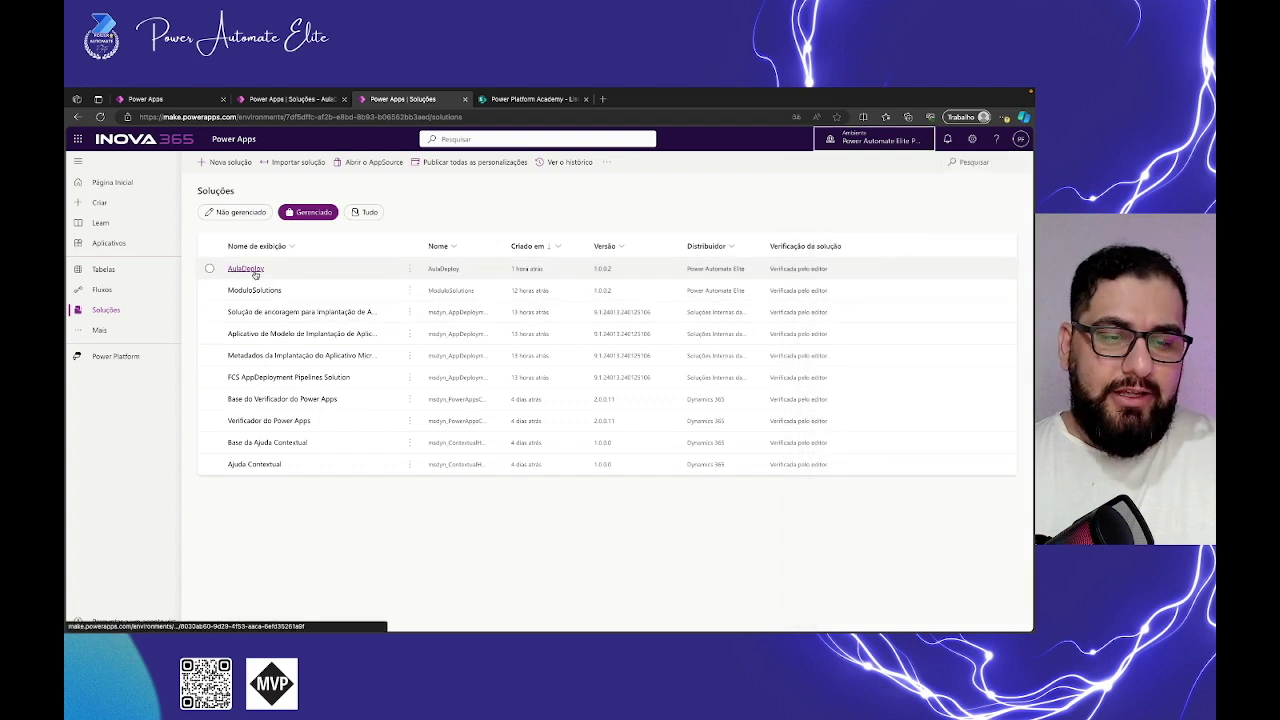
{"action": "left_click", "coordinate": [254, 272]}
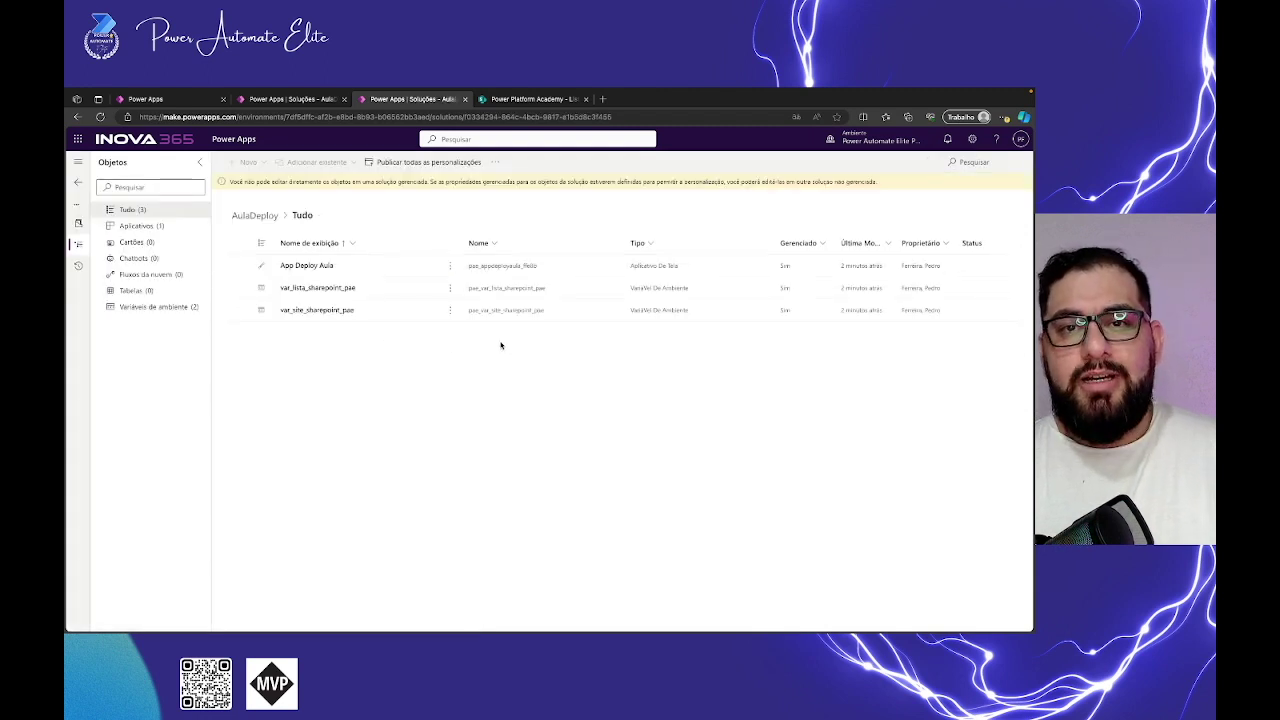
Step: Play App Deploy Aula from the production solution, update it to the latest version, and check the large record count
{"action": "left_click", "coordinate": [450, 268]}
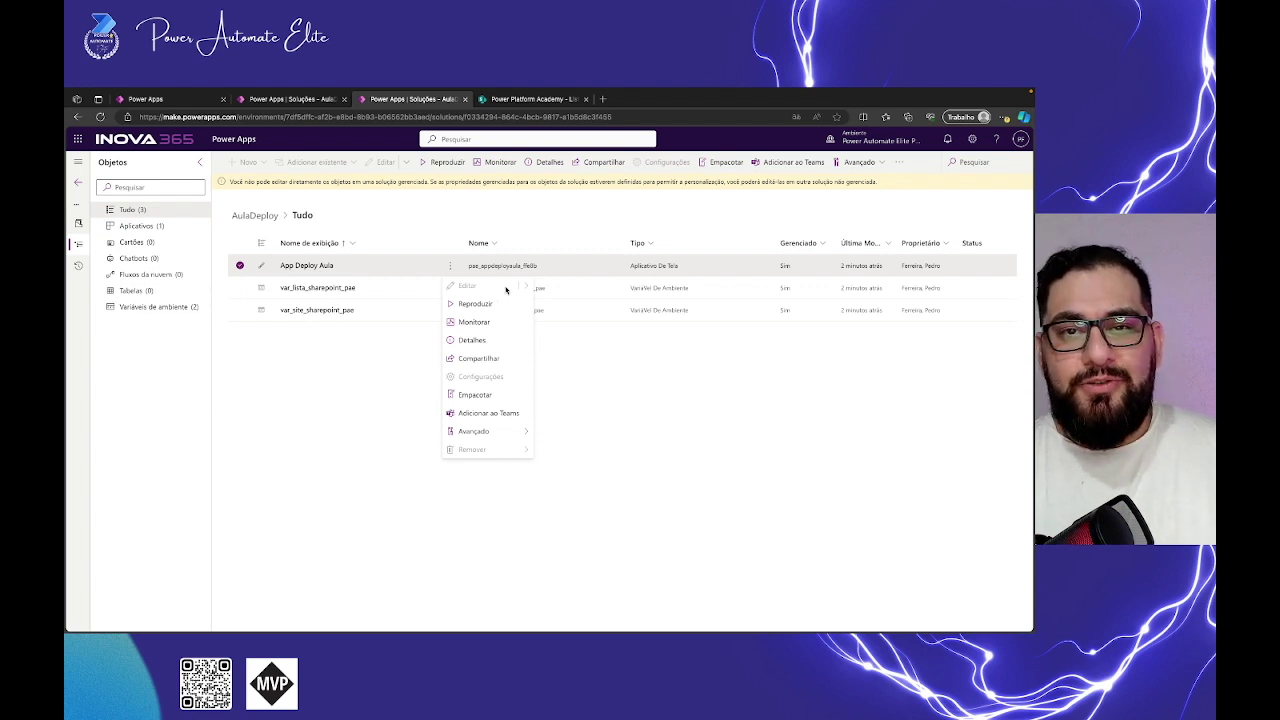
{"action": "left_click", "coordinate": [485, 304]}
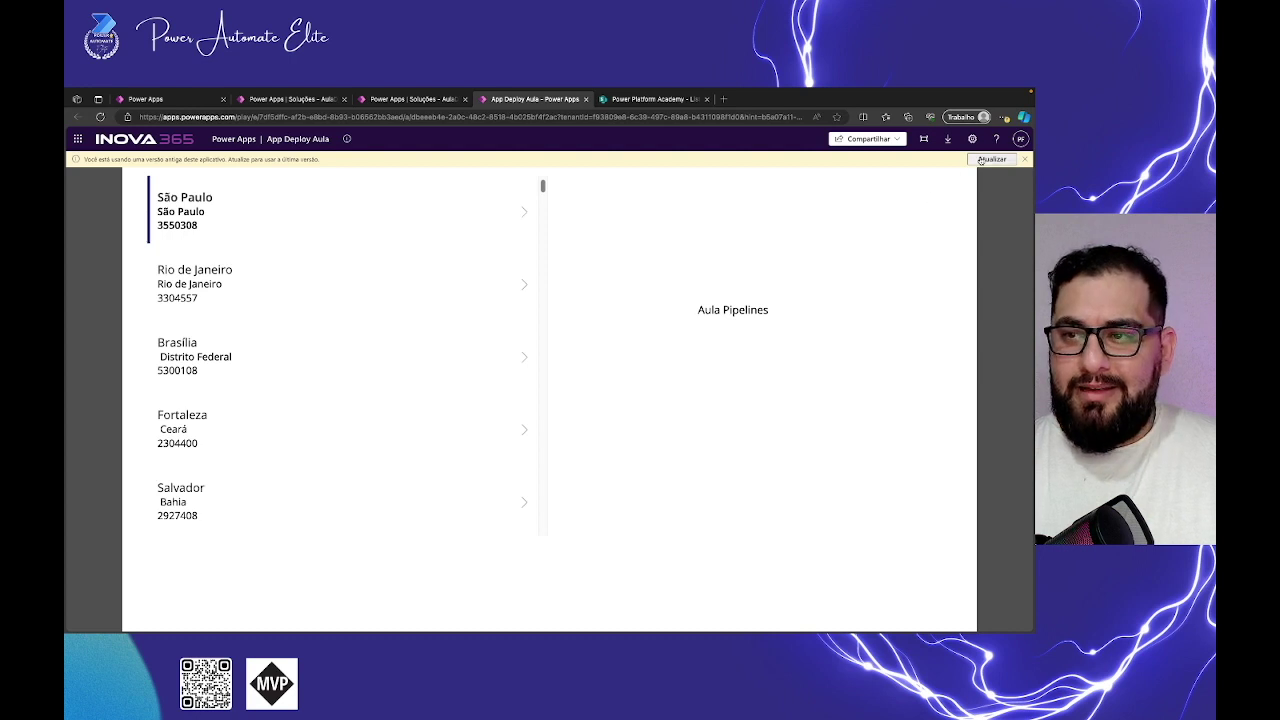
{"action": "left_click", "coordinate": [990, 159]}
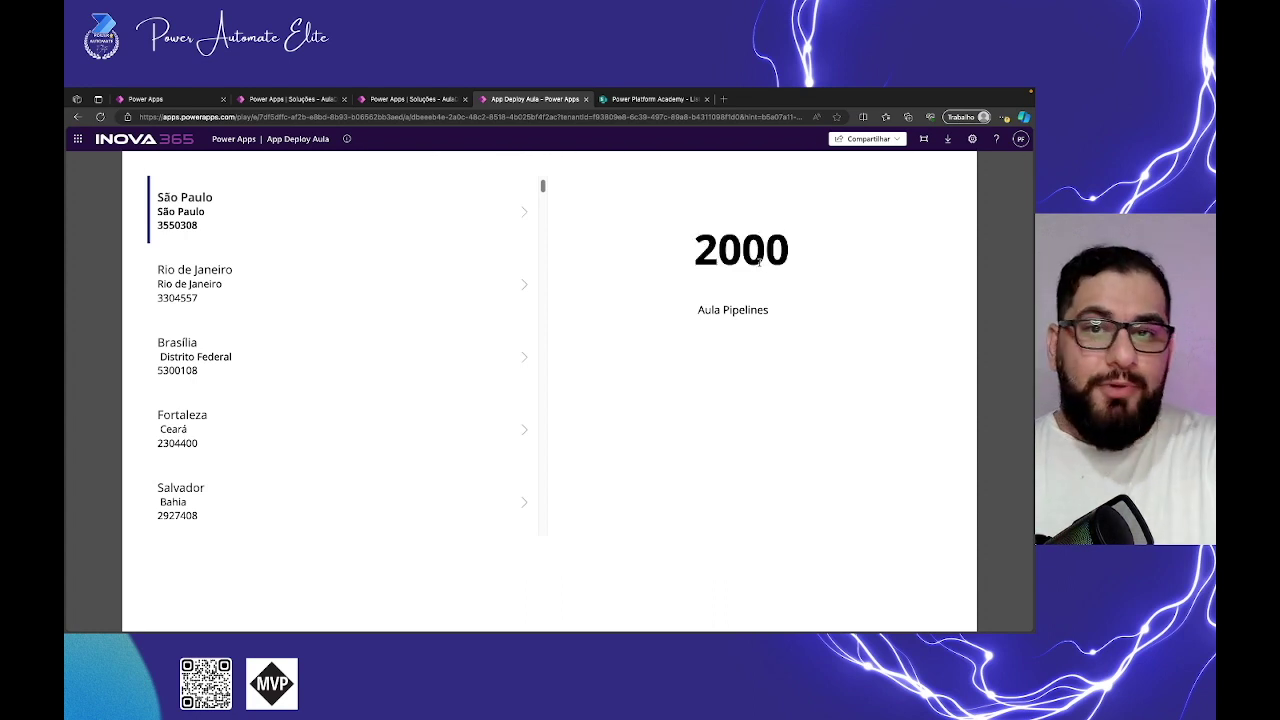
{"action": "left_click_drag", "start_coordinate": [795, 256], "coordinate": [700, 256]}
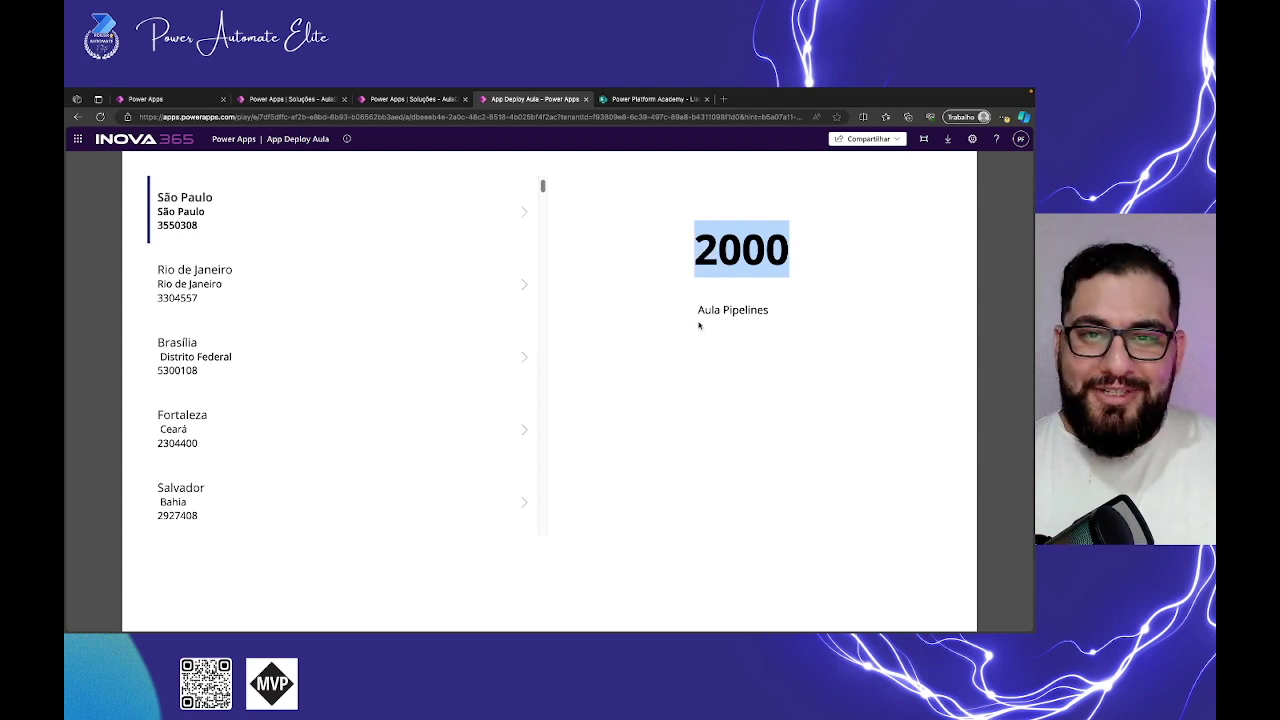
{"action": "left_click", "coordinate": [824, 226]}
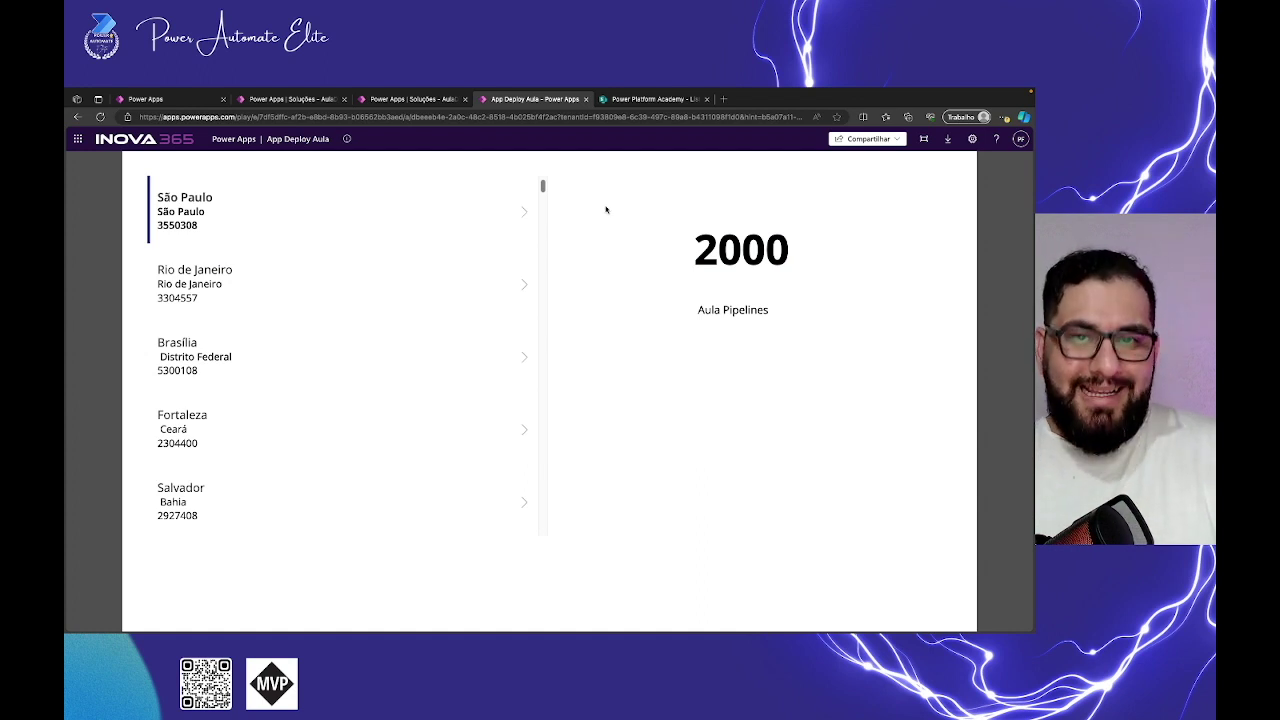
Step: Return to the development app's editor, delete the "Aula Pipelines" label from Screen1, and save the app
{"action": "left_click", "coordinate": [209, 102]}
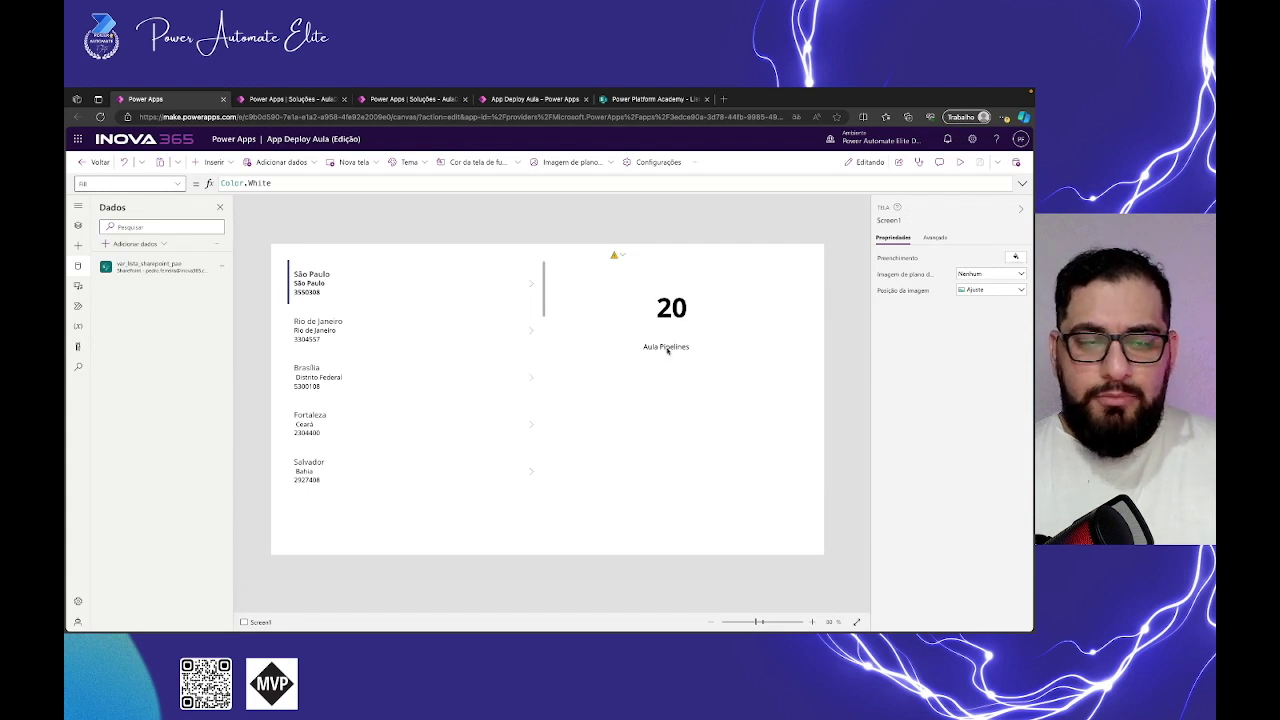
{"action": "left_click", "coordinate": [661, 349]}
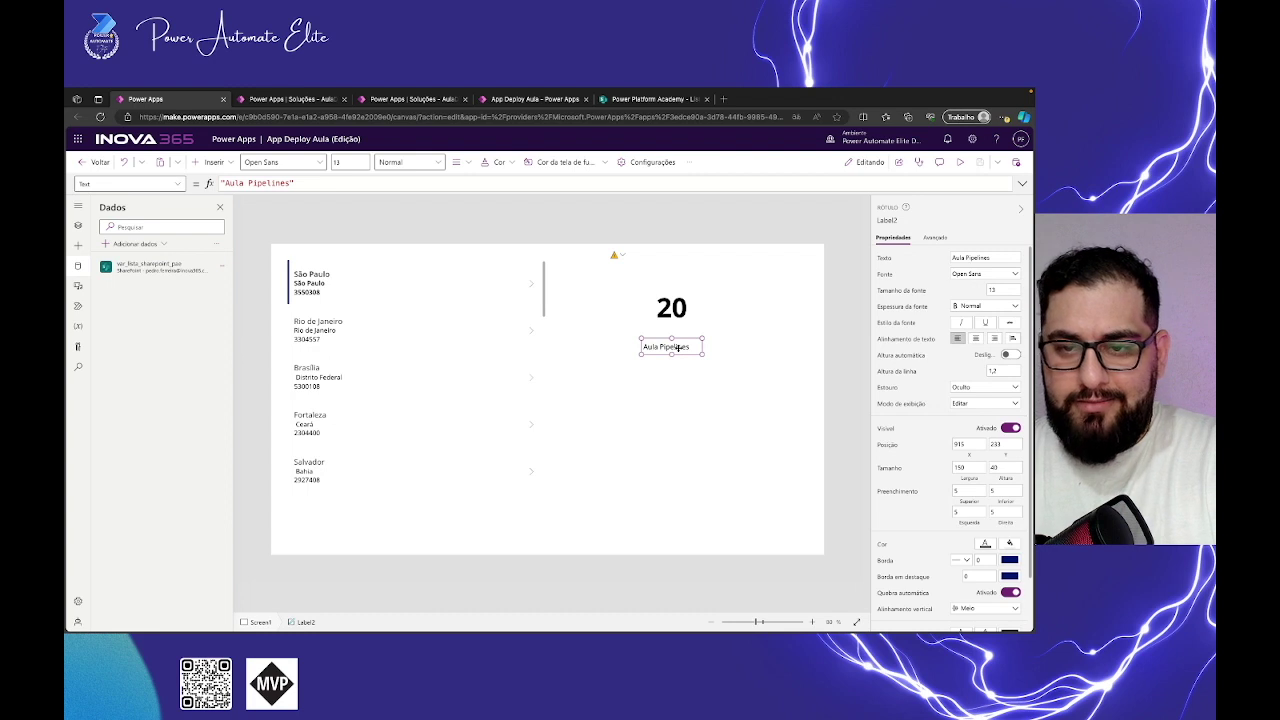
{"action": "key", "text": "Delete"}
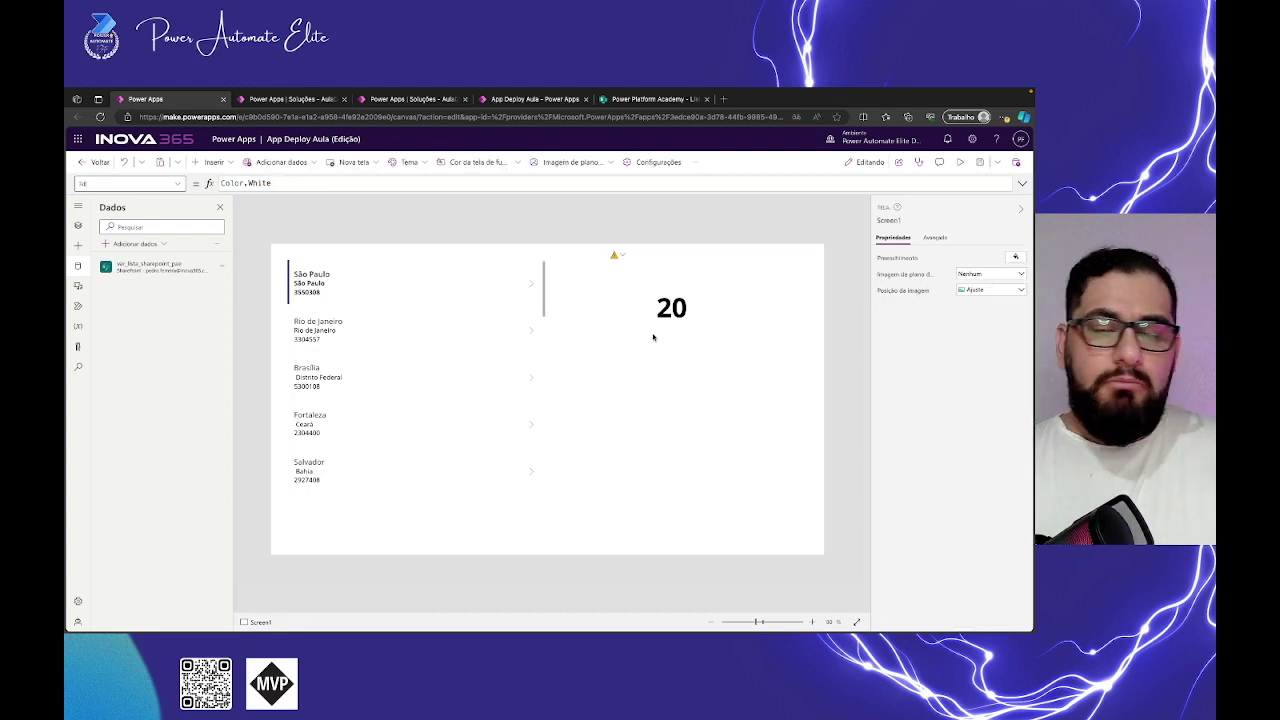
{"action": "left_click", "coordinate": [976, 166]}
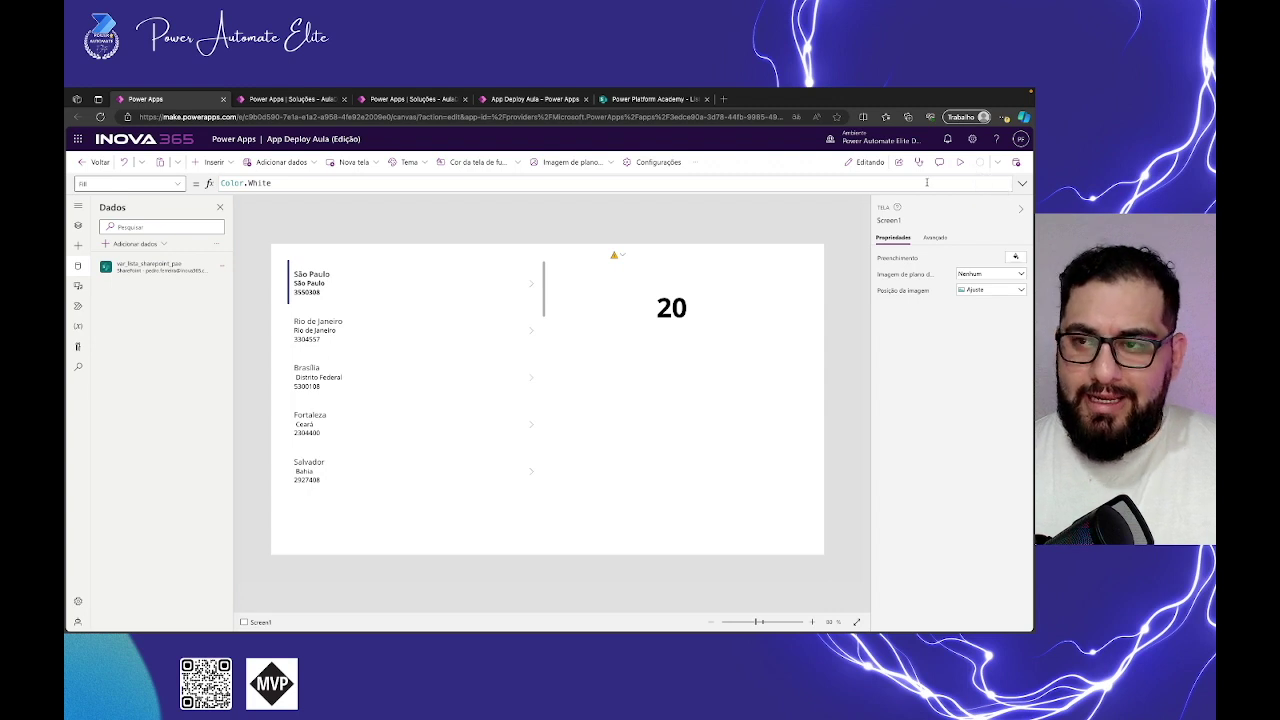
Step: Save the edited version of App Deploy Aula in the development app's editor
{"action": "left_click", "coordinate": [997, 162]}
{"action": "left_click", "coordinate": [539, 459]}
{"action": "left_click_drag", "start_coordinate": [539, 459], "coordinate": [407, 453]}
{"action": "left_click", "coordinate": [544, 493]}
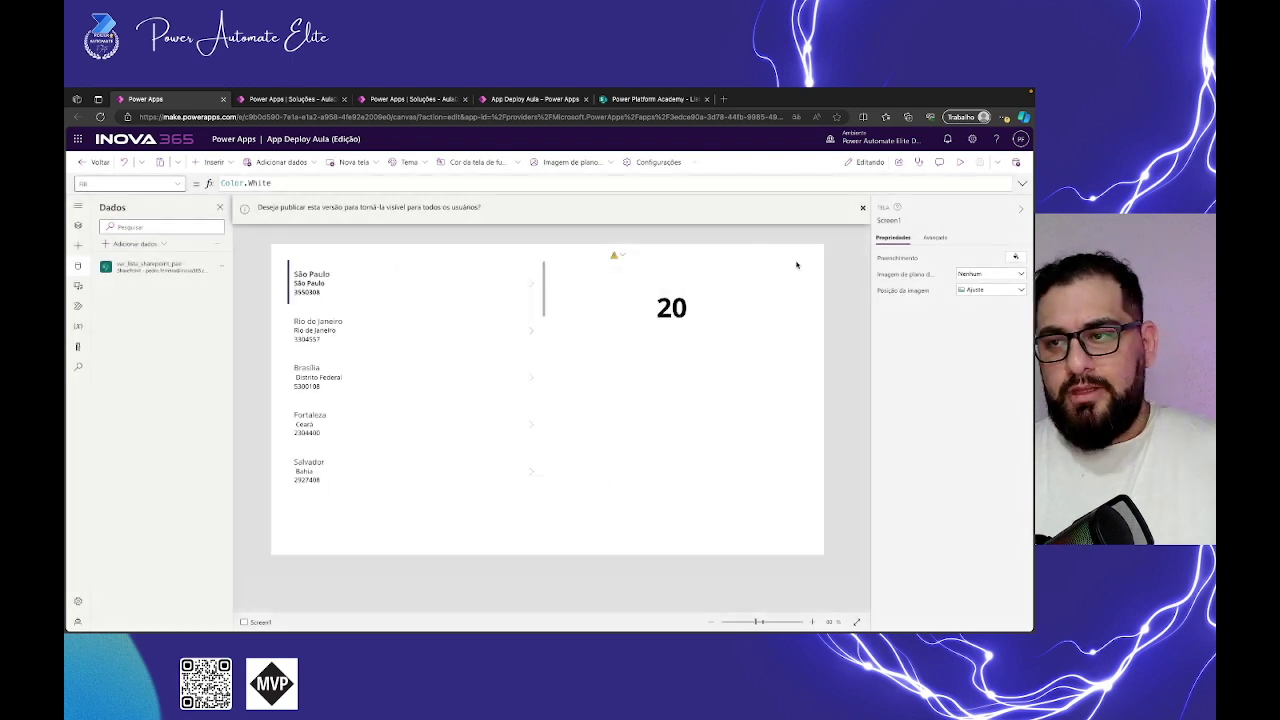
Step: Open the overview of the AulaDeploy solution in the development environment and publish all customizations
{"action": "left_click", "coordinate": [274, 106]}
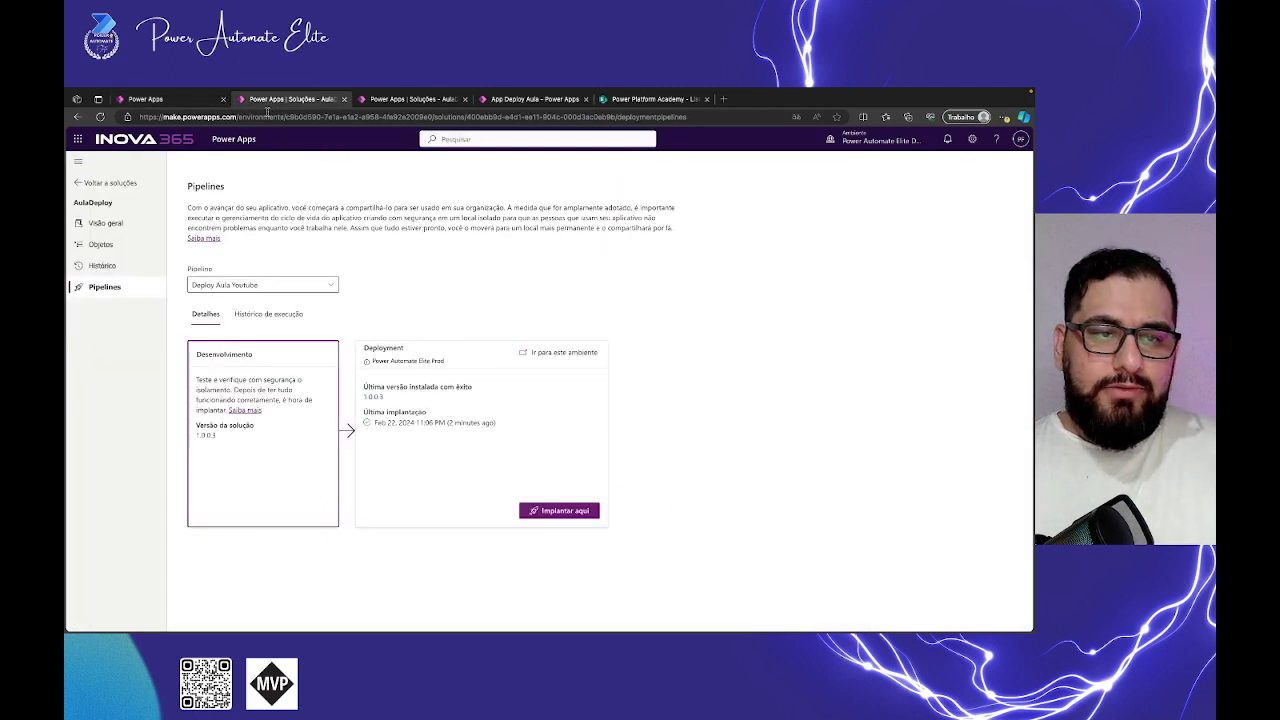
{"action": "left_click", "coordinate": [108, 224]}
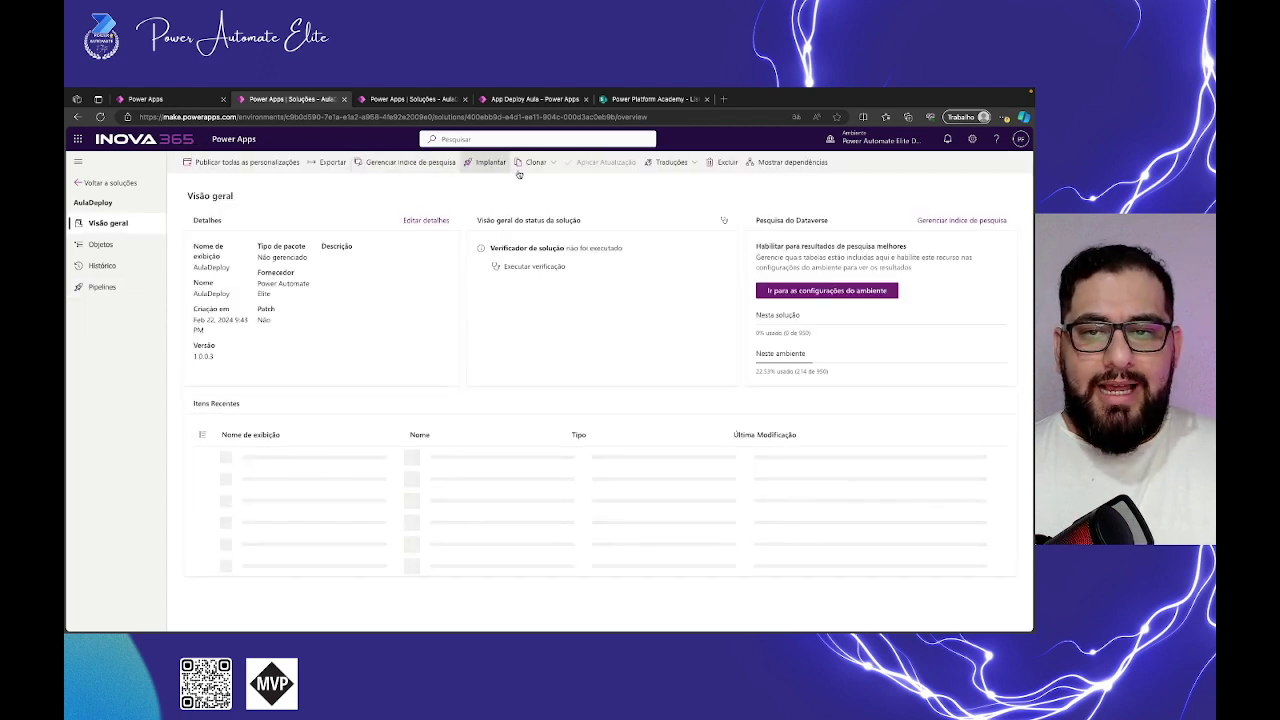
{"action": "left_click", "coordinate": [241, 163]}
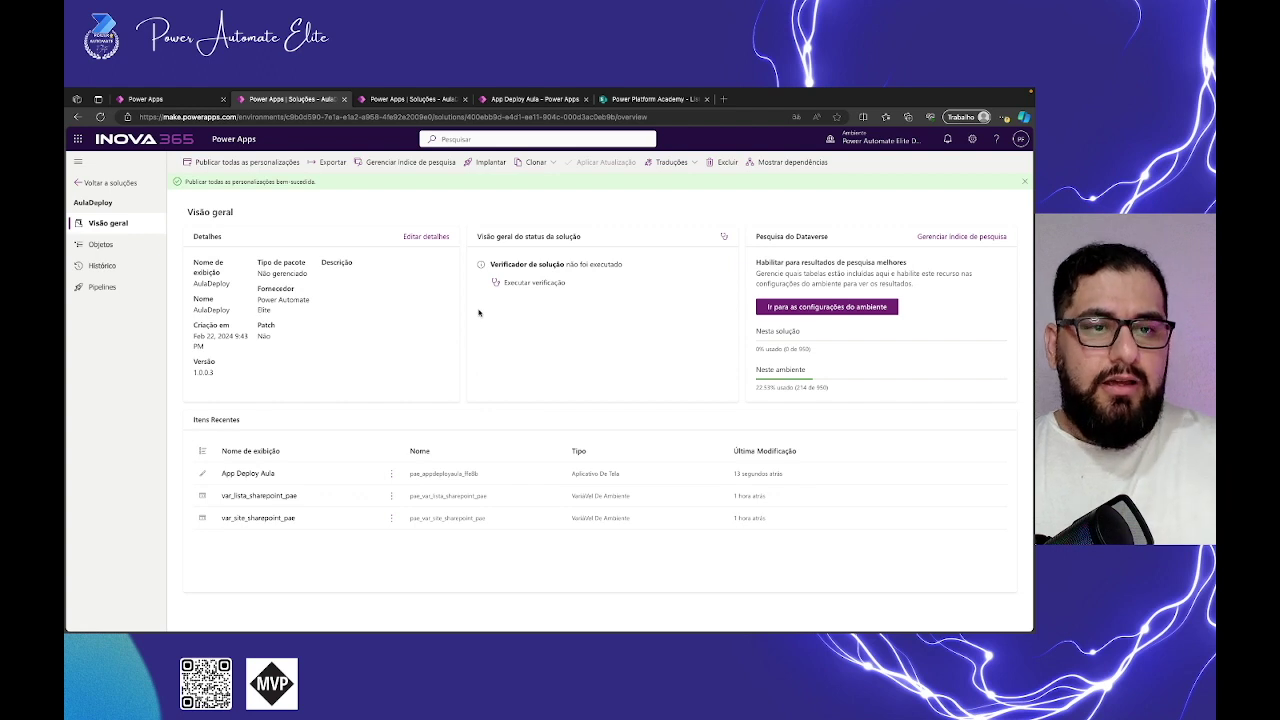
Step: Start a deployment to Power Automate Elite Prod through the Deploy Aula Youtube pipeline, dismiss the error messages, and keep the schedule on Agora
{"action": "left_click", "coordinate": [133, 292]}
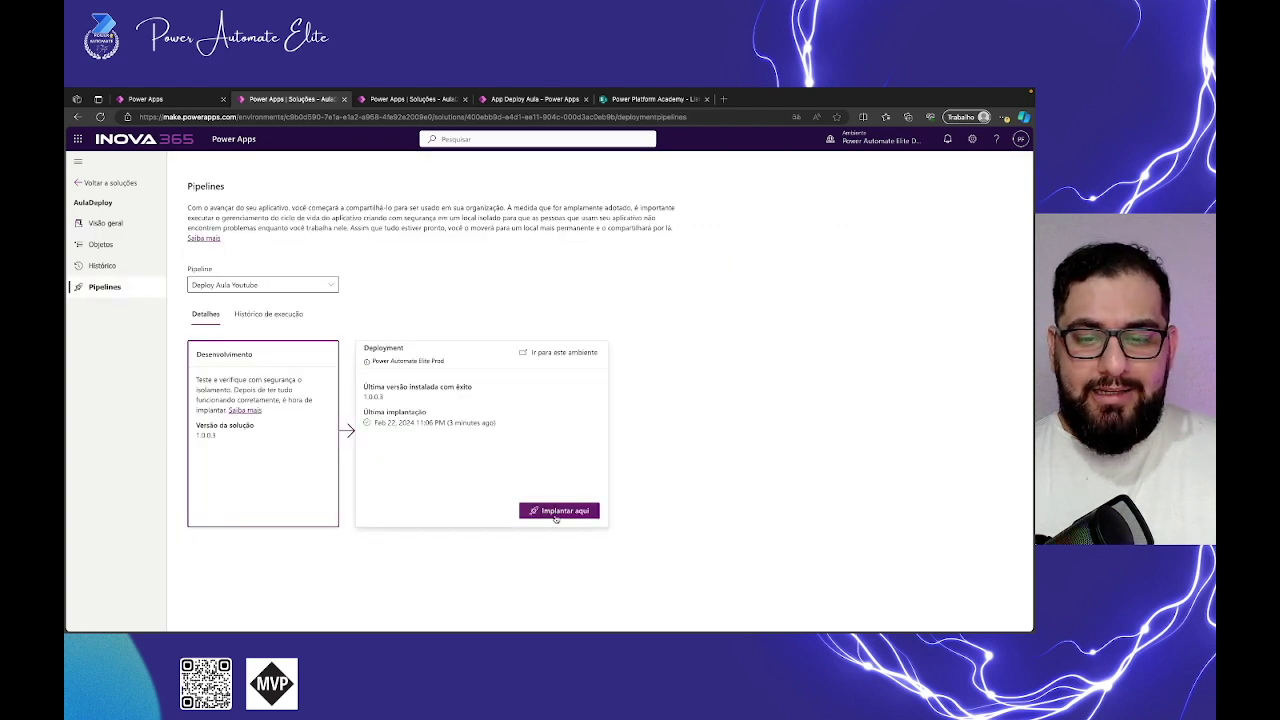
{"action": "left_click", "coordinate": [556, 511]}
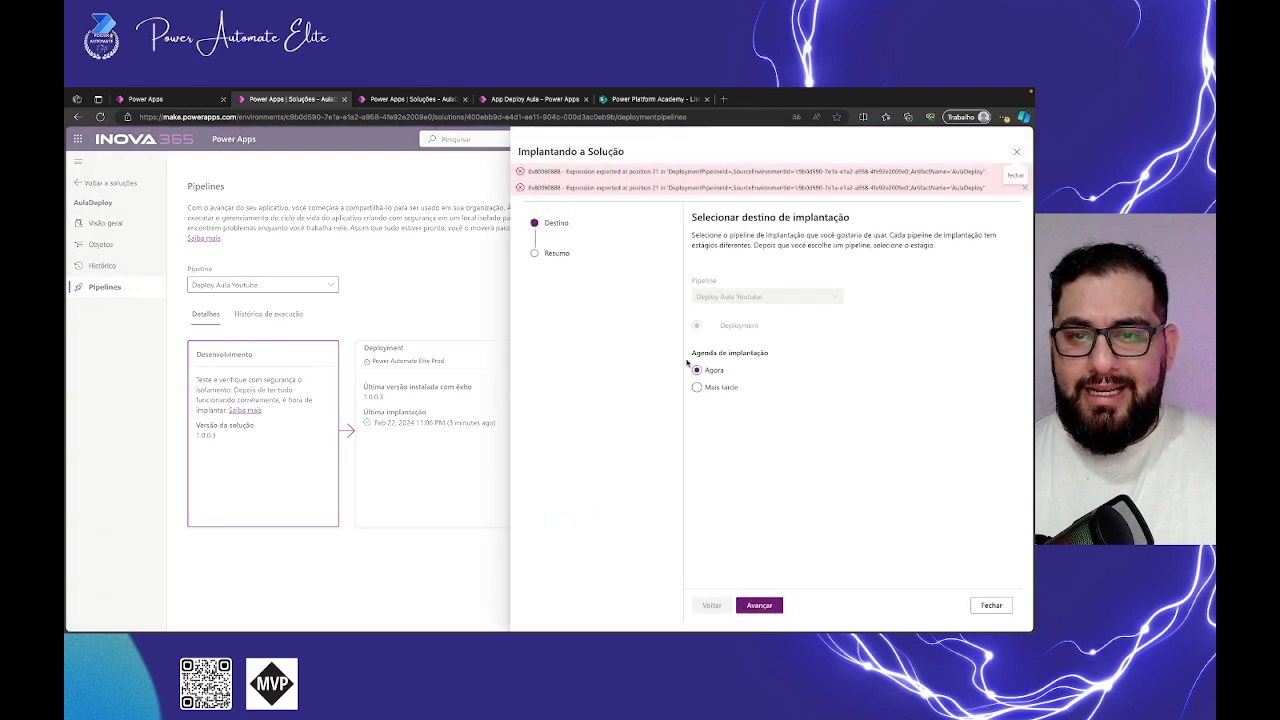
{"action": "left_click", "coordinate": [1025, 188]}
{"action": "left_click", "coordinate": [1024, 172]}
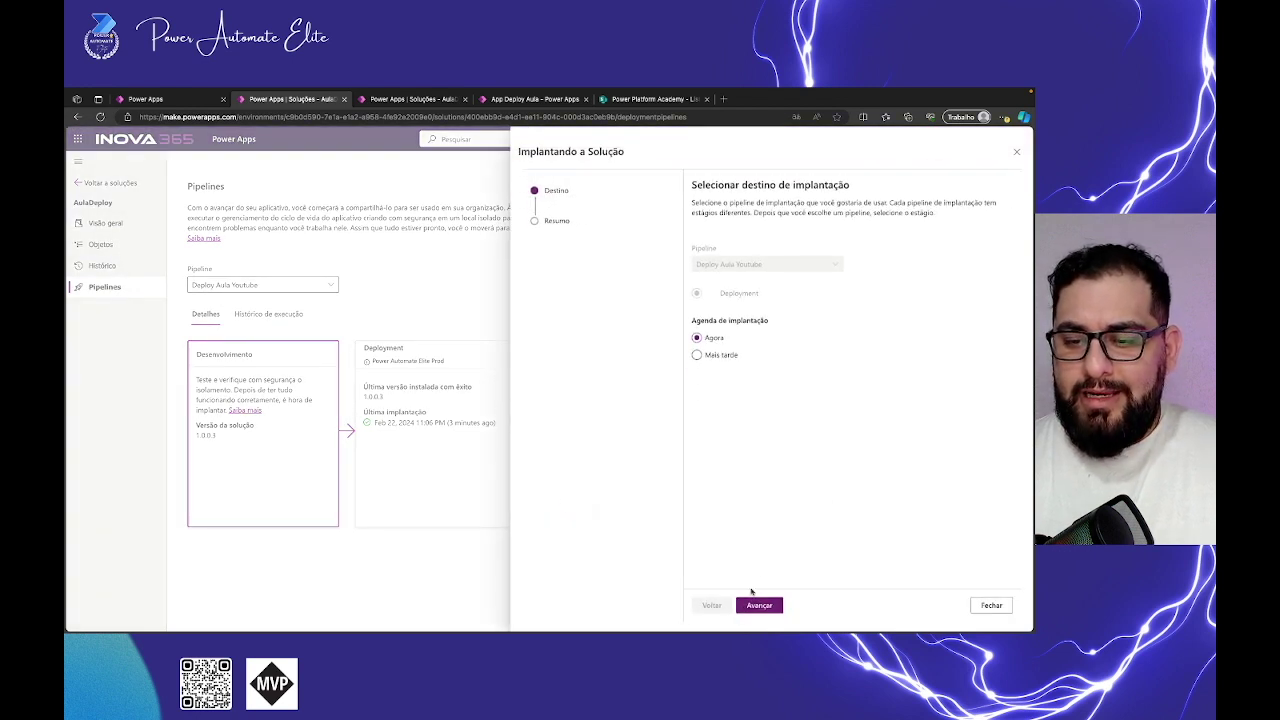
{"action": "left_click", "coordinate": [757, 605]}
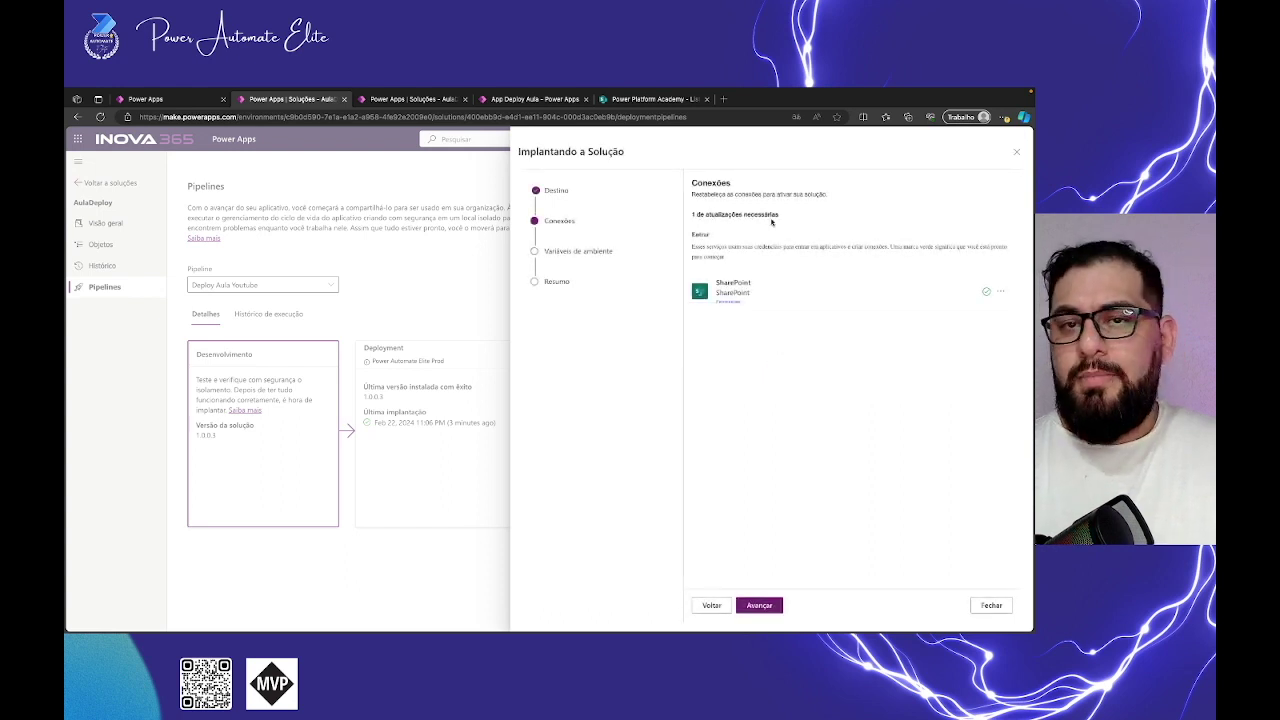
Step: Accept the SharePoint connection and set the var_lista_sharepoint_pae environment variable to Lista_Prod for the deployment
{"action": "left_click", "coordinate": [760, 606]}
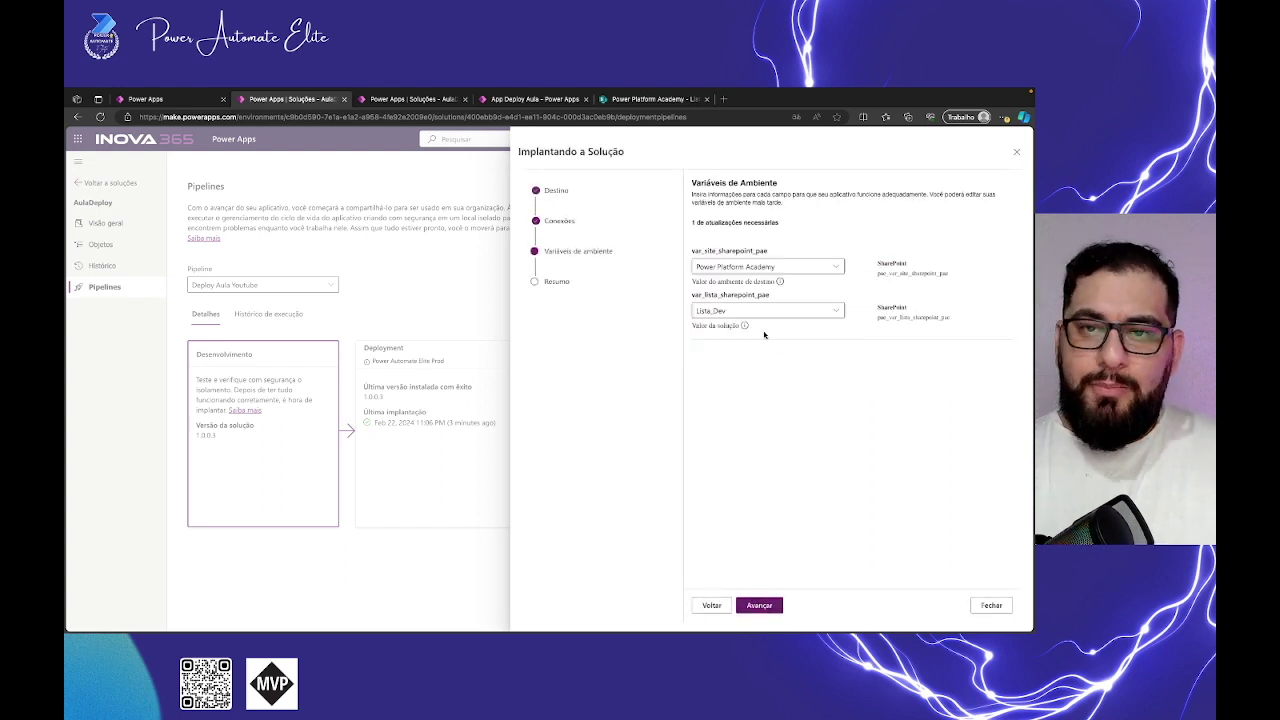
{"action": "left_click", "coordinate": [838, 311]}
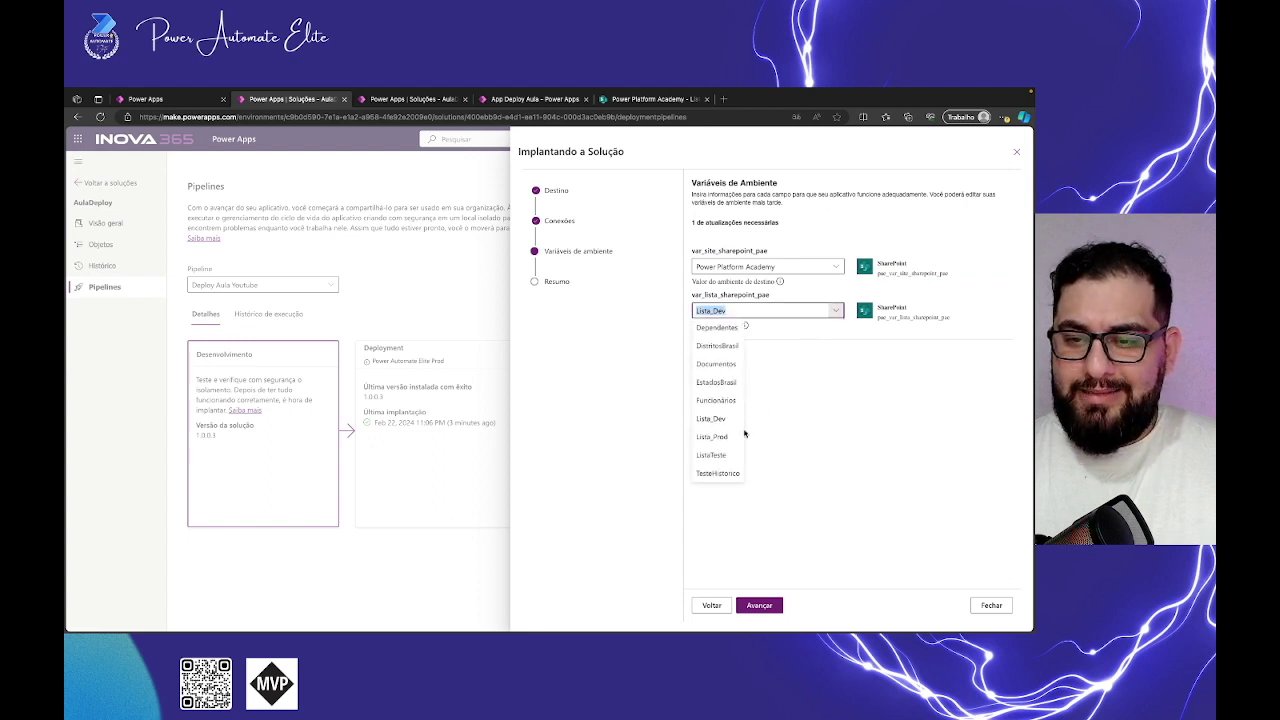
{"action": "left_click", "coordinate": [724, 437]}
{"action": "left_click", "coordinate": [758, 607]}
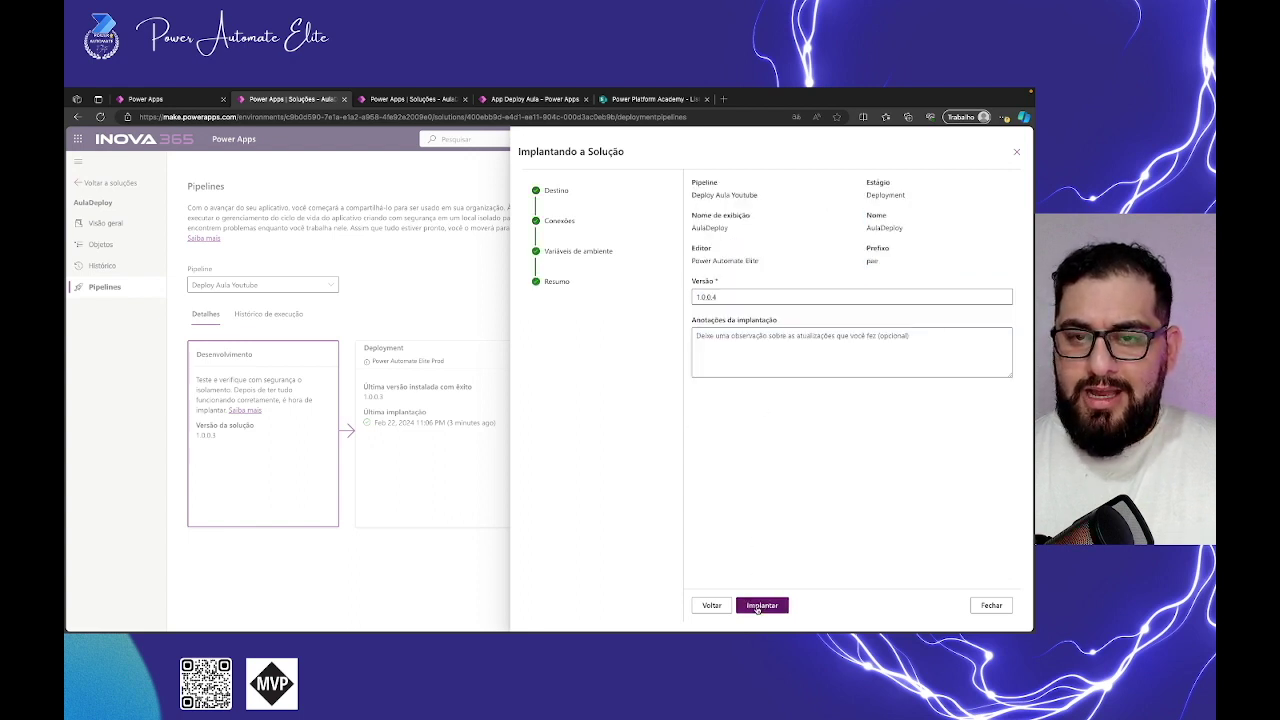
Step: Add the deployment note "novo layout" and deploy AulaDeploy as version 1.0.0.4
{"action": "left_click", "coordinate": [704, 298]}
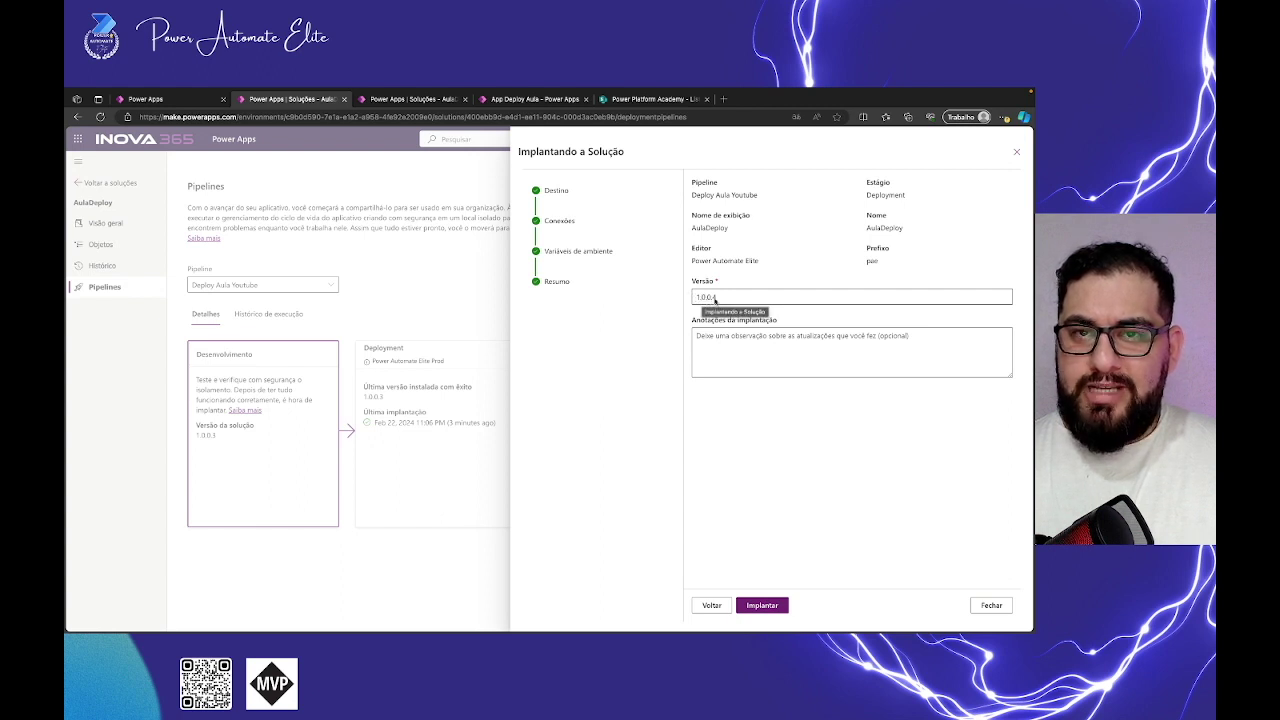
{"action": "left_click", "coordinate": [722, 341]}
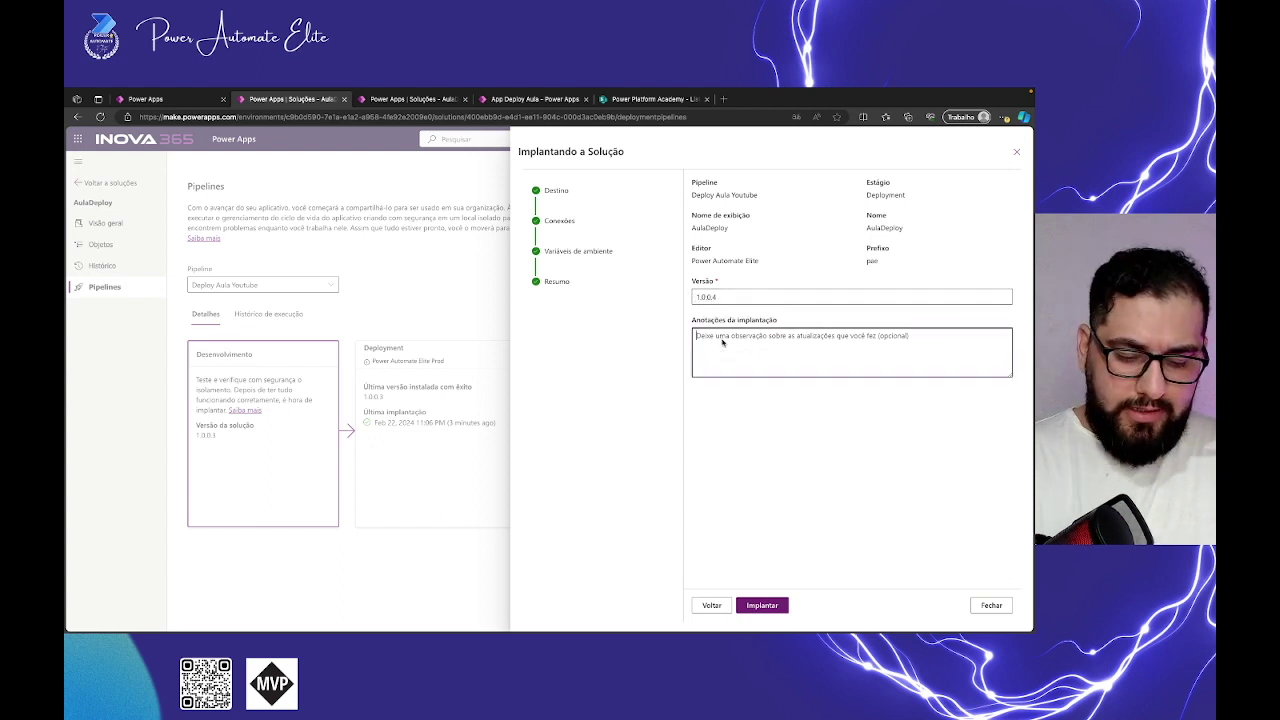
{"action": "type", "text": "novo layout"}
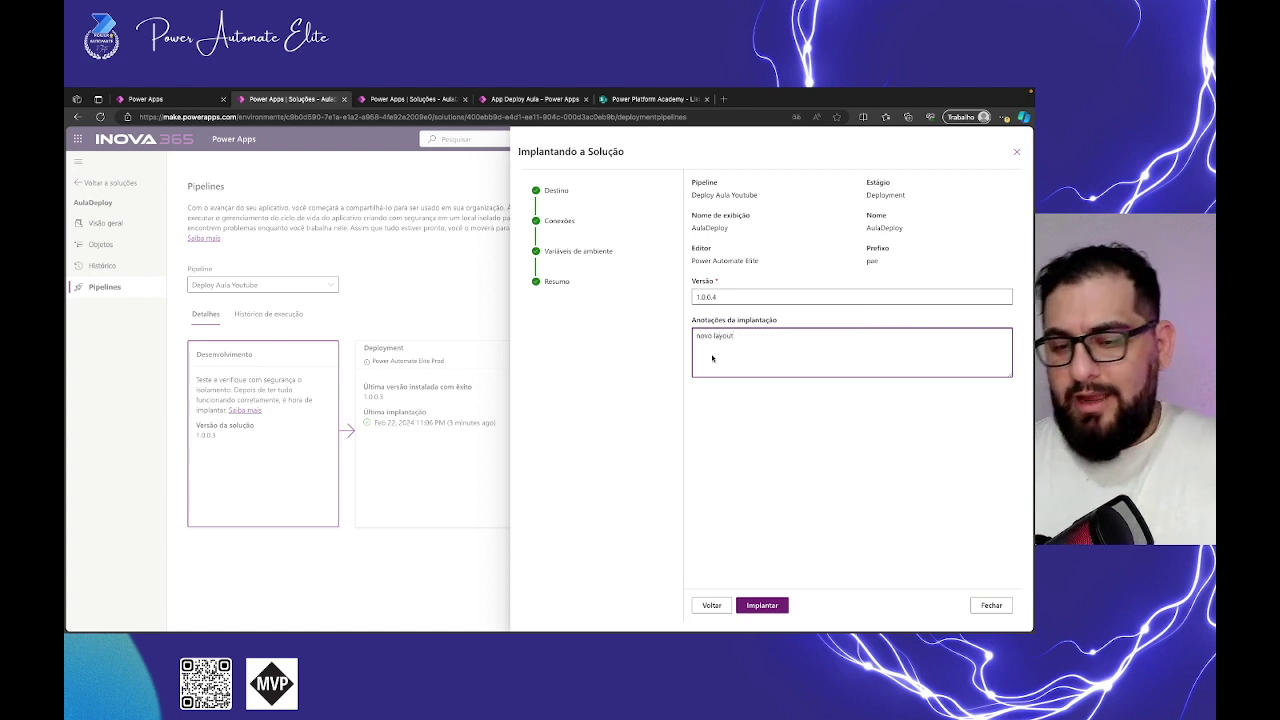
{"action": "left_click", "coordinate": [774, 606]}
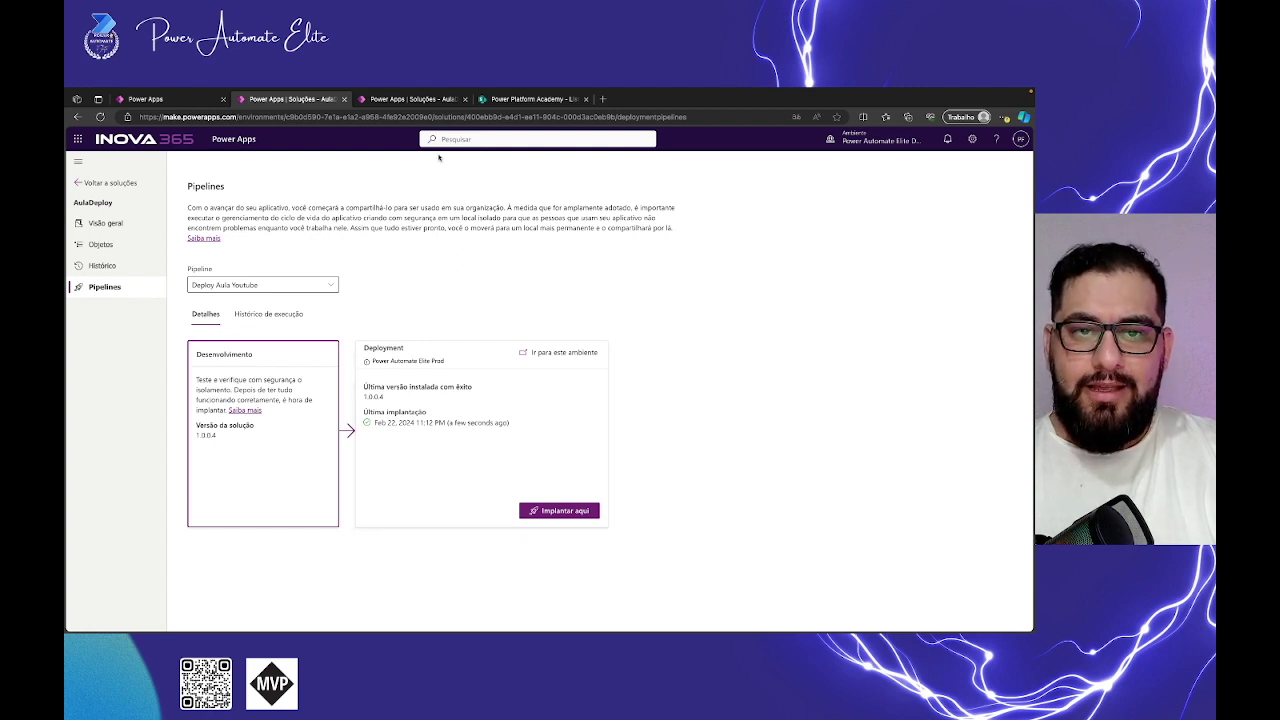
Step: Play App Deploy Aula from the production environment's AulaDeploy solution again and refresh it to the newly deployed version
{"action": "left_click", "coordinate": [431, 102]}
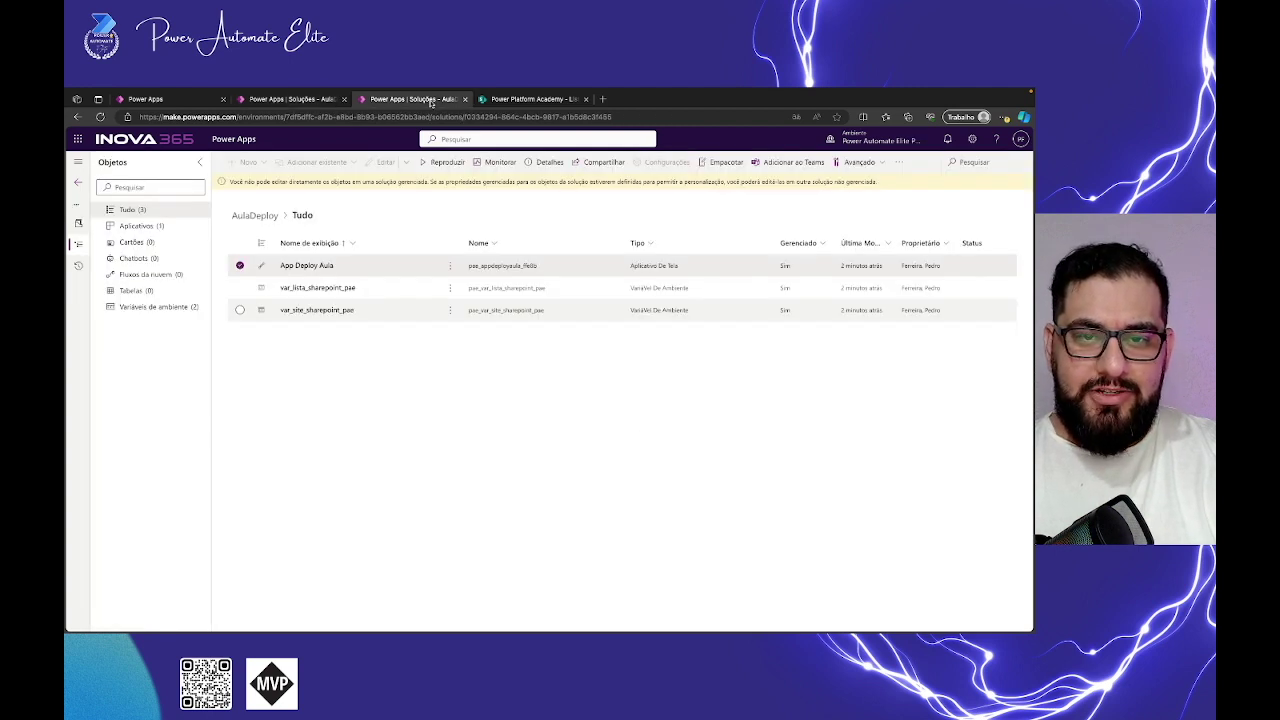
{"action": "left_click", "coordinate": [450, 266]}
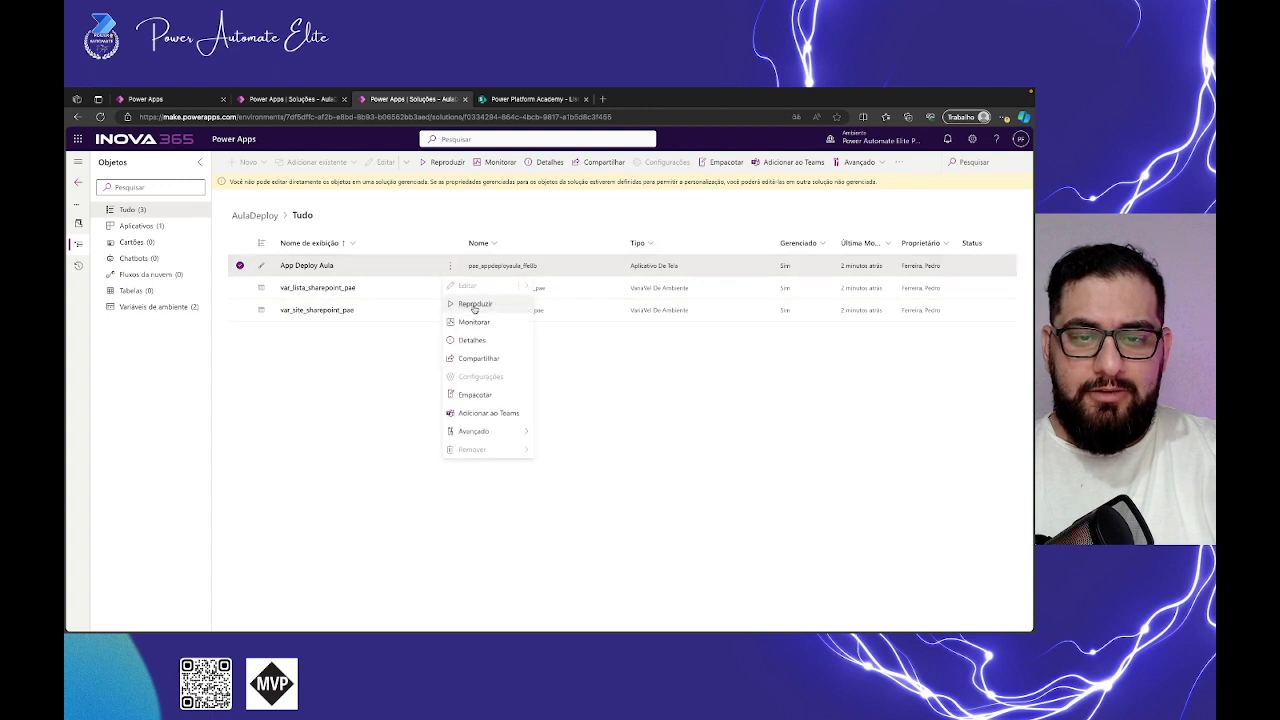
{"action": "left_click", "coordinate": [473, 304]}
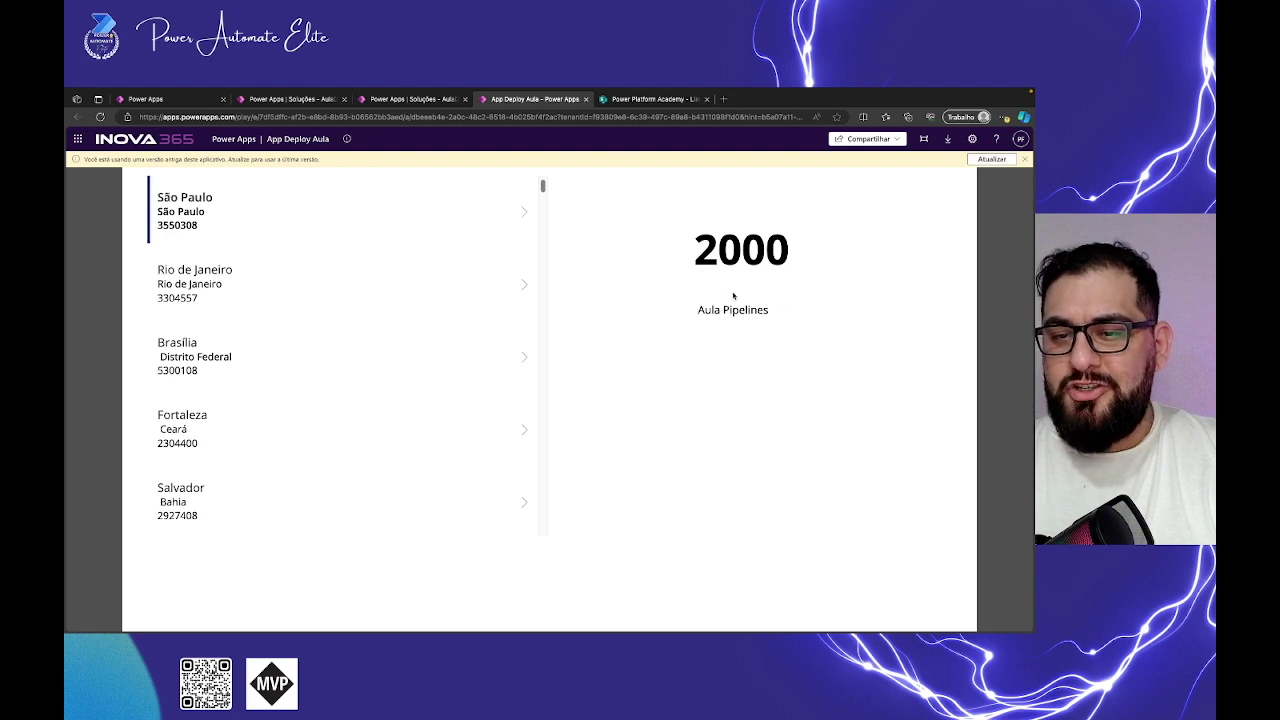
{"action": "left_click", "coordinate": [978, 159]}
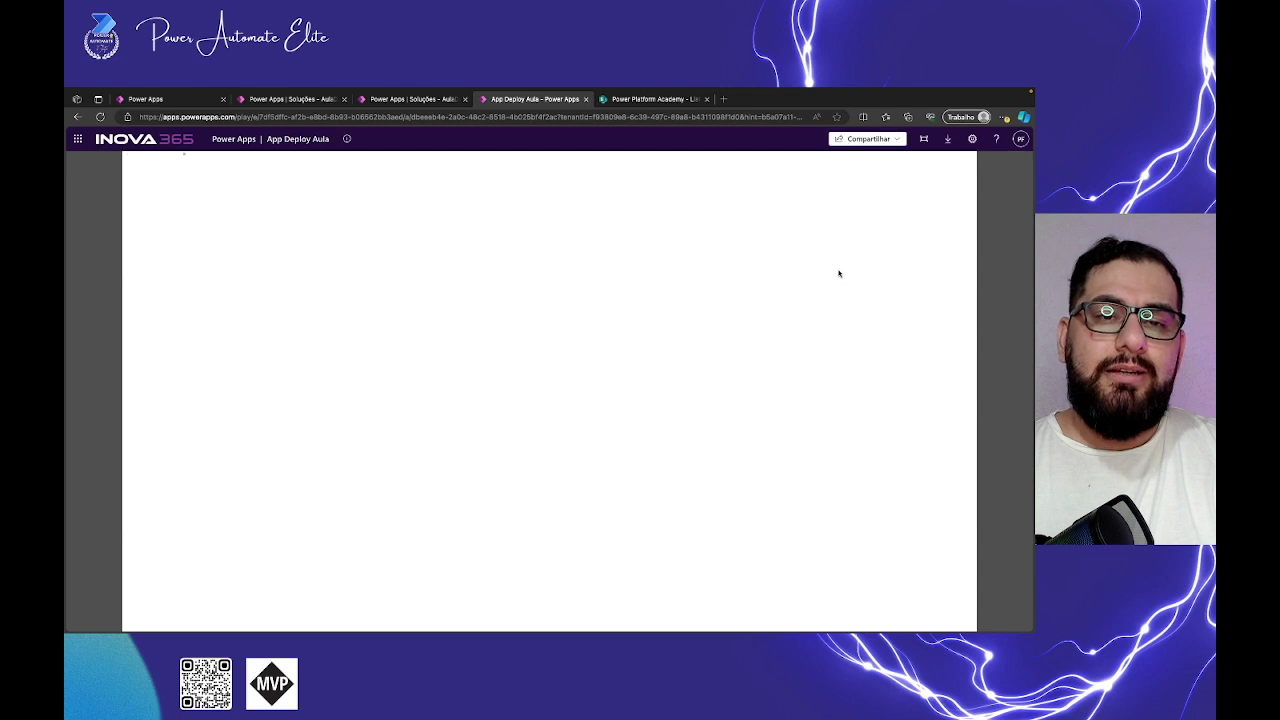